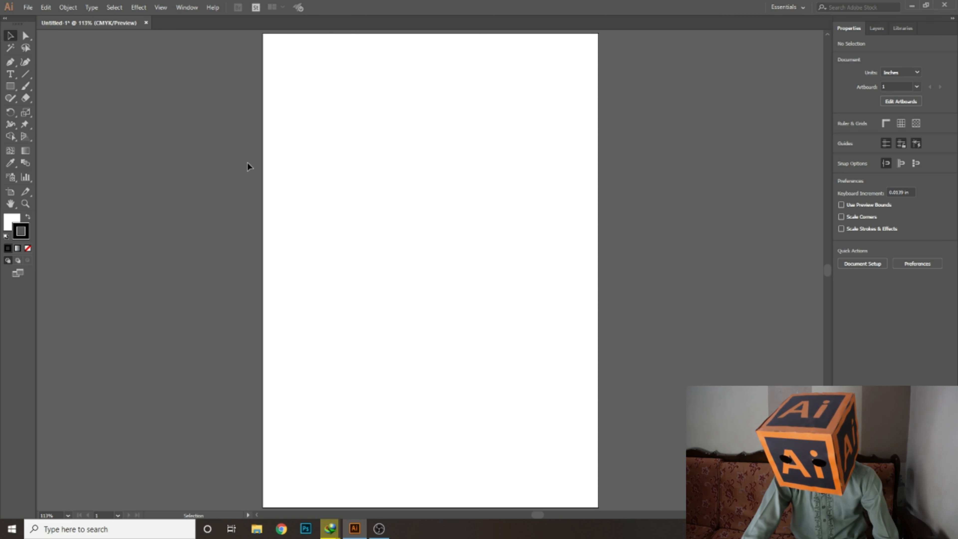
# Step: Show the Pen tool's variants in the toolbox and activate the standard Pen tool
pyautogui.click(13, 65)
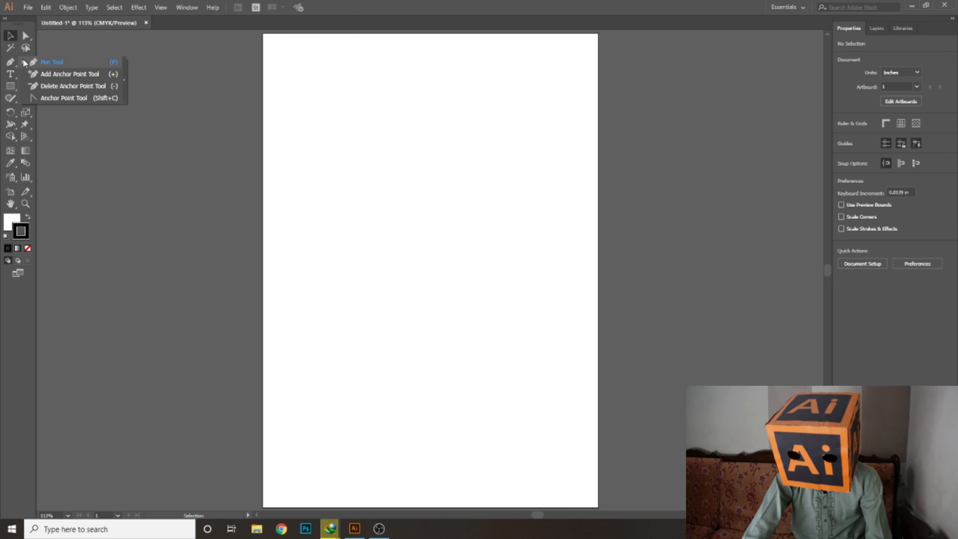
pyautogui.click(9, 64)
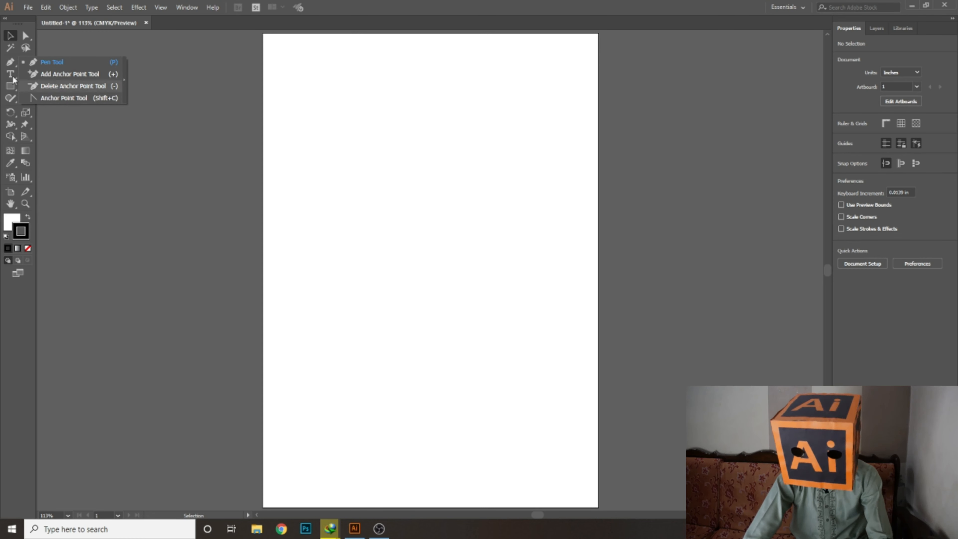
pyautogui.click(43, 64)
pyautogui.click(10, 36)
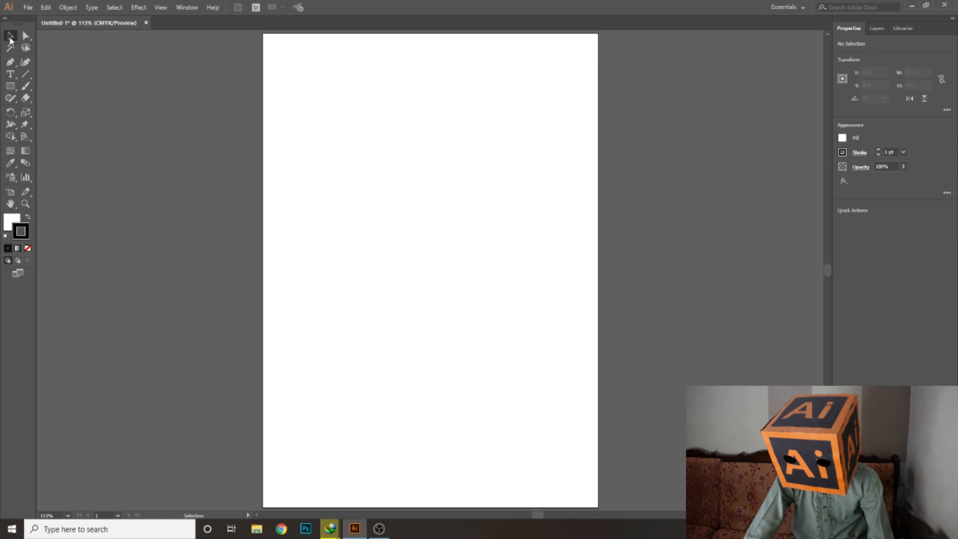
pyautogui.press('p')
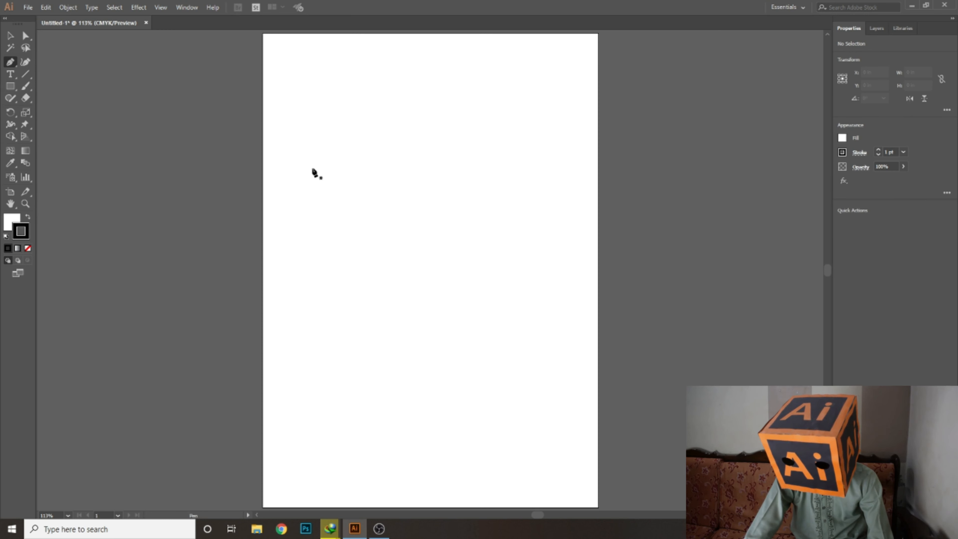
# Step: Draw a closed, straight-sided shape with six anchor points in the upper half of the artboard
pyautogui.click(351, 110)
pyautogui.click(263, 243)
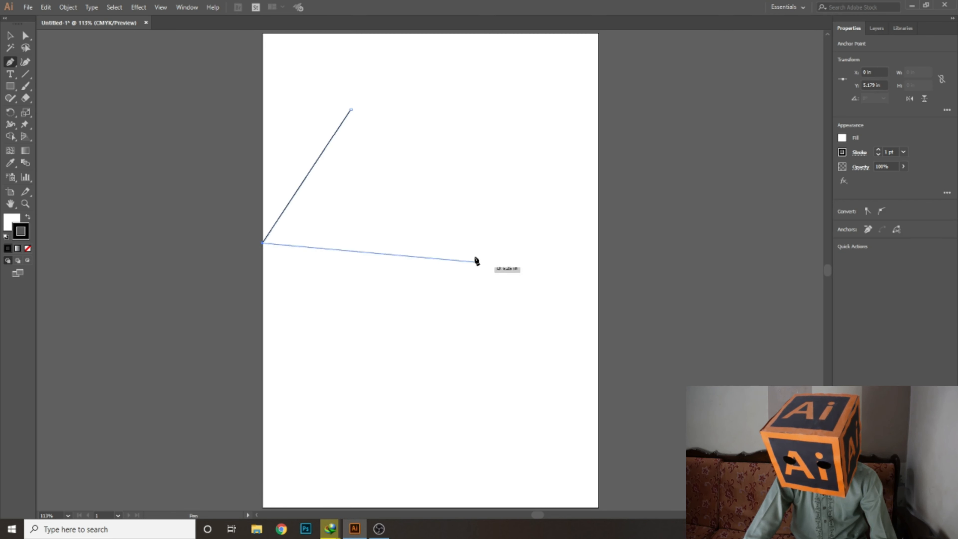
pyautogui.click(472, 243)
pyautogui.click(438, 157)
pyautogui.click(360, 87)
pyautogui.click(361, 140)
pyautogui.click(351, 109)
# Step: Draw a second closed, straight-sided shape with six anchor points, overlapping the artboard's left edge and the first shape
pyautogui.click(310, 87)
pyautogui.click(212, 143)
pyautogui.click(296, 362)
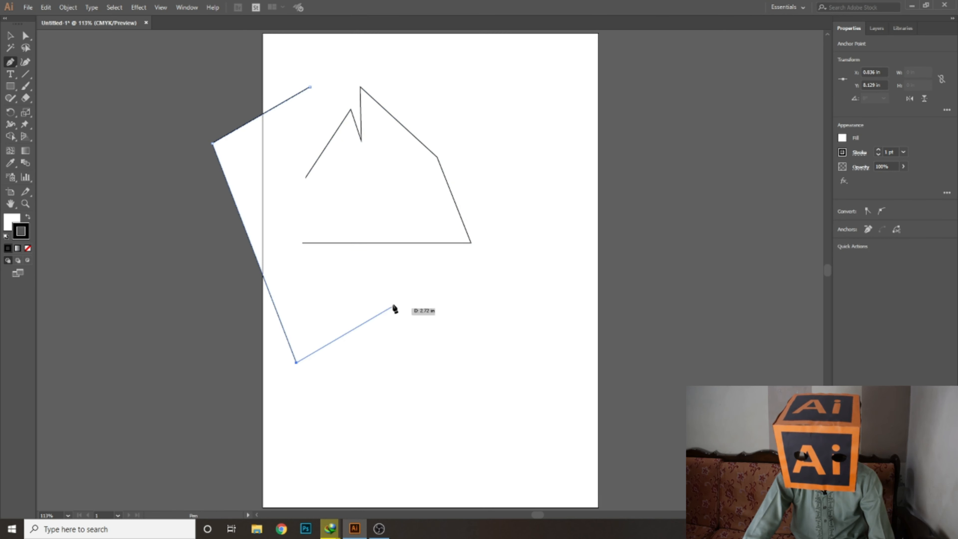
pyautogui.click(415, 263)
pyautogui.click(375, 211)
pyautogui.click(293, 163)
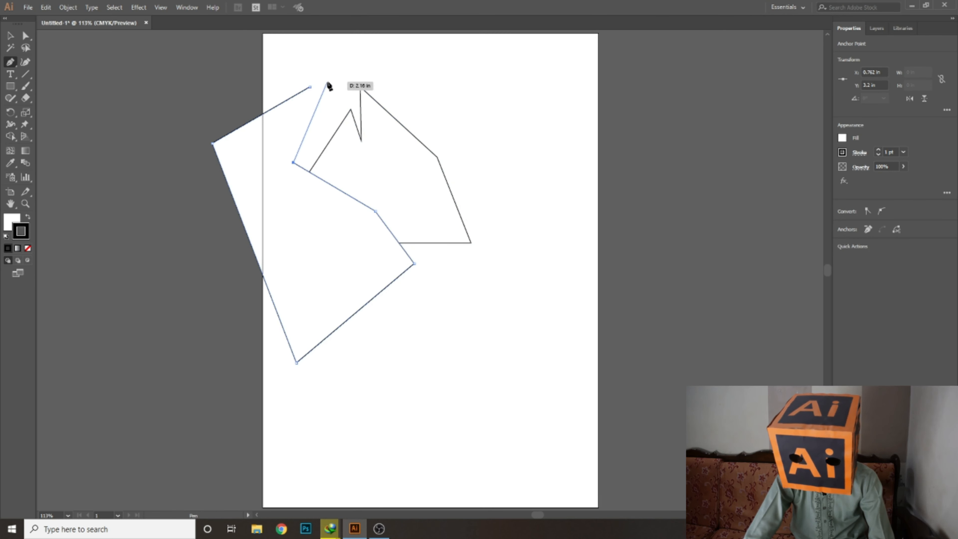
pyautogui.click(310, 87)
# Step: Undo both closed pen shapes
pyautogui.hotkey('ctrl', 'z')
pyautogui.hotkey('ctrl', 'z')
pyautogui.hotkey('ctrl', 'z')
pyautogui.hotkey('ctrl', 'z')
pyautogui.hotkey('ctrl', 'z')
pyautogui.hotkey('ctrl', 'z')
pyautogui.hotkey('ctrl', 'z')
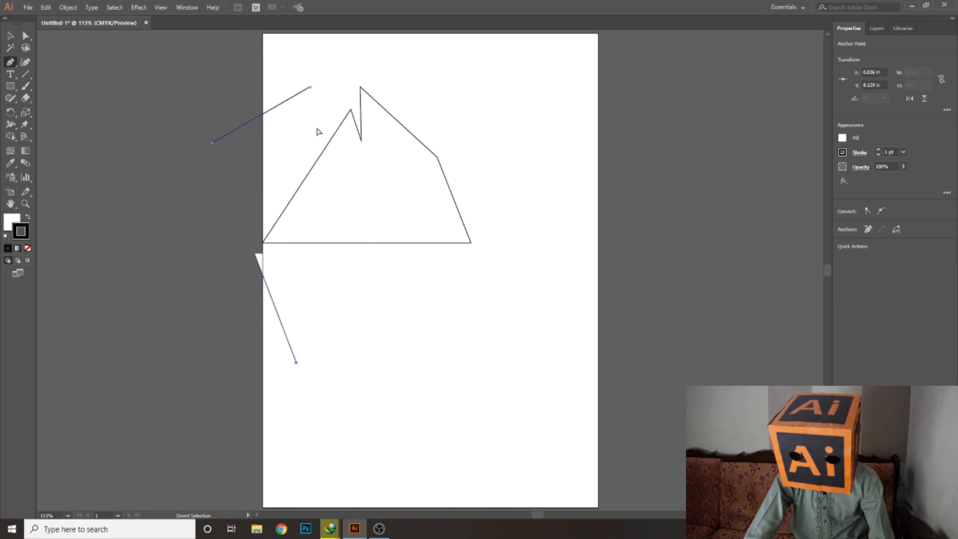
pyautogui.hotkey('ctrl', 'z')
pyautogui.hotkey('ctrl', 'z')
pyautogui.hotkey('ctrl', 'z')
pyautogui.hotkey('ctrl', 'z')
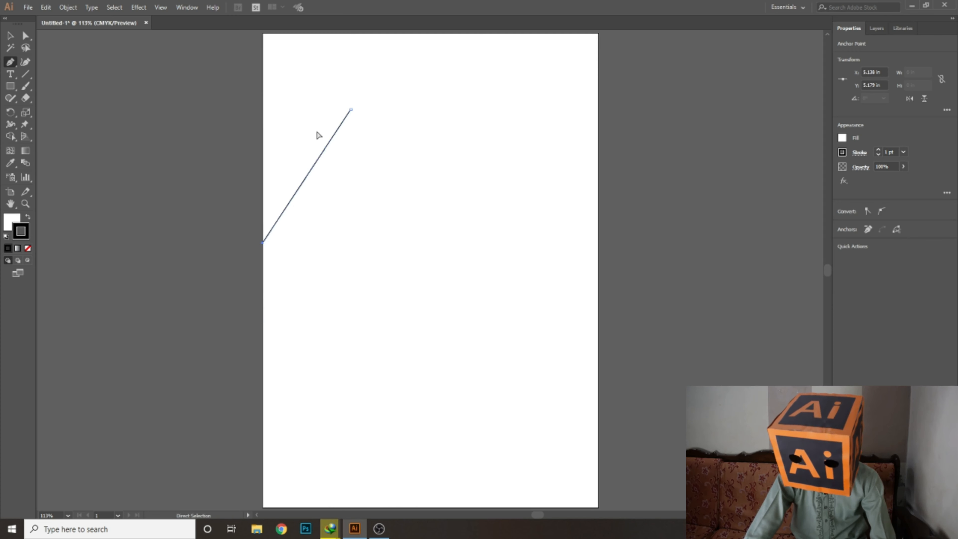
# Step: Draw a slanted straight segment about 2.2 in long between two anchor points with the Pen tool and delete it
pyautogui.click(351, 114)
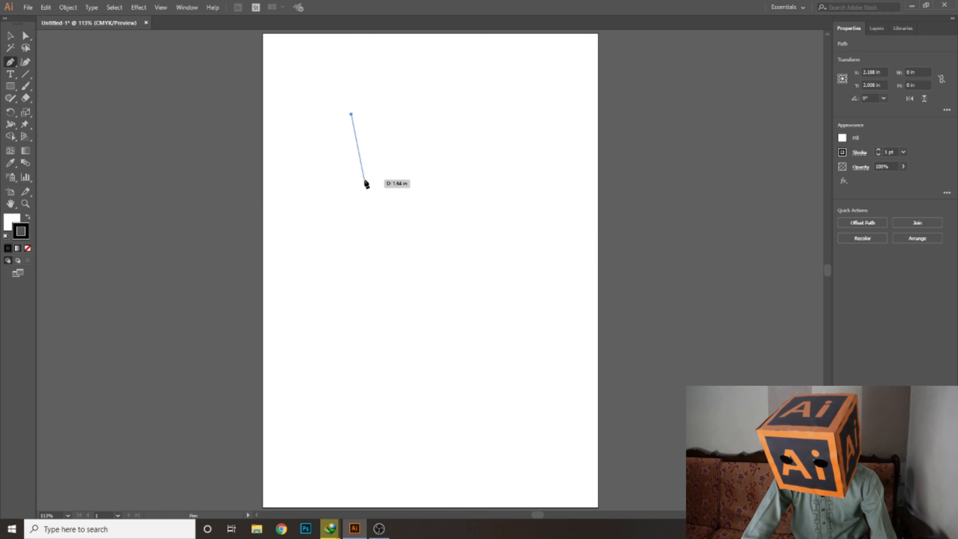
pyautogui.click(369, 202)
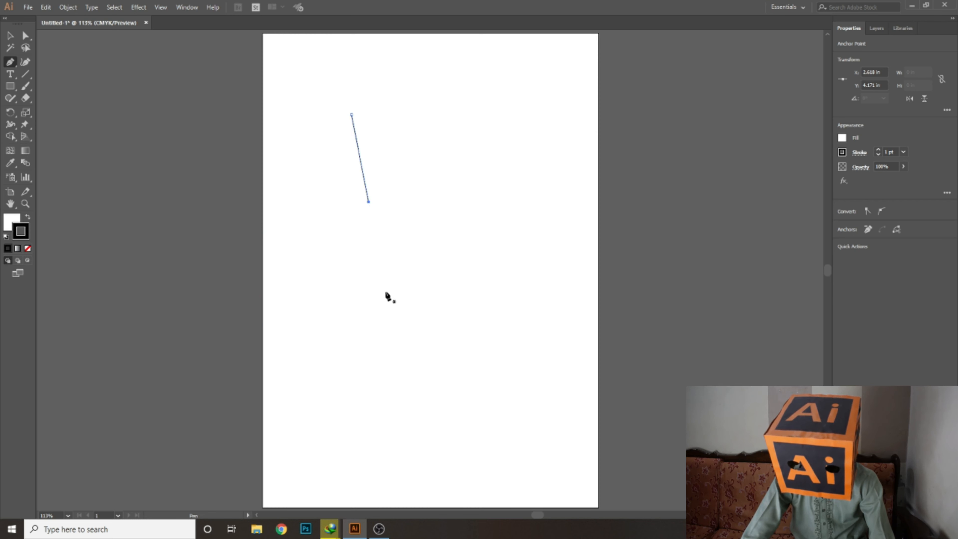
pyautogui.press('Delete')
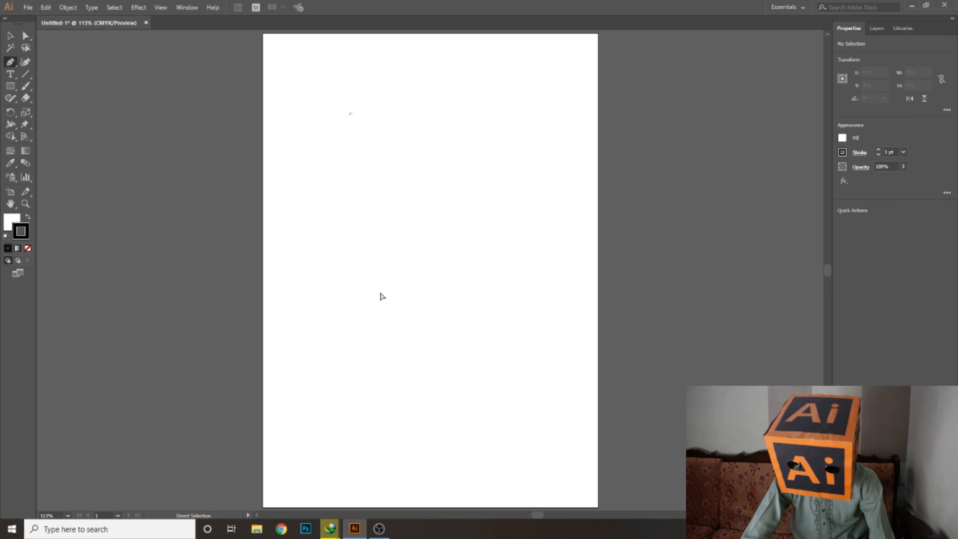
# Step: Draw an open zigzag path of 12 anchor points, about 4.6 by 6.35 in, and end the path without closing it
pyautogui.click(312, 117)
pyautogui.click(473, 113)
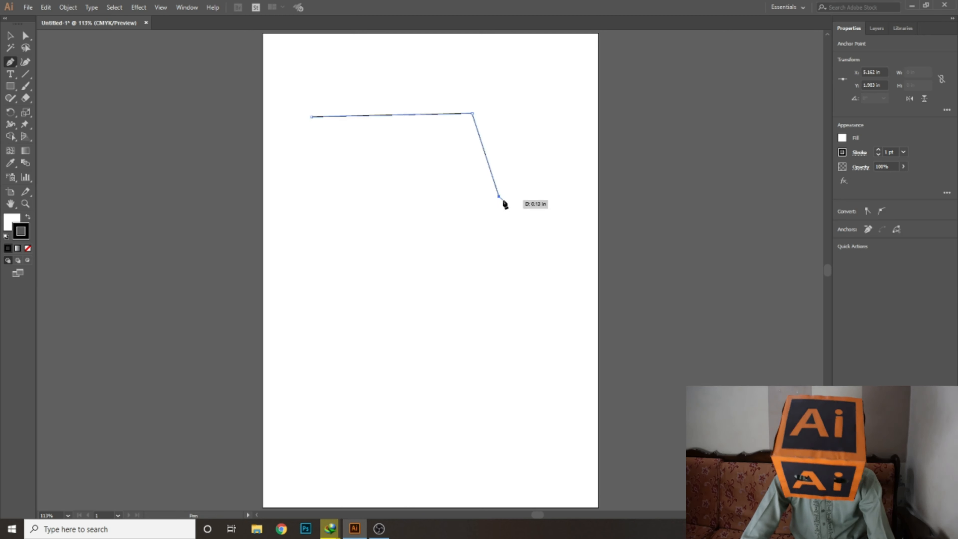
pyautogui.click(499, 196)
pyautogui.click(390, 207)
pyautogui.click(398, 141)
pyautogui.click(428, 175)
pyautogui.click(455, 131)
pyautogui.click(383, 131)
pyautogui.click(339, 191)
pyautogui.click(351, 267)
pyautogui.click(403, 263)
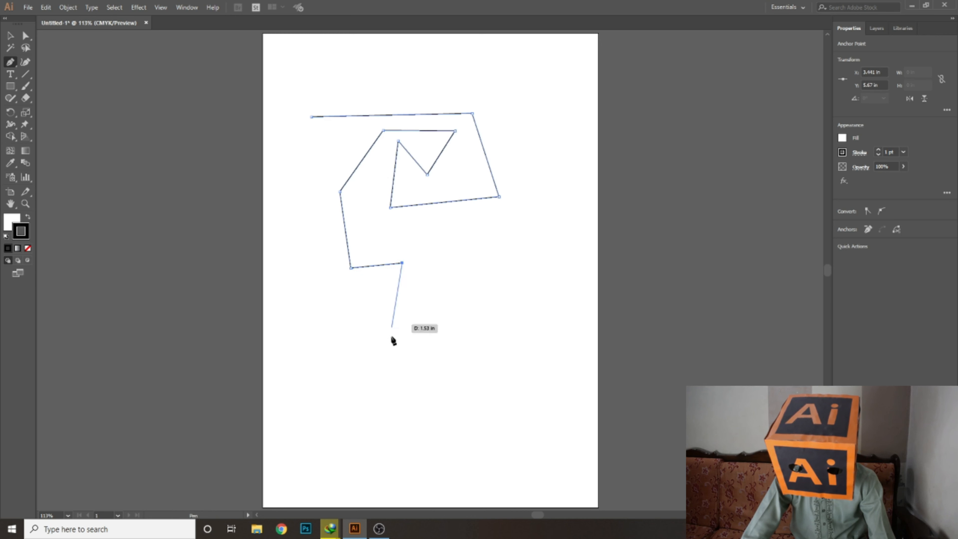
pyautogui.click(343, 370)
pyautogui.press('Escape')
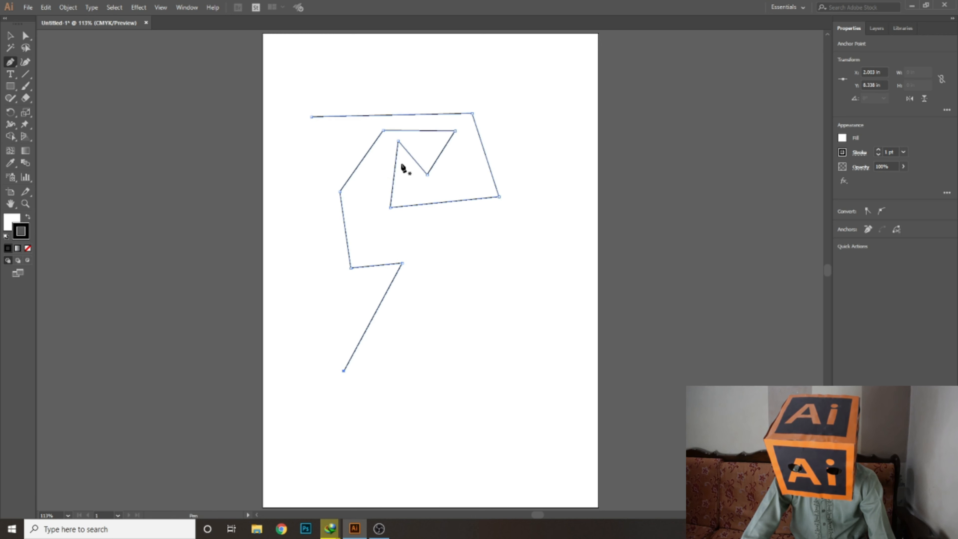
# Step: Move the whole zigzag path down and to the right with the Selection tool and delete it
pyautogui.press('v')
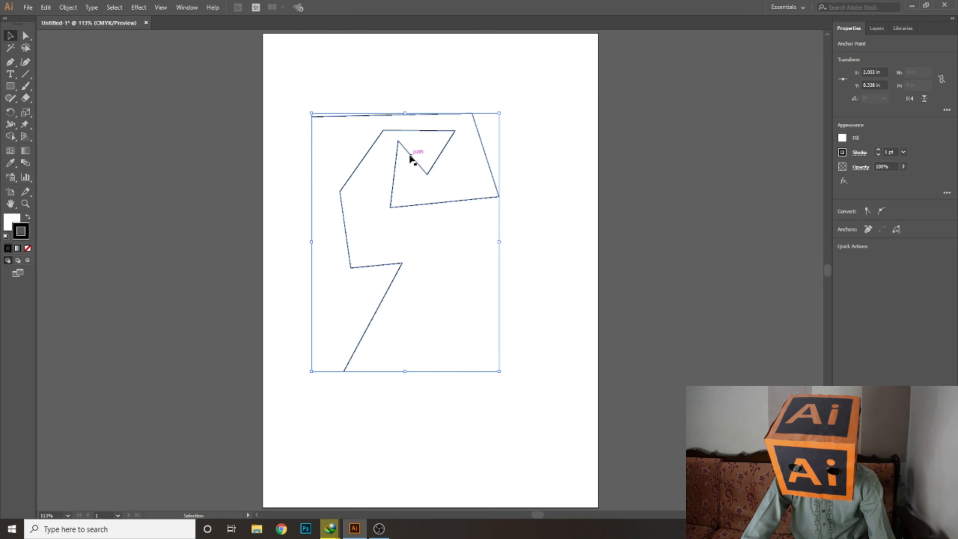
pyautogui.click(397, 200)
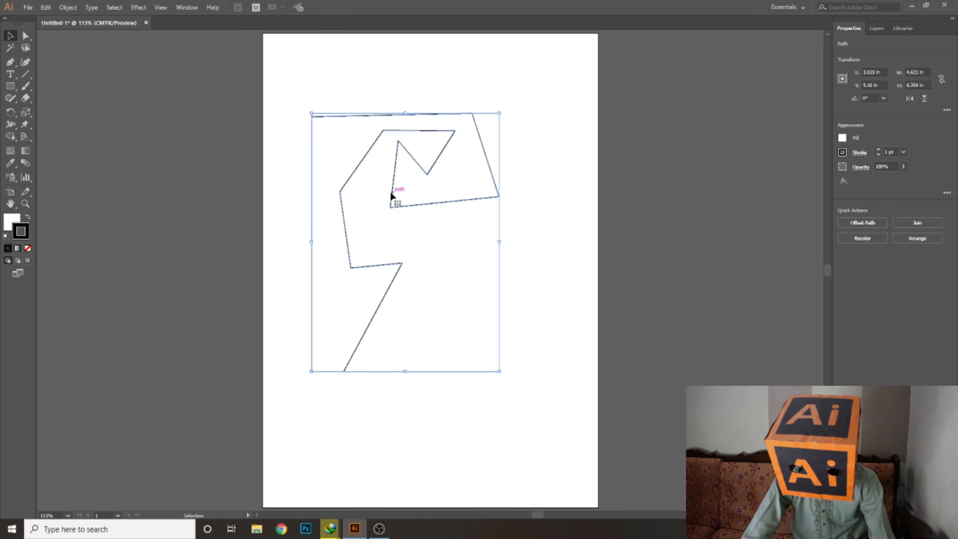
pyautogui.moveTo(395, 191); pyautogui.dragTo(443, 228)
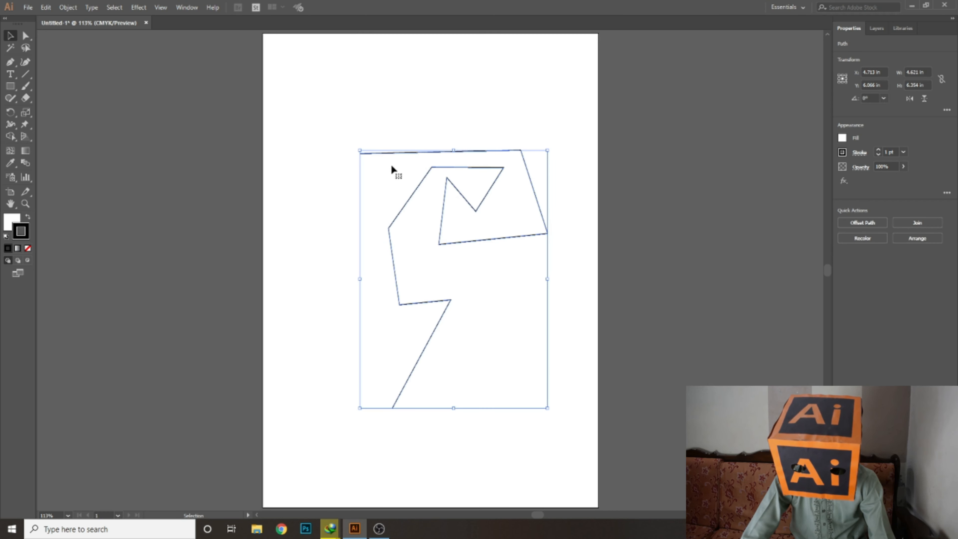
pyautogui.press('Delete')
# Step: Draw a closed, irregular straight-sided shape with the Pen tool, about 4.4 by 3.95 in, near the artboard's upper left
pyautogui.press('p')
pyautogui.click(332, 121)
pyautogui.click(415, 113)
pyautogui.click(476, 150)
pyautogui.click(444, 184)
pyautogui.click(380, 149)
pyautogui.click(368, 212)
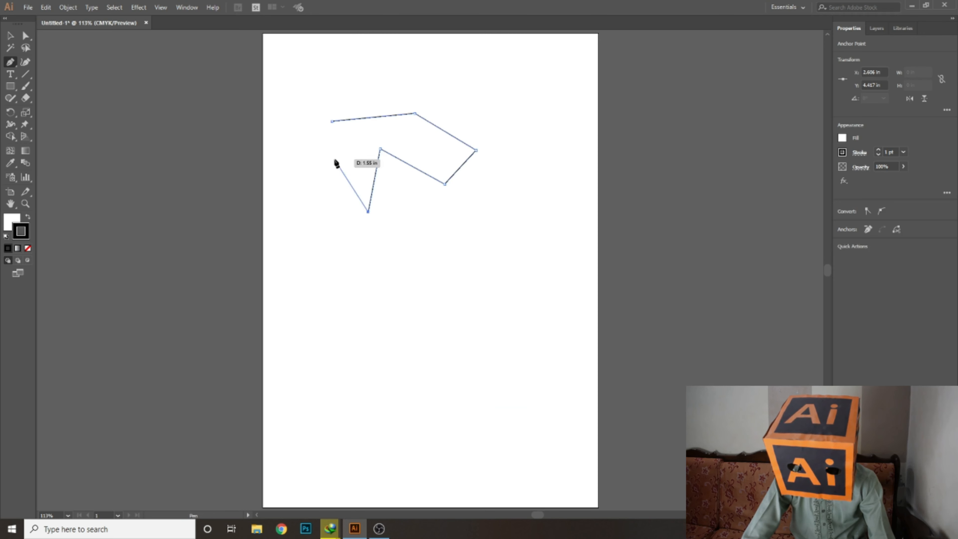
pyautogui.click(334, 159)
pyautogui.click(325, 228)
pyautogui.click(416, 233)
pyautogui.click(364, 266)
pyautogui.click(296, 183)
pyautogui.hotkey('ctrl', 'z')
pyautogui.click(298, 266)
pyautogui.click(301, 177)
pyautogui.click(329, 106)
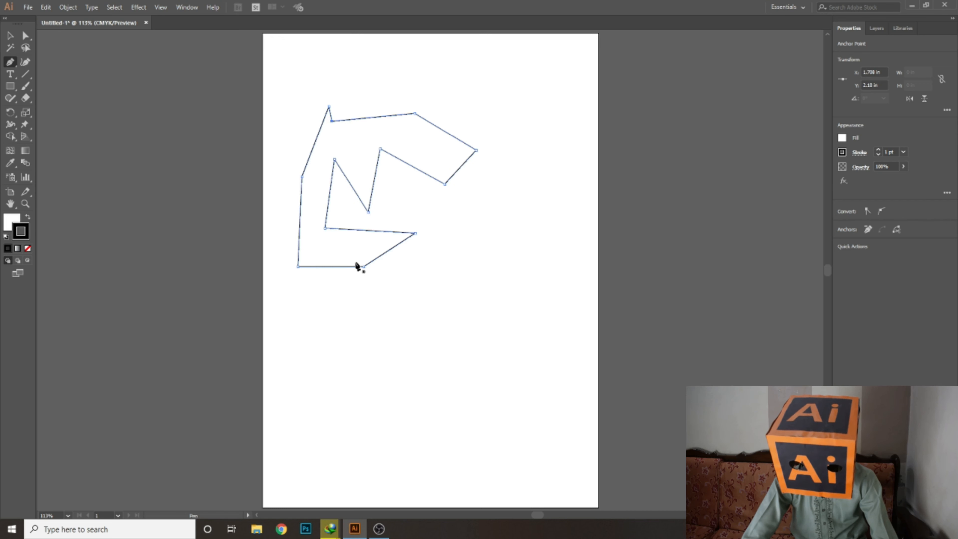
# Step: Fill the closed shape with red FF0606 and close the floating Color panel
pyautogui.press('v')
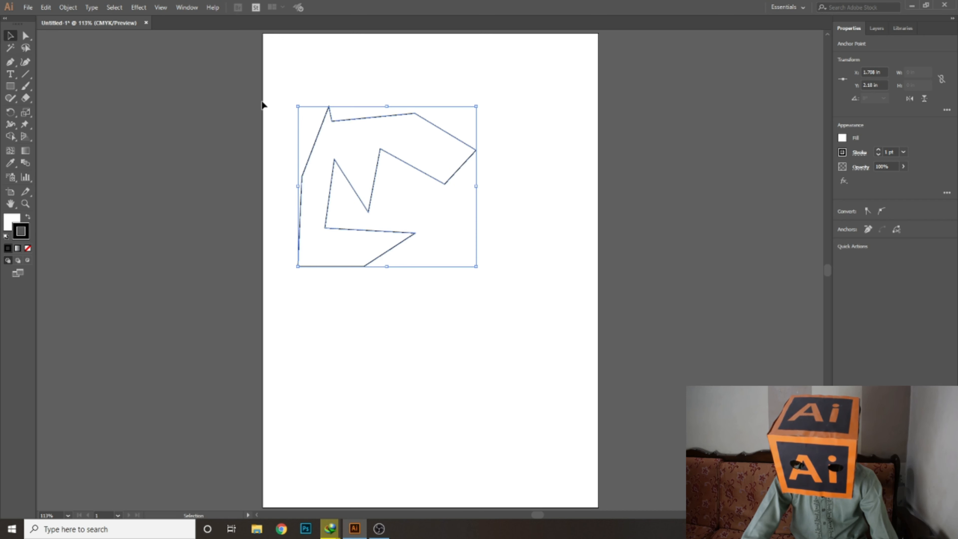
pyautogui.doubleClick(10, 221)
pyautogui.write('ff0000')
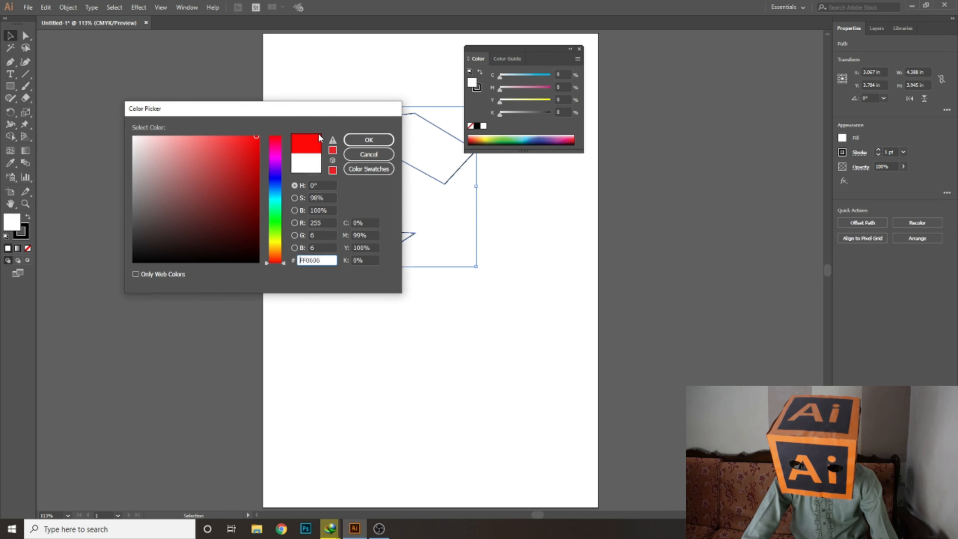
pyautogui.click(362, 140)
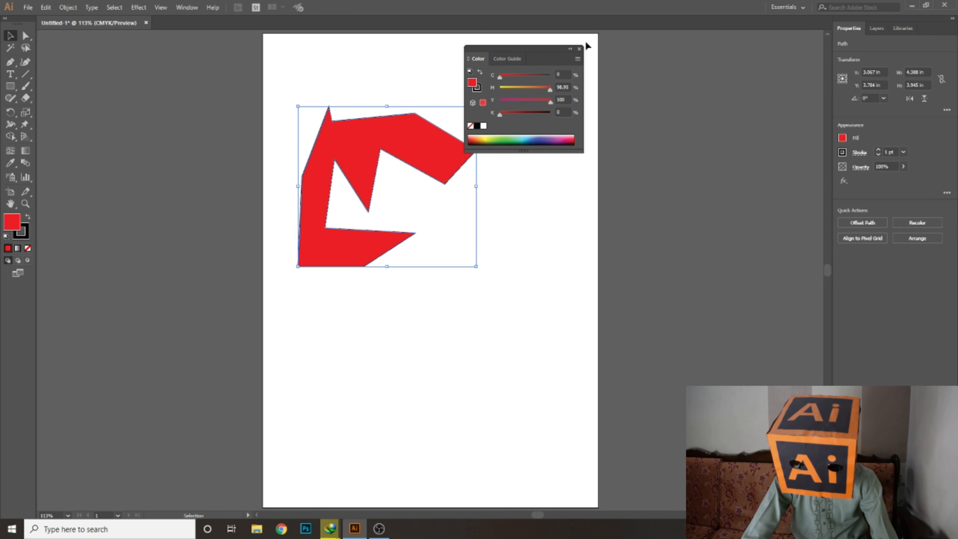
pyautogui.click(579, 49)
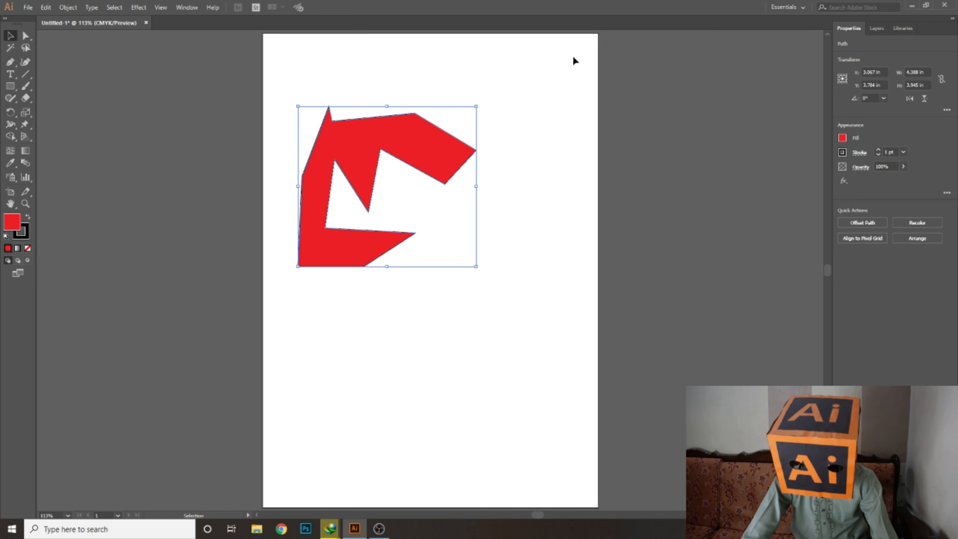
# Step: Change the shape's fill colour to yellow
pyautogui.doubleClick(17, 229)
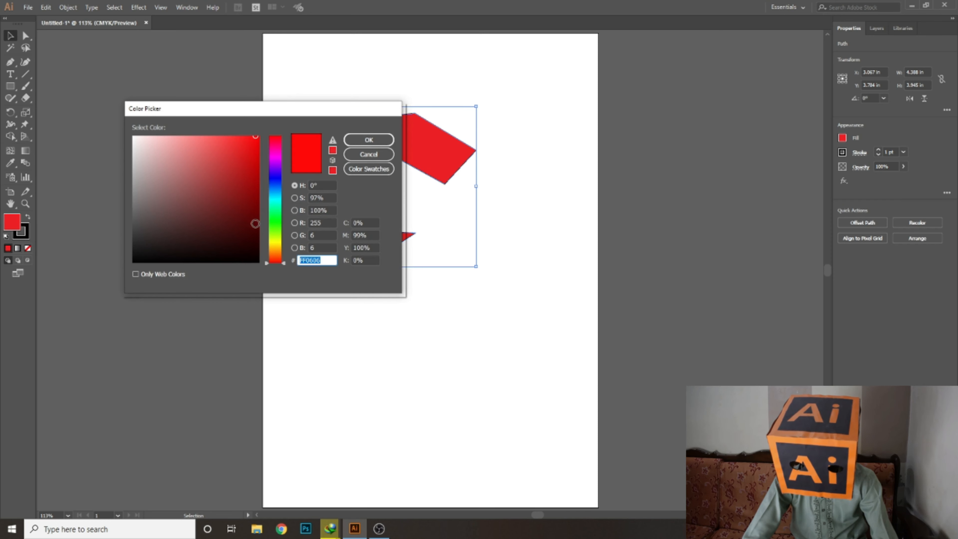
pyautogui.moveTo(267, 262); pyautogui.dragTo(265, 240)
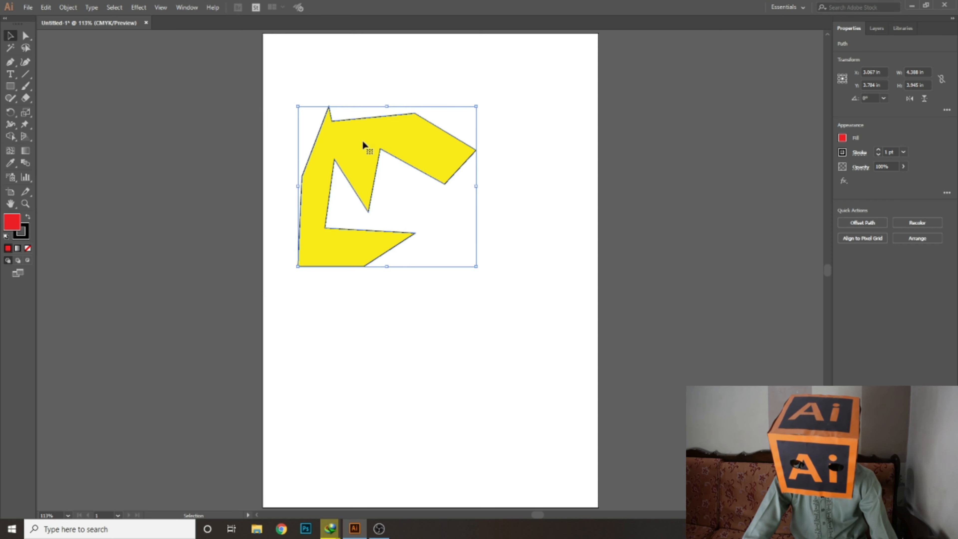
pyautogui.click(360, 140)
# Step: Set the shape's stroke colour to red FF0000 and close the floating Color panel
pyautogui.doubleClick(24, 230)
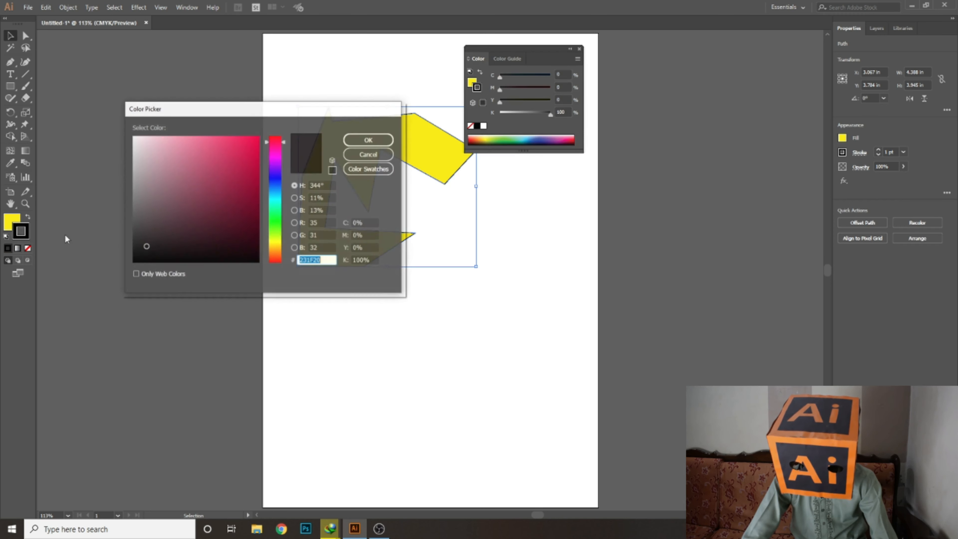
pyautogui.moveTo(244, 148); pyautogui.dragTo(314, 130)
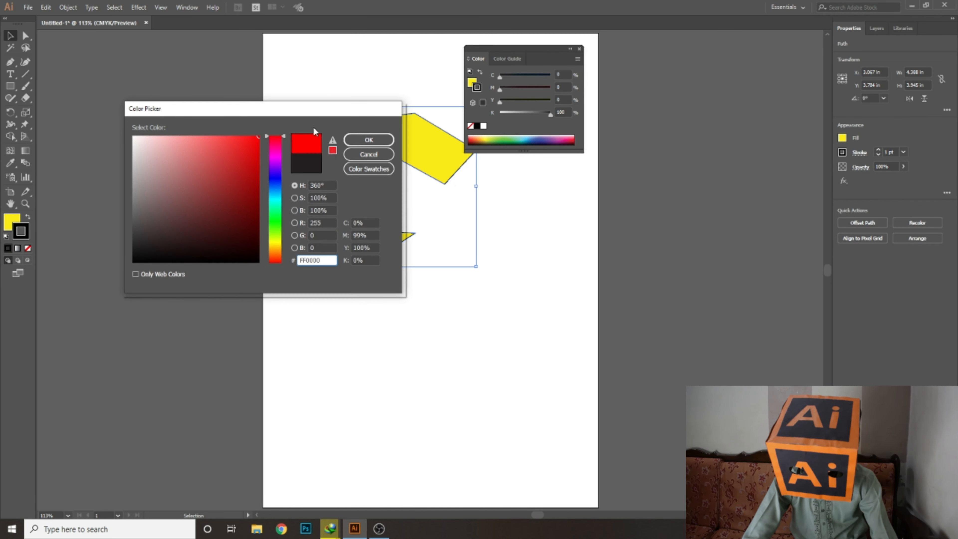
pyautogui.click(359, 140)
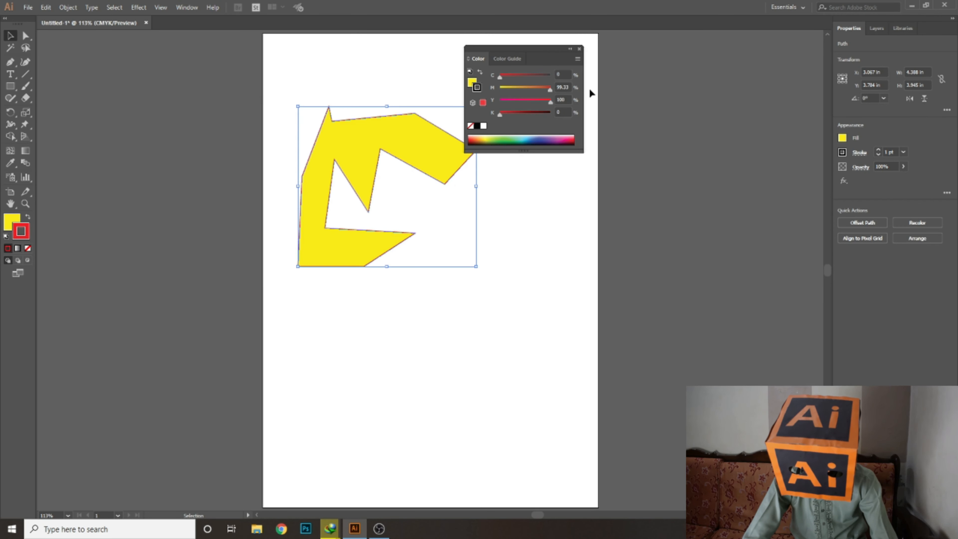
pyautogui.click(580, 49)
# Step: Deselect the yellow shape to view its colours, and delete it from the artboard
pyautogui.click(294, 356)
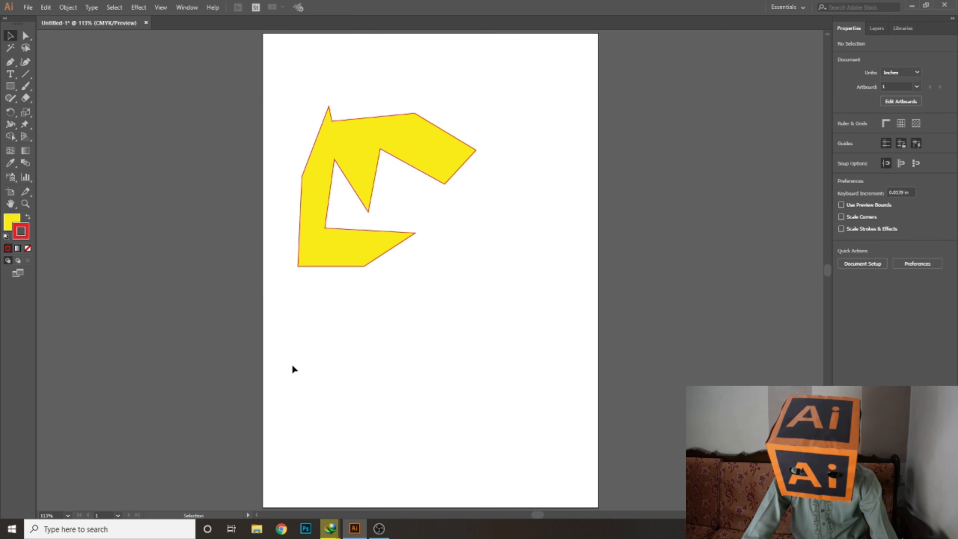
pyautogui.click(337, 259)
pyautogui.press('Delete')
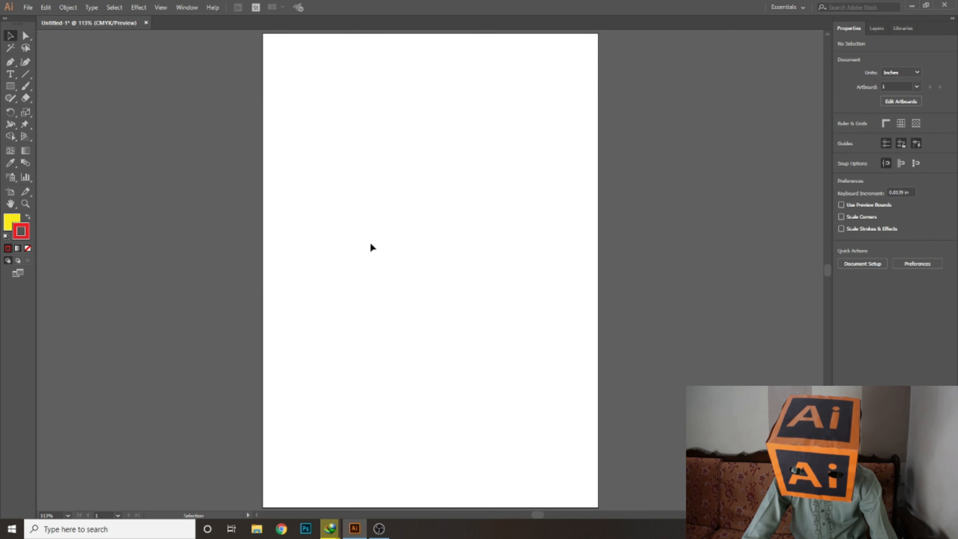
# Step: Draw a perfectly vertical line about 7.1 in long with the Pen tool and end the path
pyautogui.click(6, 63)
pyautogui.click(395, 81)
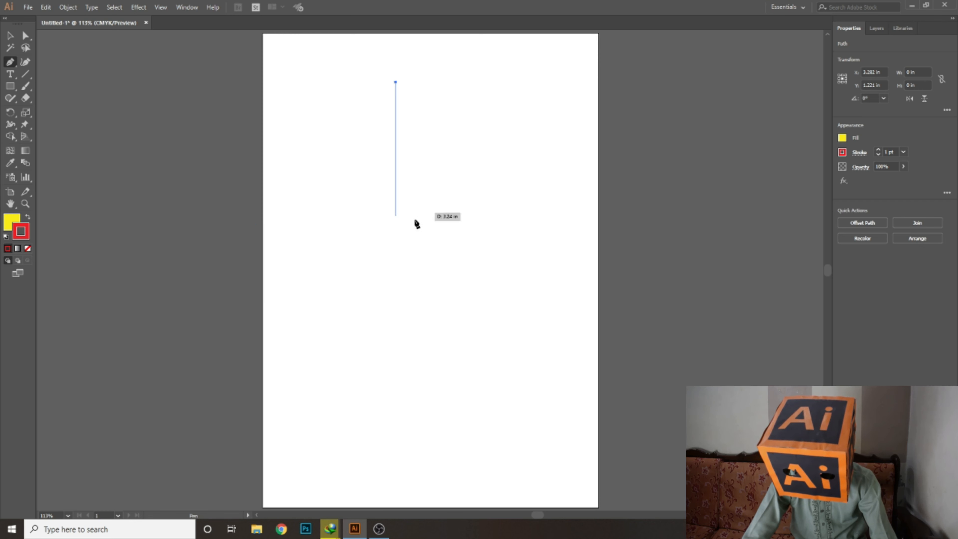
pyautogui.click(395, 267)
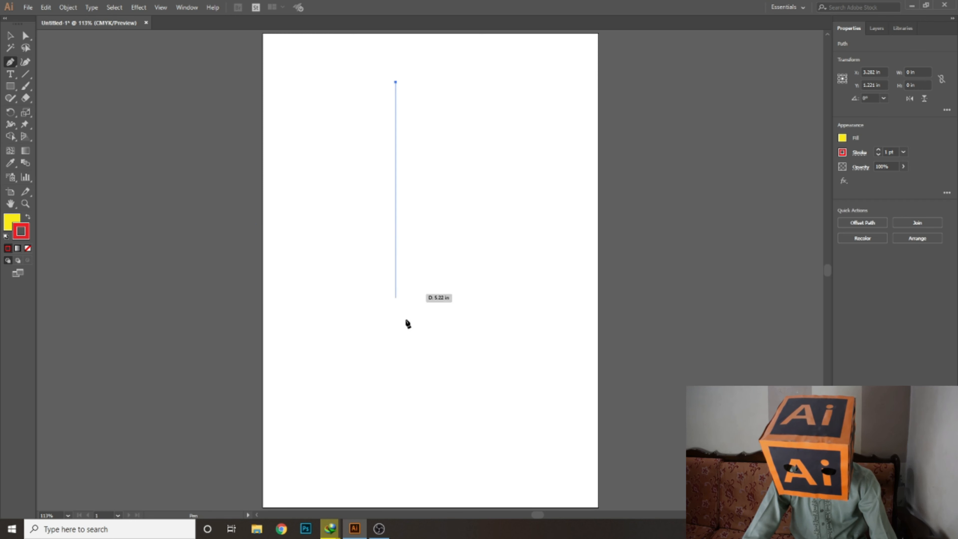
pyautogui.keyDown('shift'); pyautogui.click(375, 371); pyautogui.keyUp('shift')
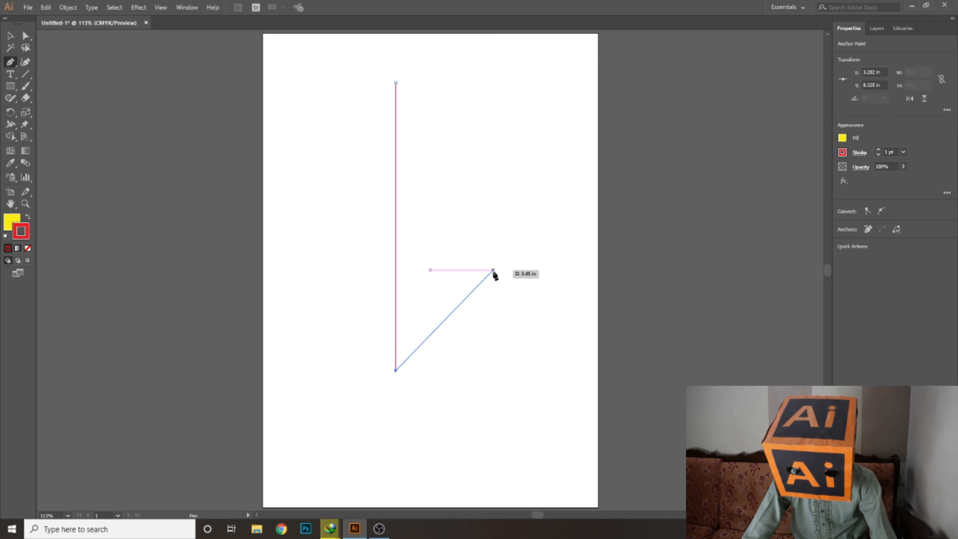
pyautogui.press('Escape')
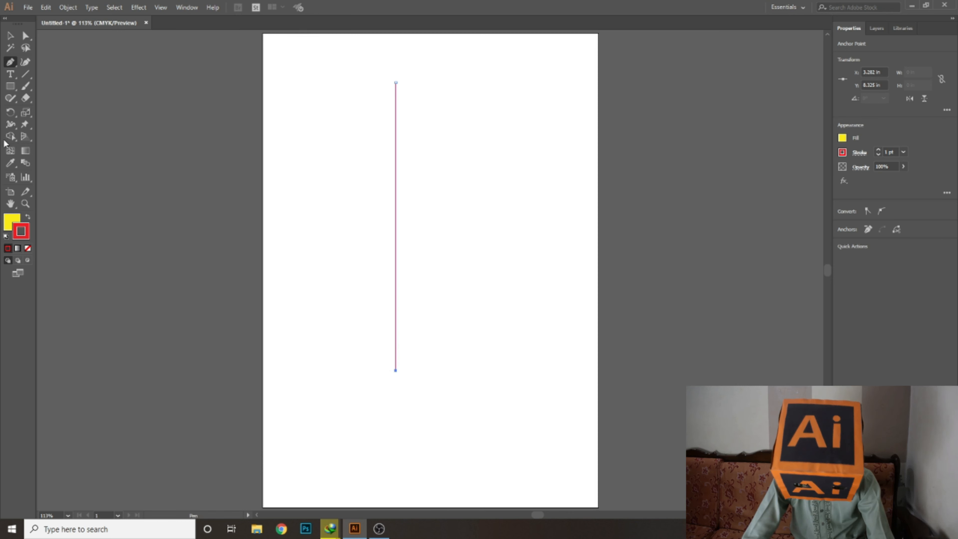
# Step: Reset the vertical line to the default white fill and black stroke, and delete it from the artboard
pyautogui.press('v')
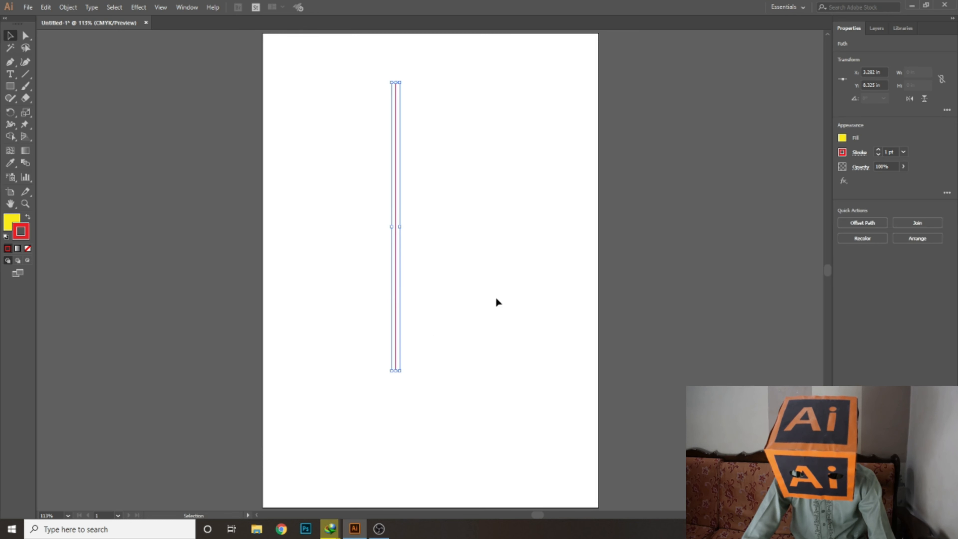
pyautogui.press('d')
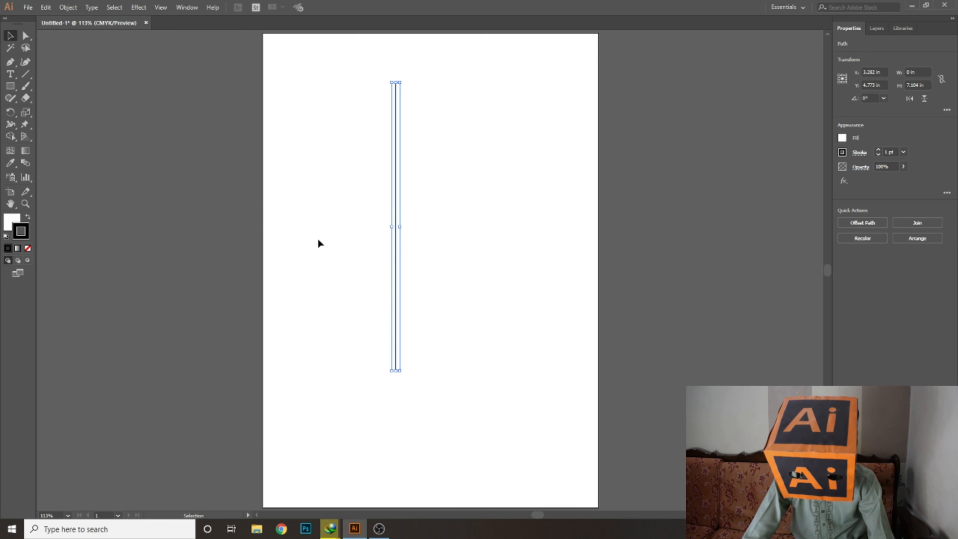
pyautogui.hotkey('ctrl', 'z')
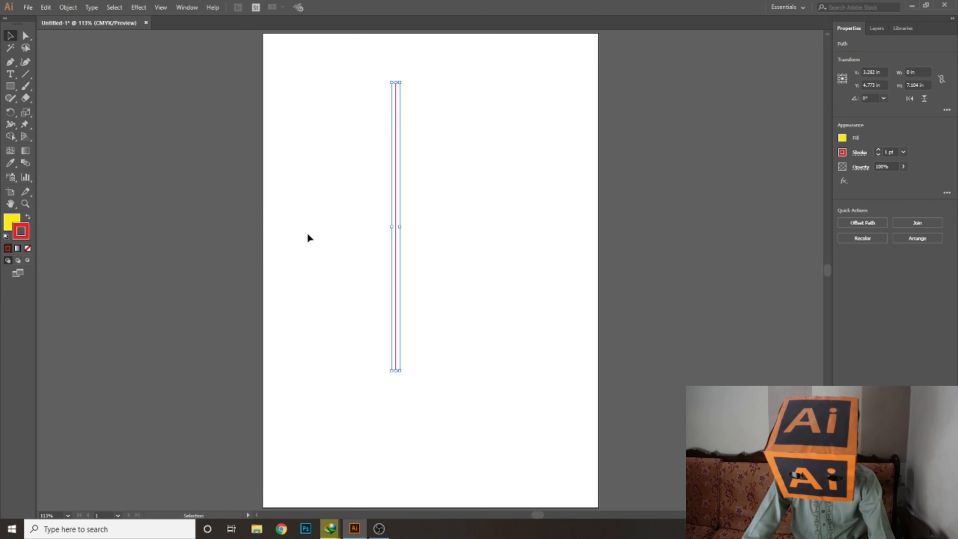
pyautogui.press('d')
pyautogui.click(165, 226)
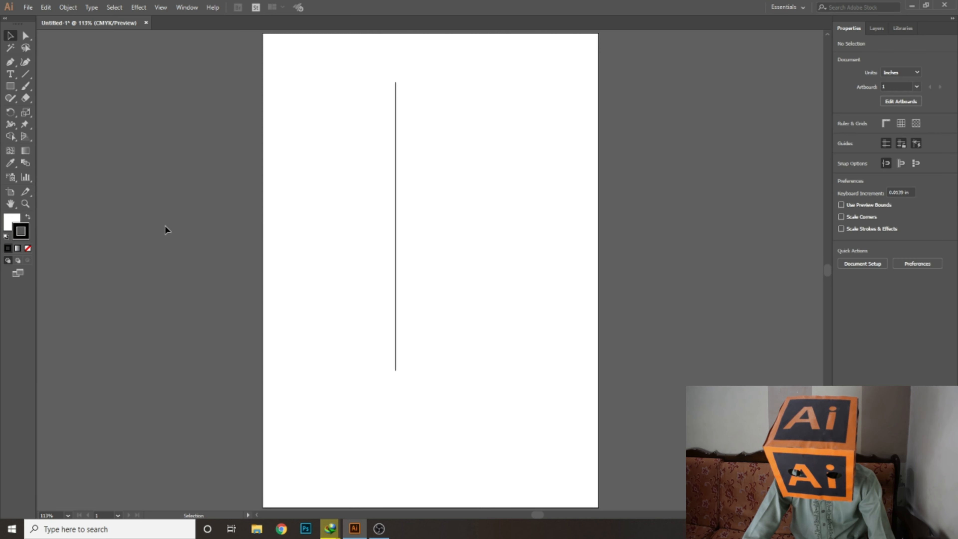
pyautogui.moveTo(365, 214); pyautogui.dragTo(488, 222)
pyautogui.press('Delete')
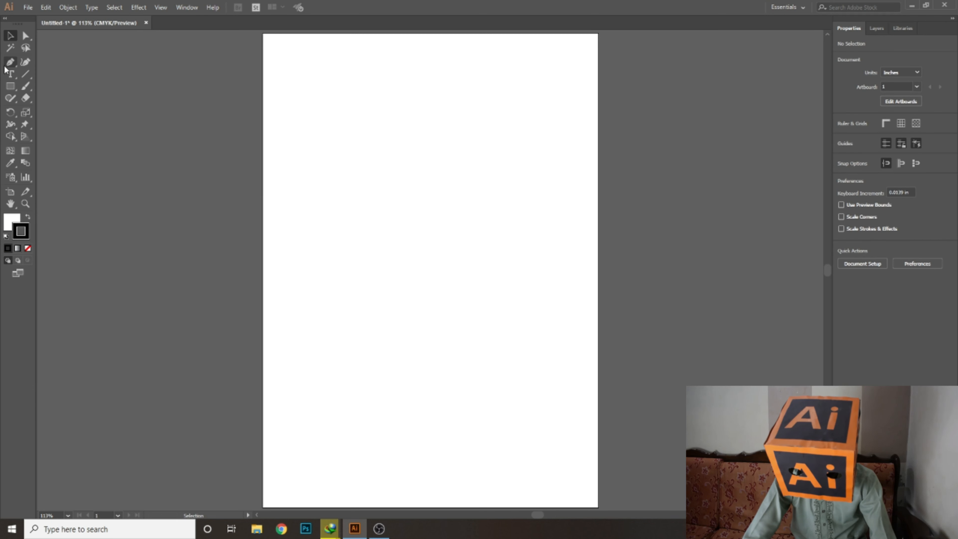
# Step: Draw a closed Pen tool shape with two straight segments and a curved closing segment, and delete it from the artboard
pyautogui.click(5, 67)
pyautogui.click(374, 112)
pyautogui.click(490, 95)
pyautogui.click(469, 204)
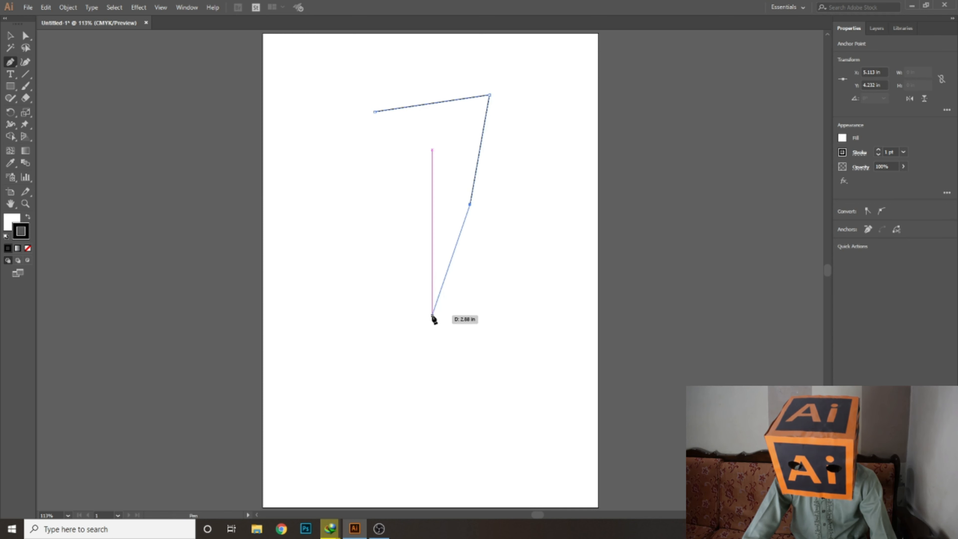
pyautogui.click(375, 112)
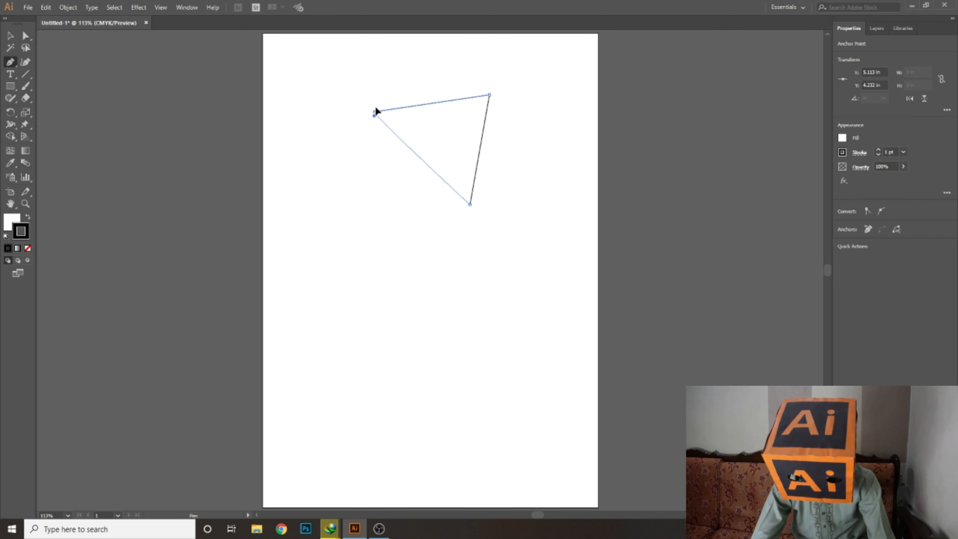
pyautogui.moveTo(375, 111); pyautogui.dragTo(382, 131)
pyautogui.scroll(-3, 377, 165)
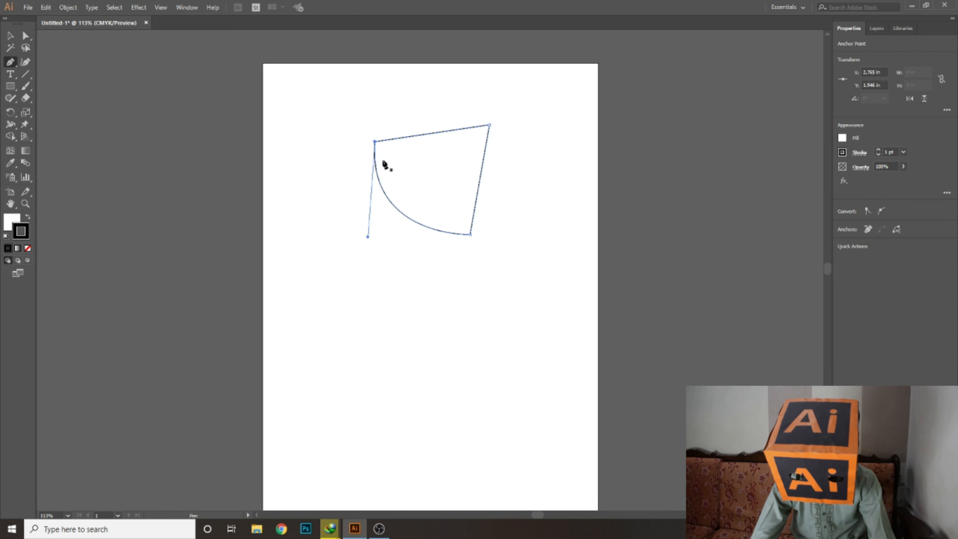
pyautogui.press('Delete')
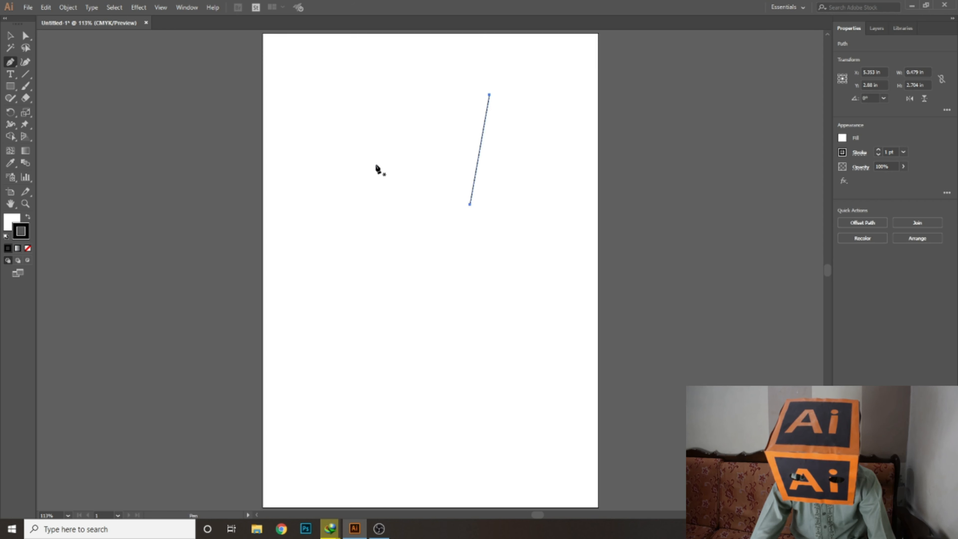
pyautogui.press('Delete')
# Step: Draw a curved Pen path from the artboard's upper left to its centre, pulling long diagonal direction handles out of the second anchor
pyautogui.click(362, 117)
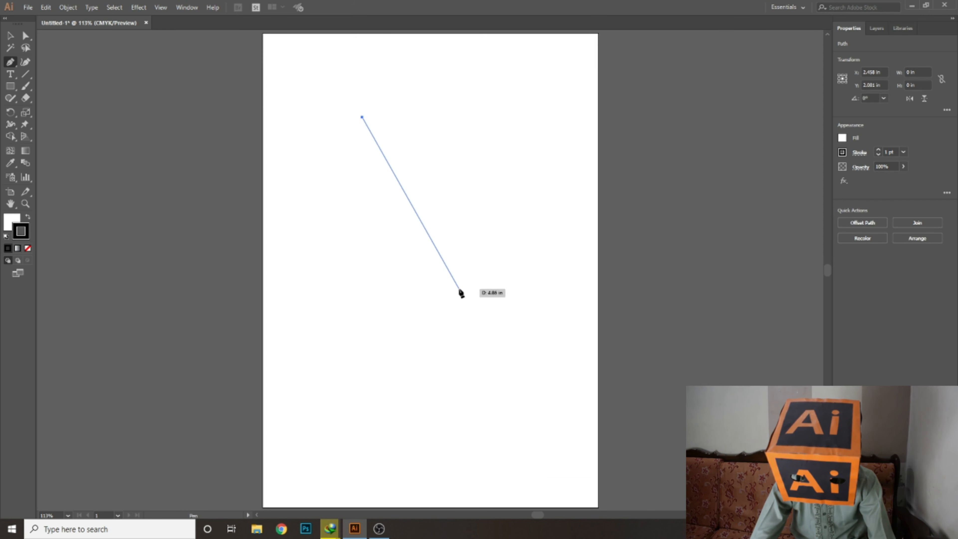
pyautogui.moveTo(459, 289); pyautogui.dragTo(674, 228)
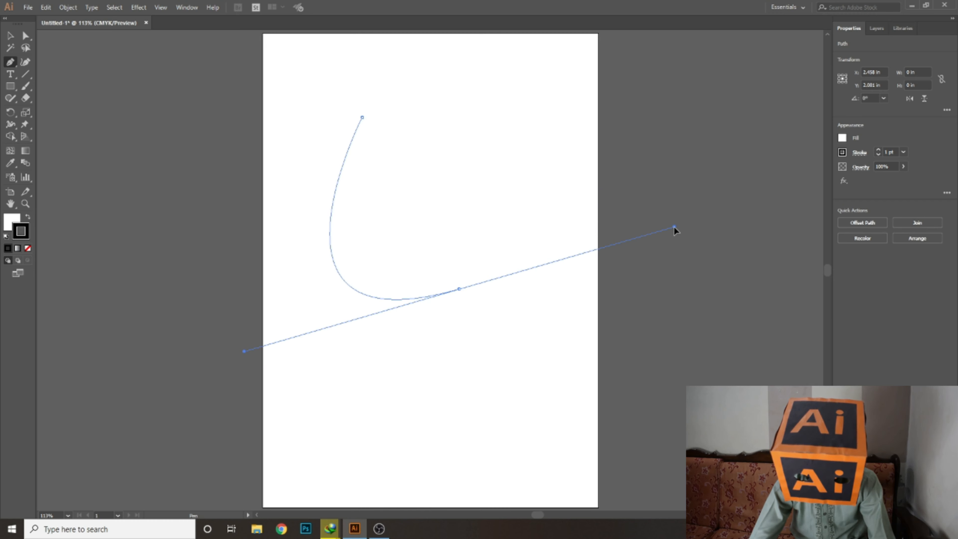
pyautogui.moveTo(674, 228); pyautogui.dragTo(291, 450)
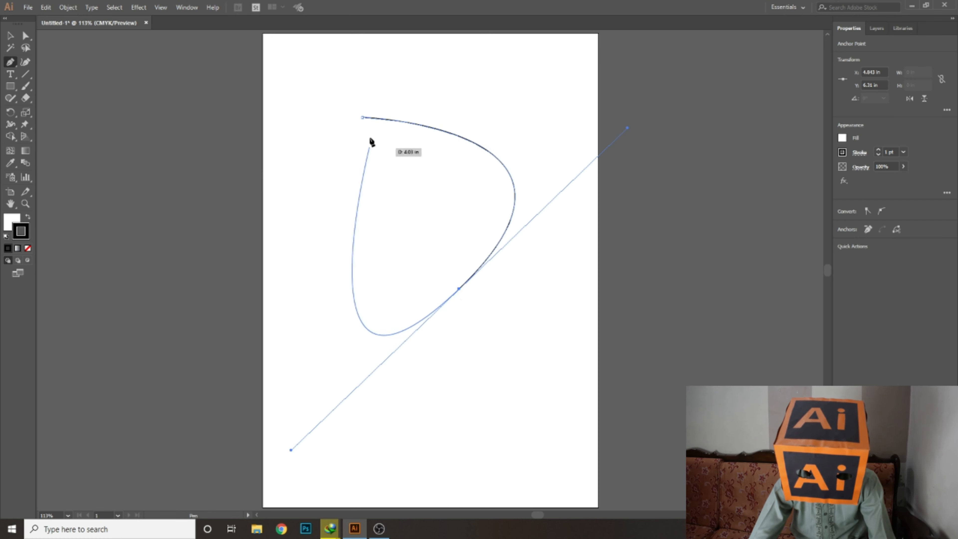
# Step: Try continuing the curve with further anchor points while its outgoing direction handle is still attached, and undo each attempt
pyautogui.click(321, 229)
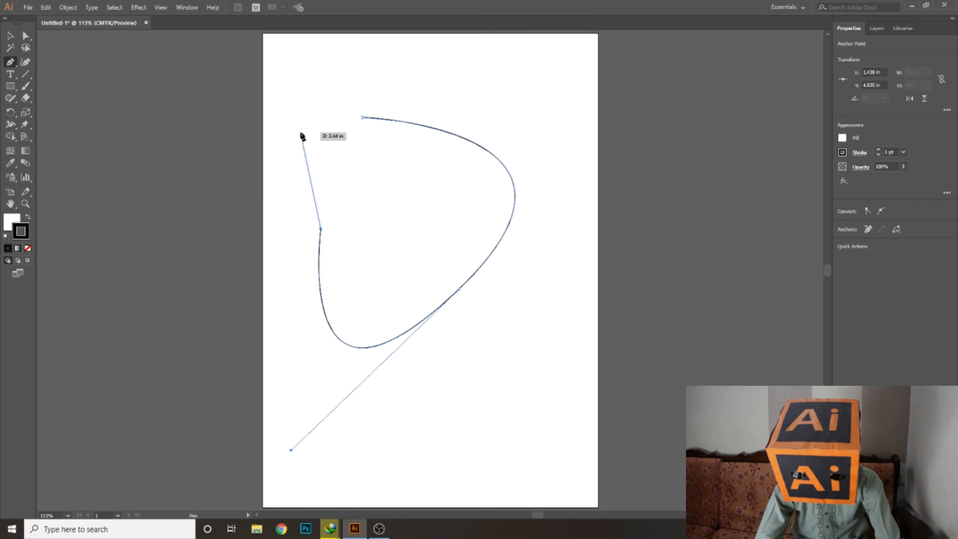
pyautogui.press('ctrl')
pyautogui.hotkey('ctrl', 'z')
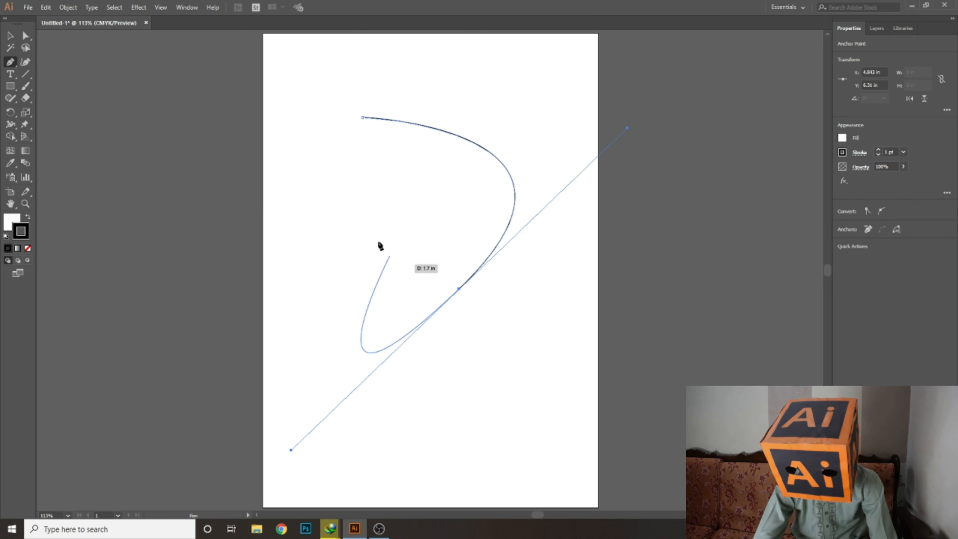
pyautogui.moveTo(363, 117); pyautogui.dragTo(361, 179)
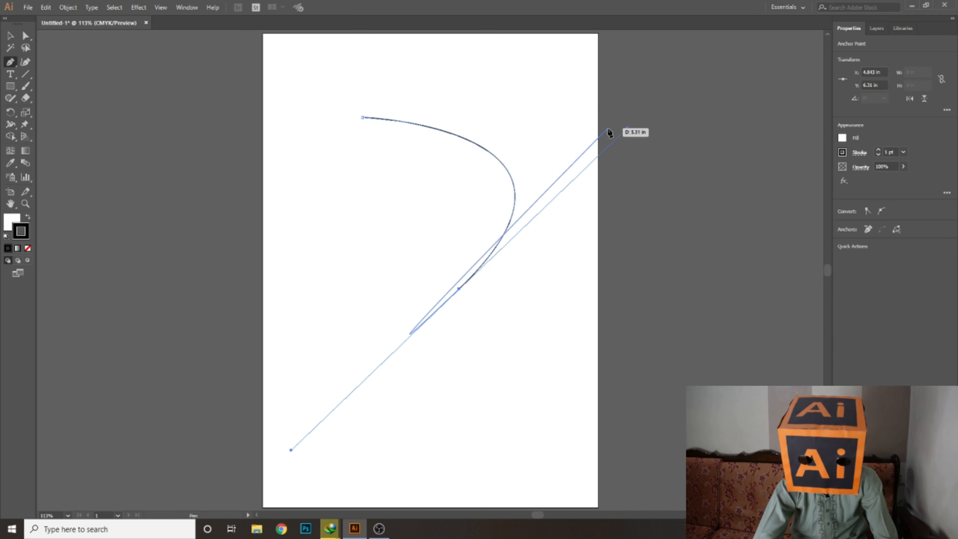
pyautogui.moveTo(629, 129); pyautogui.dragTo(531, 145)
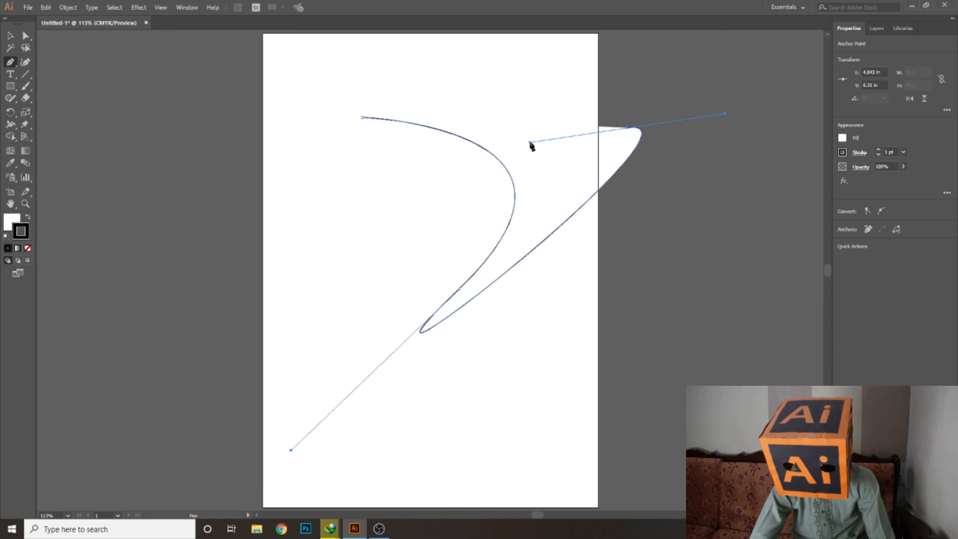
pyautogui.hotkey('ctrl', 'z')
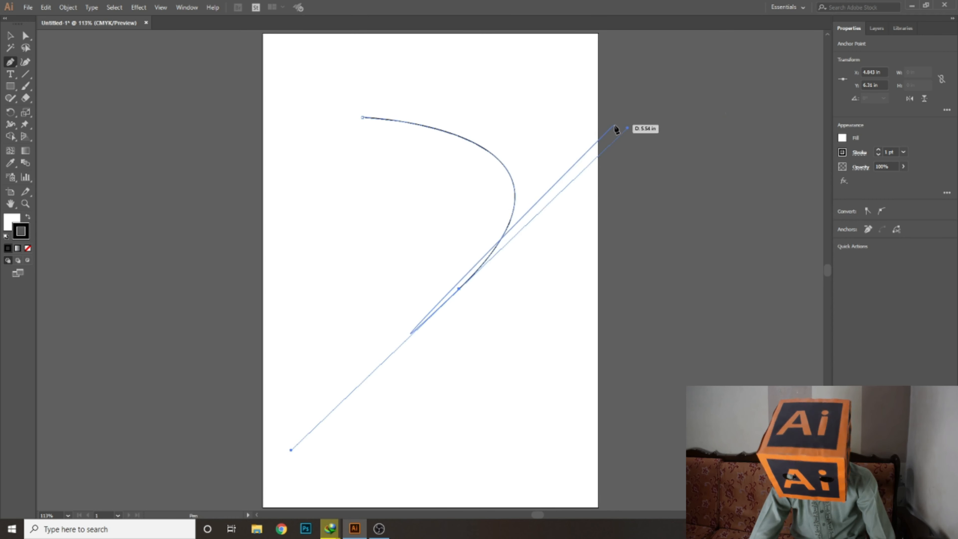
pyautogui.press('space')
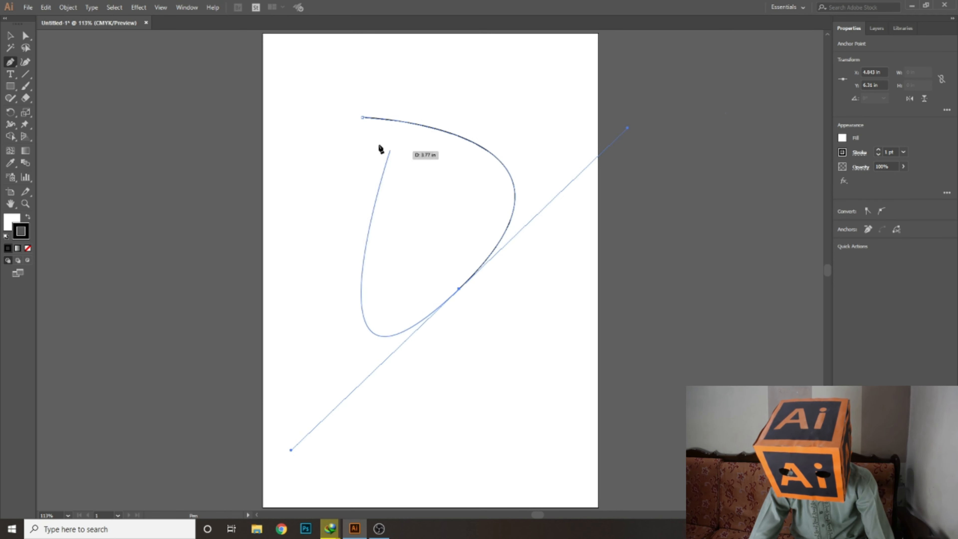
pyautogui.press('space')
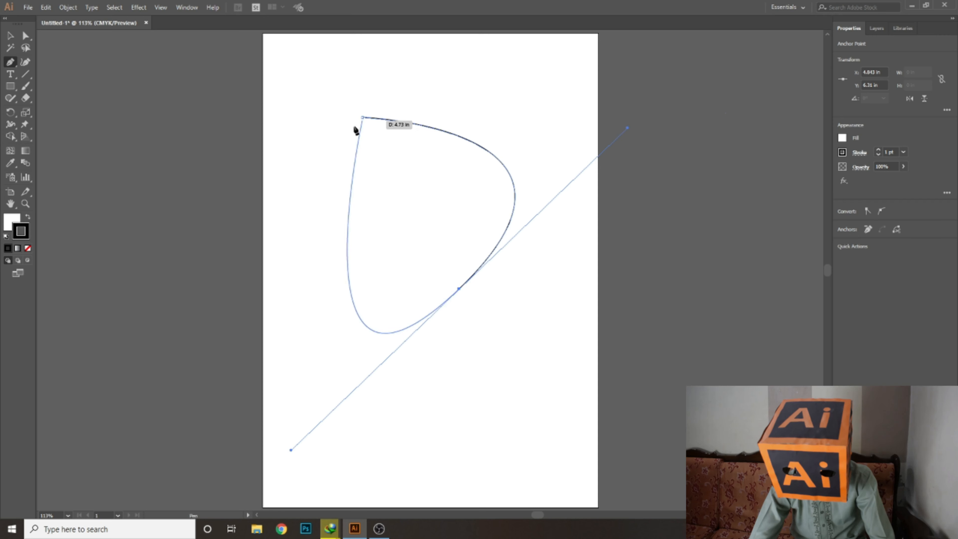
pyautogui.moveTo(343, 69); pyautogui.dragTo(309, 385)
pyautogui.press('ctrl')
pyautogui.hotkey('ctrl', 'z')
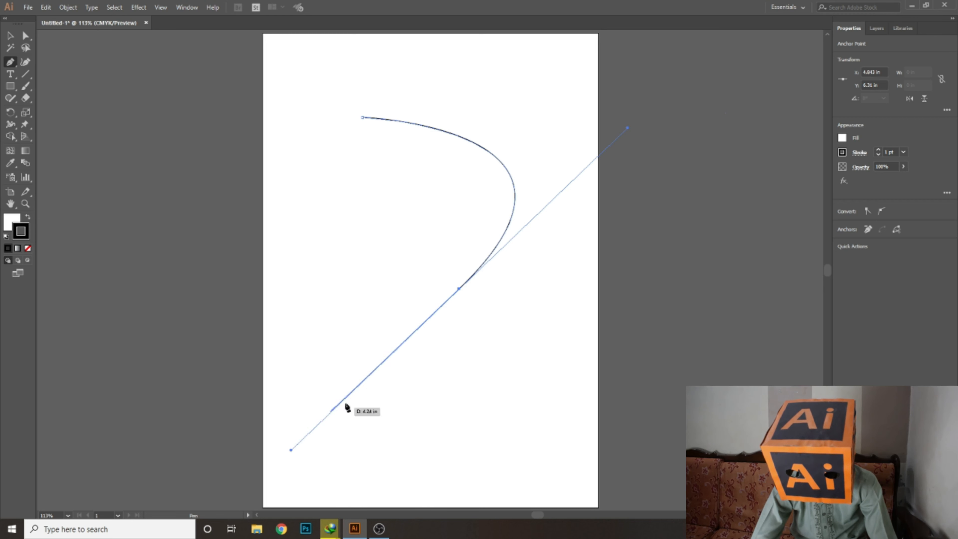
# Step: Remove the outgoing direction handle from the curve's end anchor, and undo back to the path's starting point
pyautogui.click(459, 289)
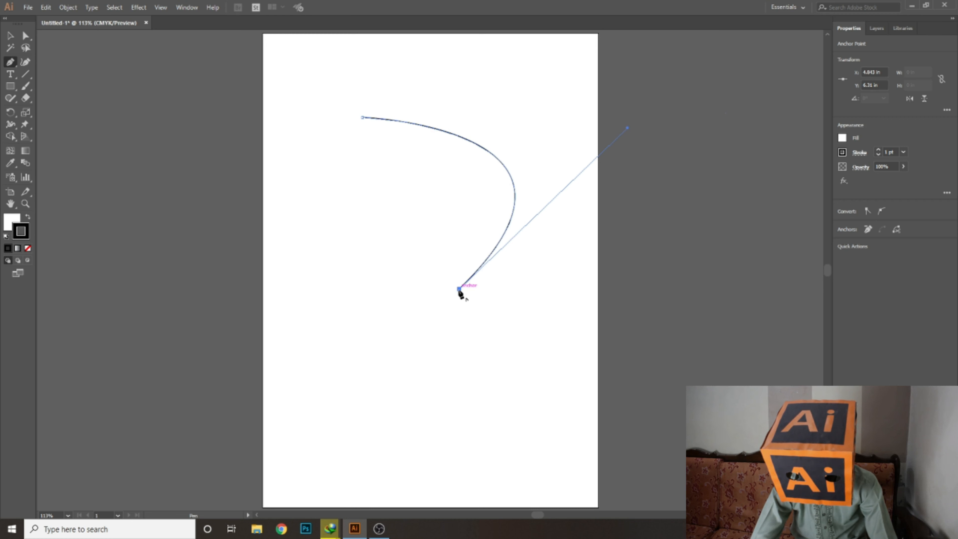
pyautogui.hotkey('ctrl', 'z')
pyautogui.hotkey('ctrl', 'z')
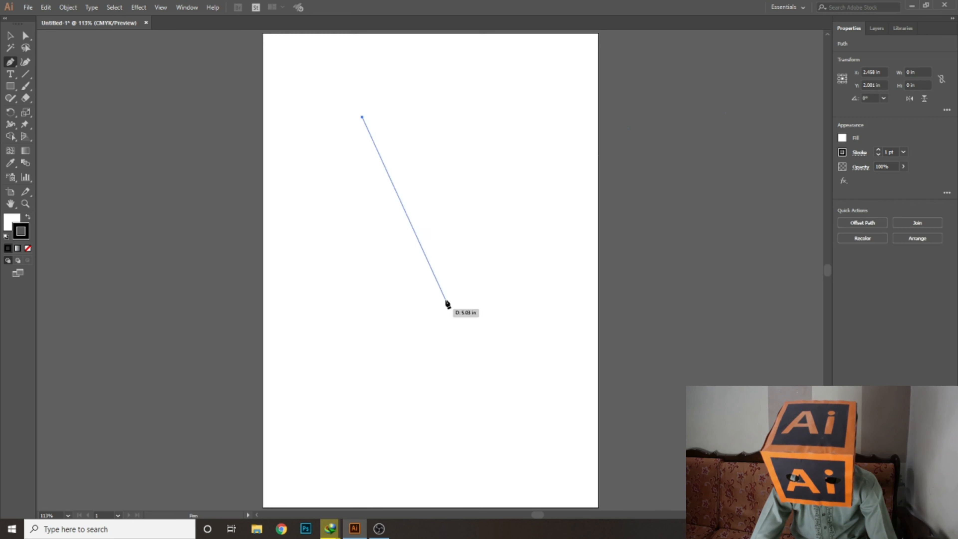
pyautogui.press('ctrl')
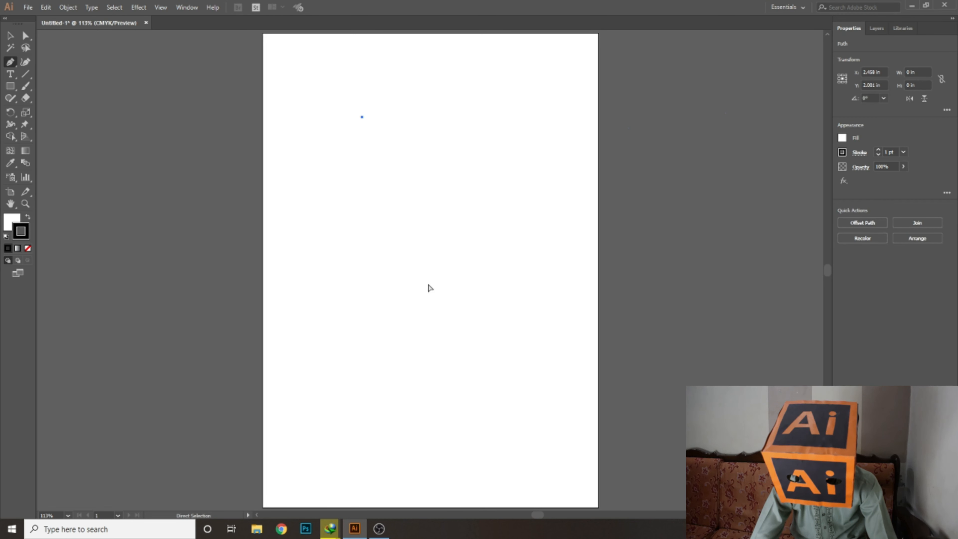
pyautogui.hotkey('ctrl', 'y')
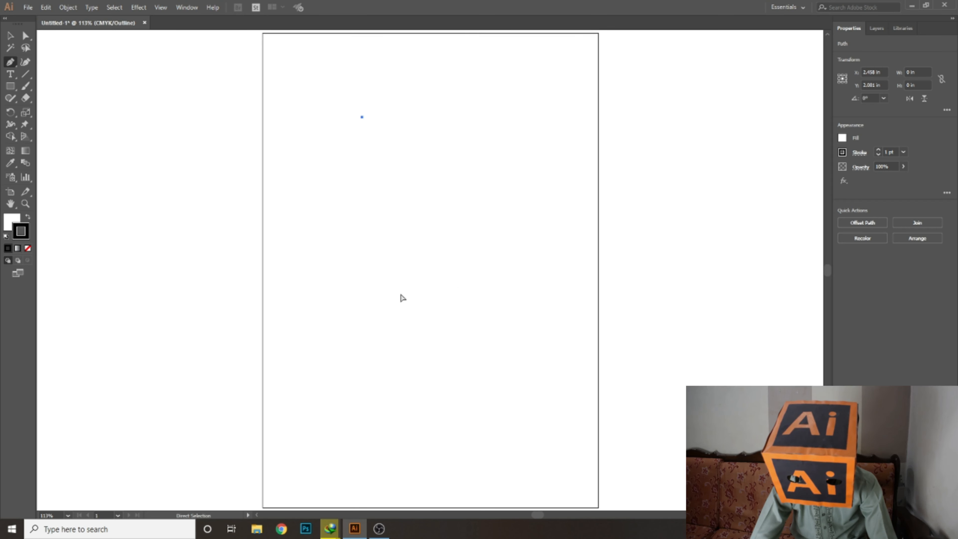
pyautogui.hotkey('ctrl', 'y')
# Step: Draw a shorter curve from the starting point with a straight segment leading back to it, and delete the shape
pyautogui.moveTo(458, 213); pyautogui.dragTo(363, 308)
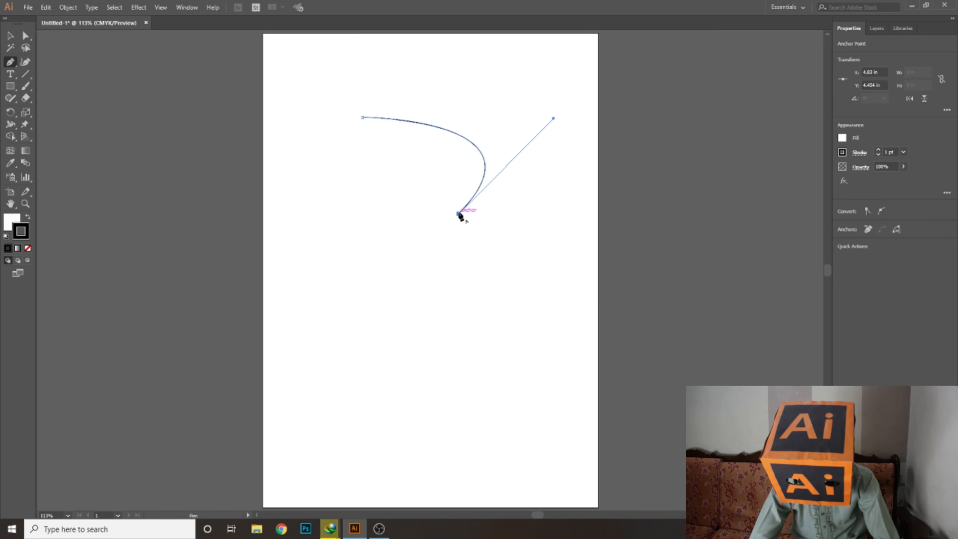
pyautogui.click(362, 120)
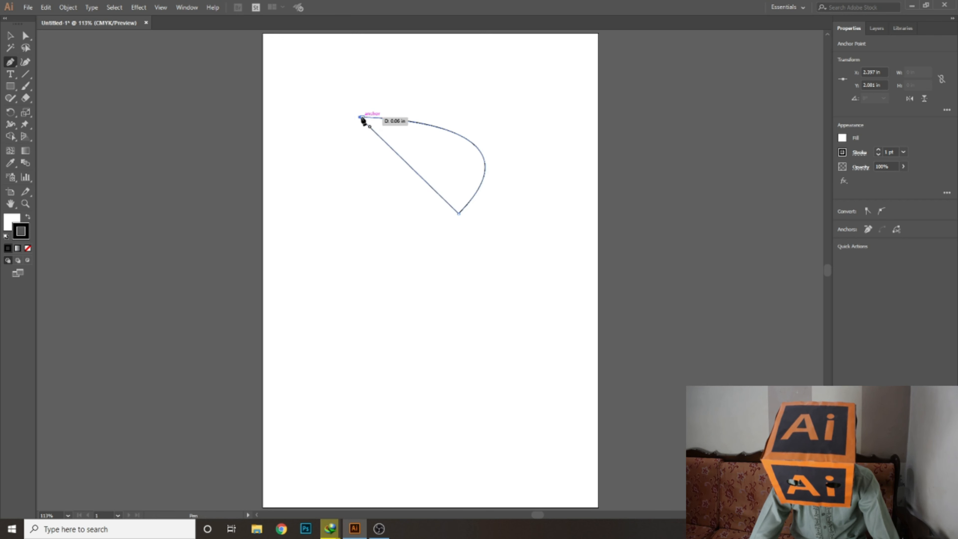
pyautogui.hotkey('ctrl', 'z')
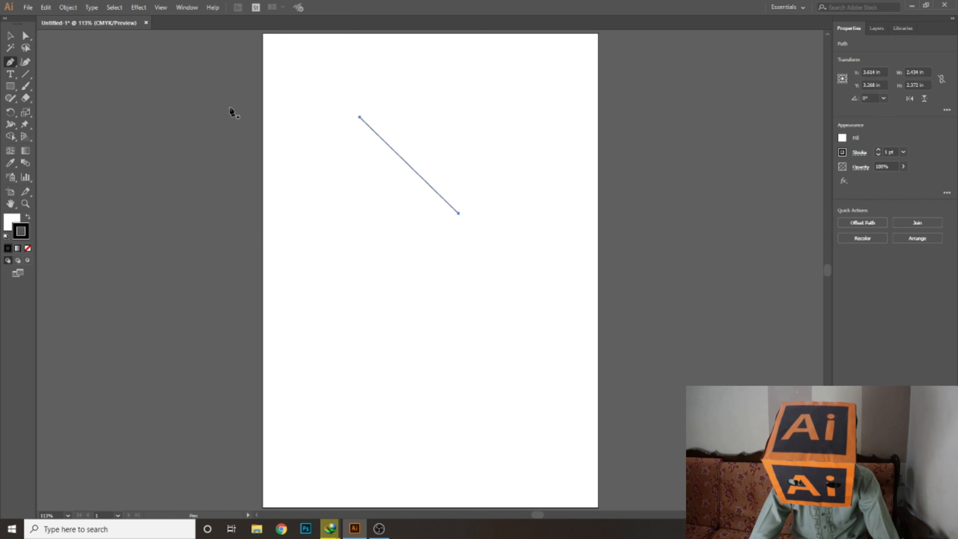
pyautogui.press('Delete')
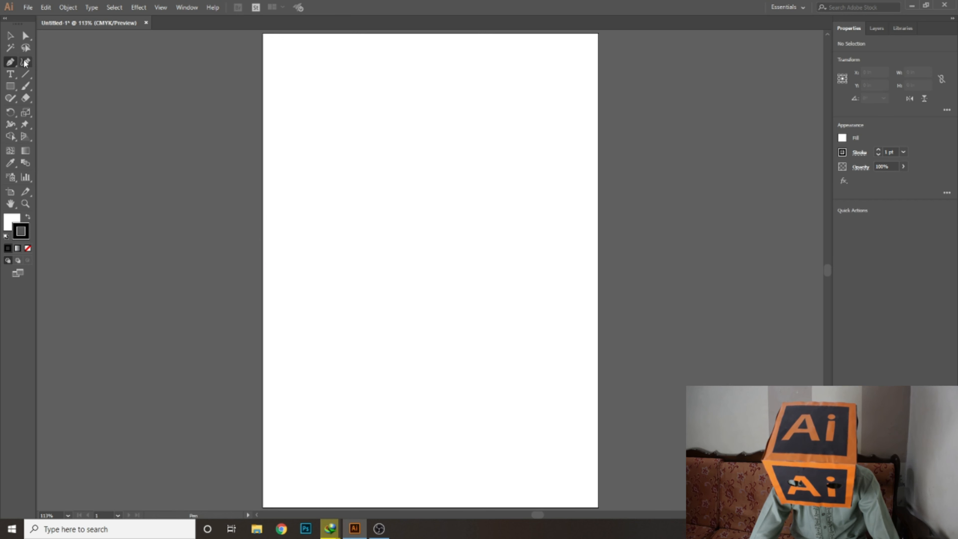
# Step: Draw a closed, self-overlapping looped shape about 7.6 by 7.5 in with the Curvature tool, using seven anchor points
pyautogui.click(14, 64)
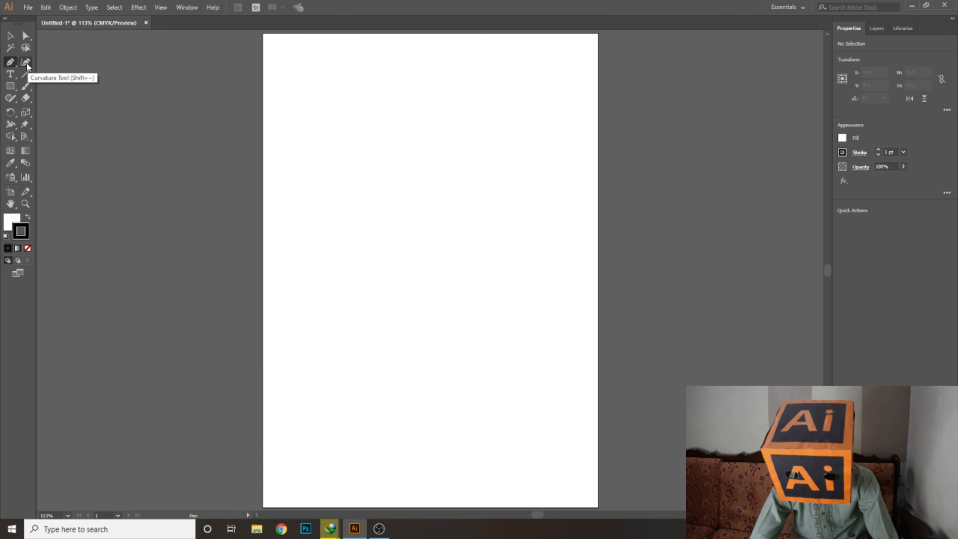
pyautogui.click(26, 62)
pyautogui.click(439, 92)
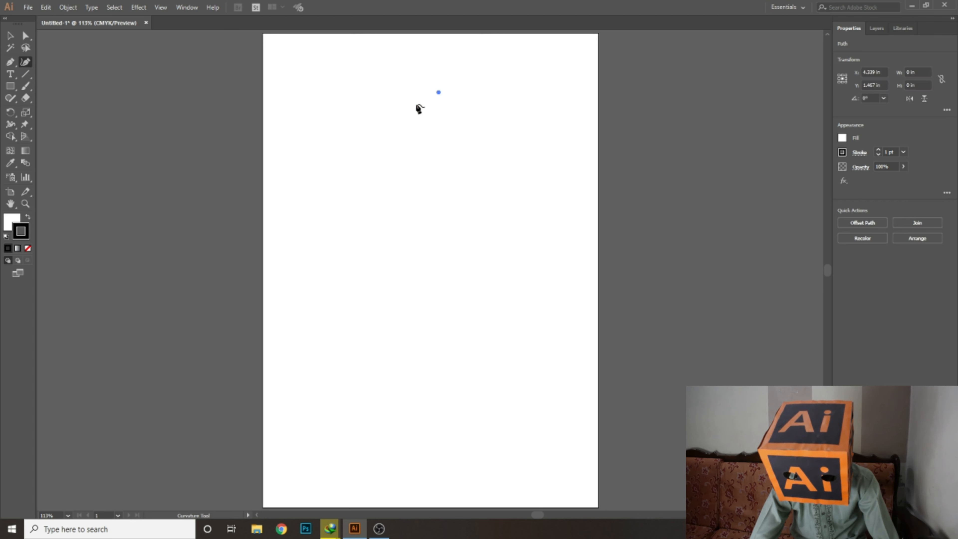
pyautogui.click(455, 356)
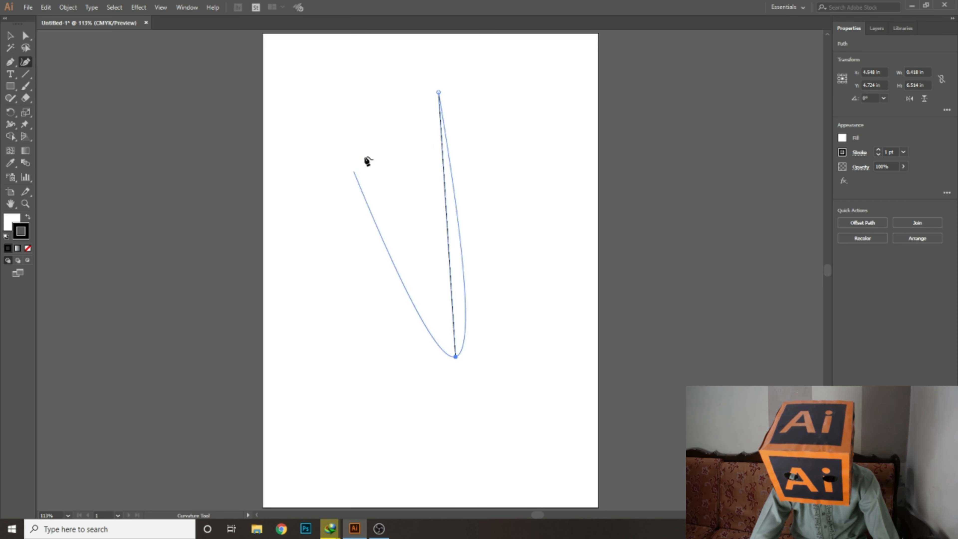
pyautogui.click(588, 110)
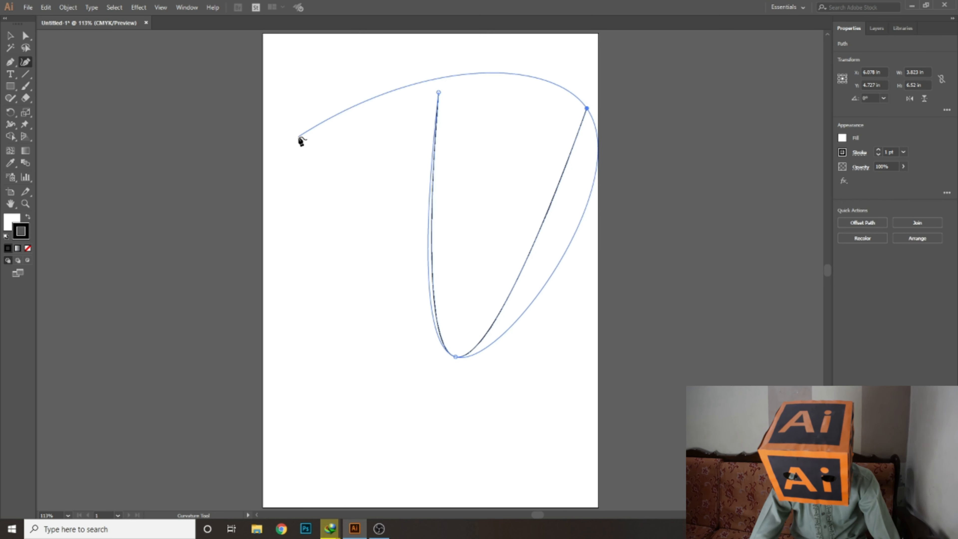
pyautogui.click(410, 62)
pyautogui.click(303, 261)
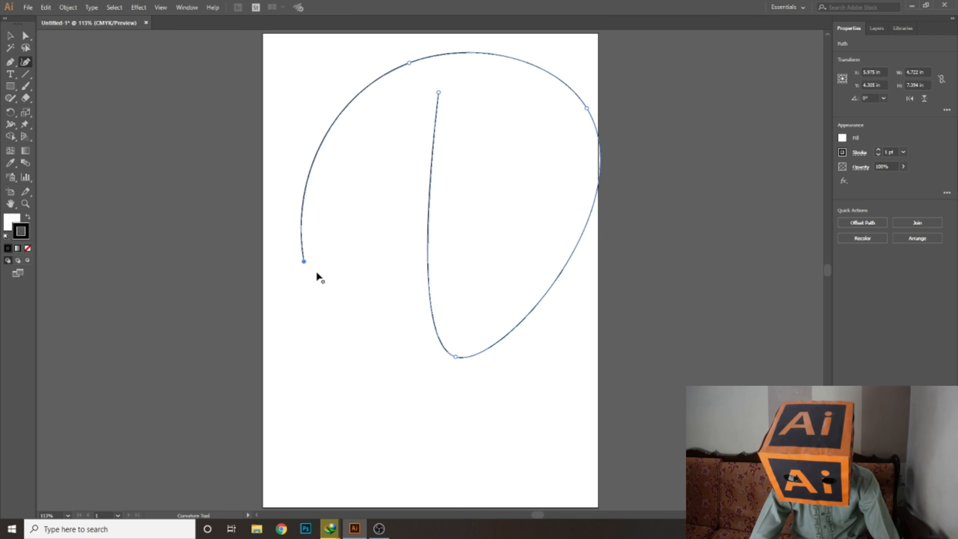
pyautogui.click(494, 289)
pyautogui.click(517, 137)
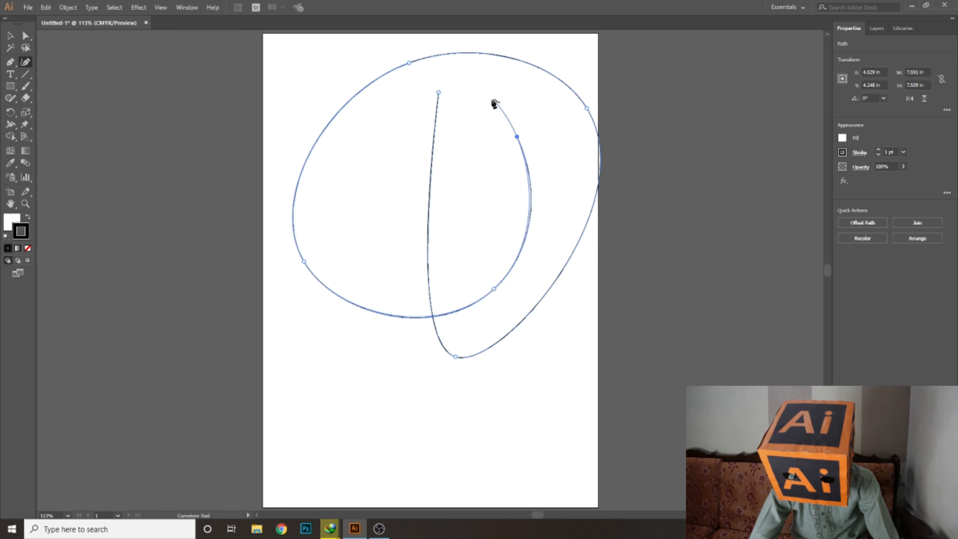
pyautogui.click(438, 93)
pyautogui.click(439, 94)
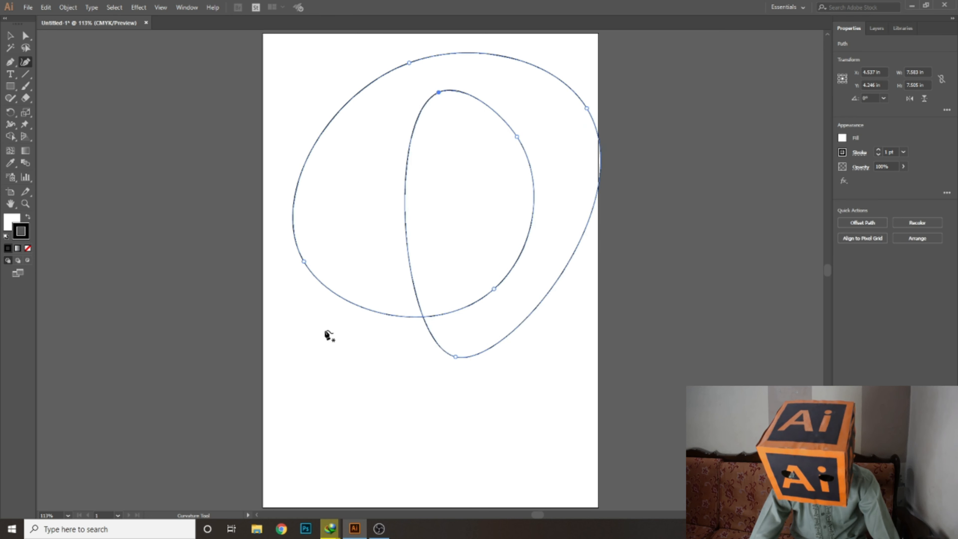
# Step: Fill the looped shape with a light pink, and delete the shape from the artboard
pyautogui.press('v')
pyautogui.click(11, 228)
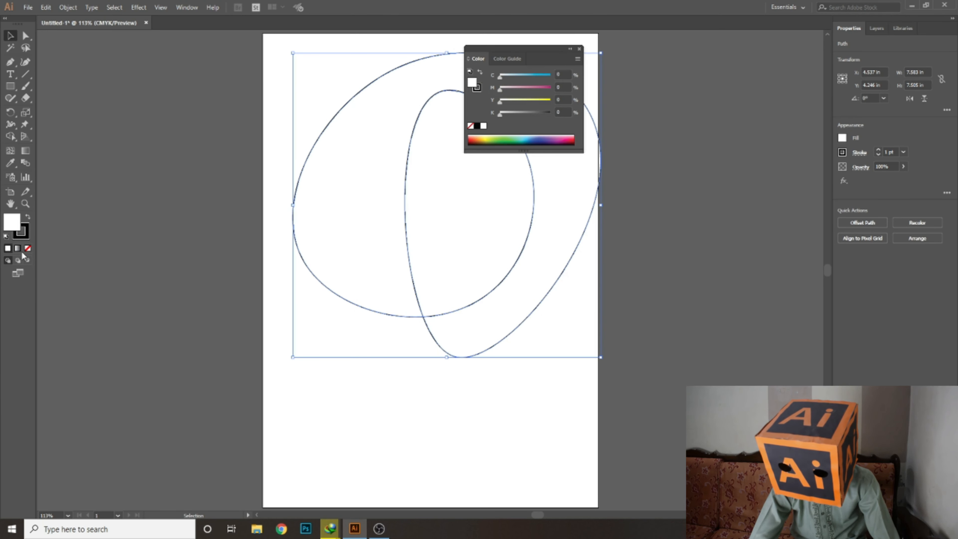
pyautogui.doubleClick(15, 226)
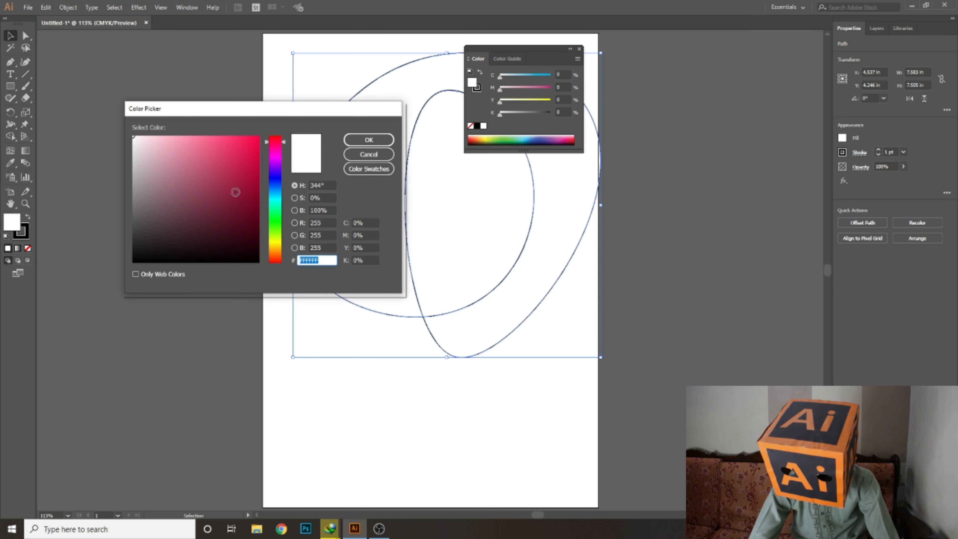
pyautogui.click(178, 145)
pyautogui.press('Return')
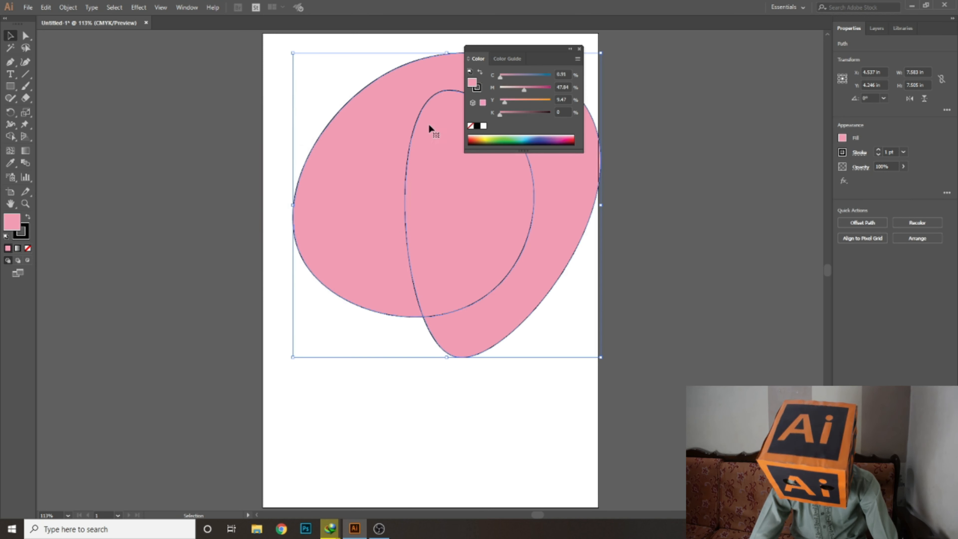
pyautogui.click(579, 49)
pyautogui.press('Delete')
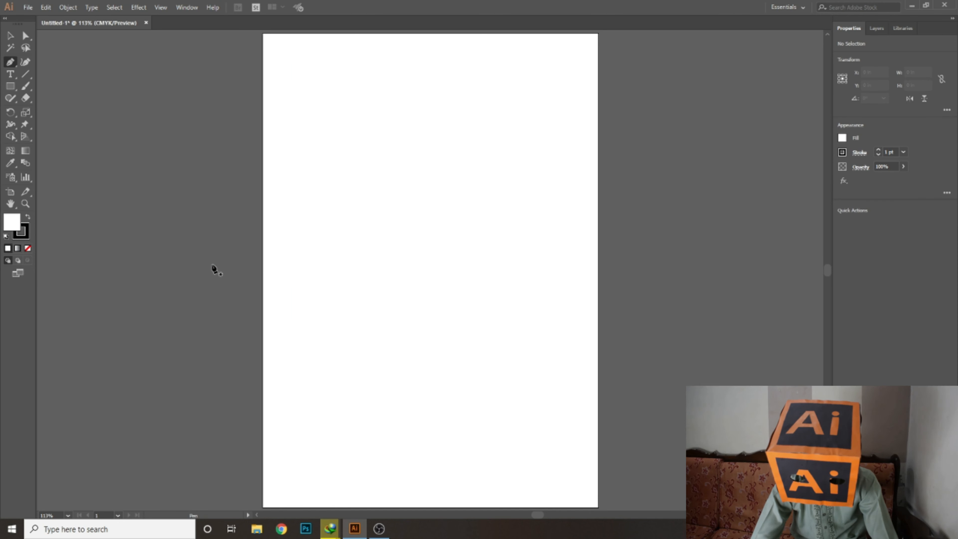
# Step: Draw a closed, pointed leaf outline about 2.1 by 3.4 in with the Pen tool, using one curve on each side
pyautogui.click(439, 155)
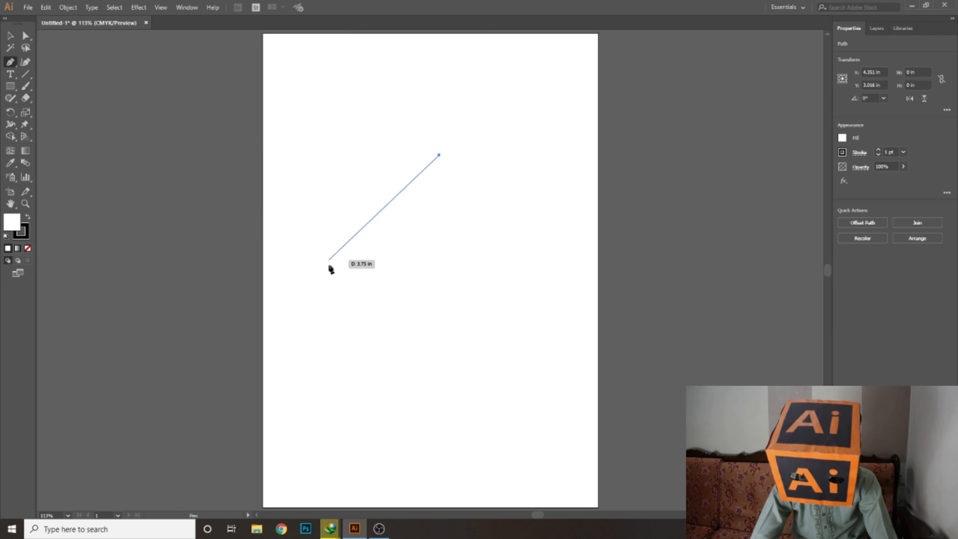
pyautogui.moveTo(364, 291)
pyautogui.mouseDown()
pyautogui.moveTo(396, 373)
pyautogui.moveTo(385, 418)
pyautogui.moveTo(376, 365)
pyautogui.moveTo(398, 337)
pyautogui.moveTo(415, 371)
pyautogui.moveTo(434, 370)
pyautogui.moveTo(405, 358)
pyautogui.mouseUp()
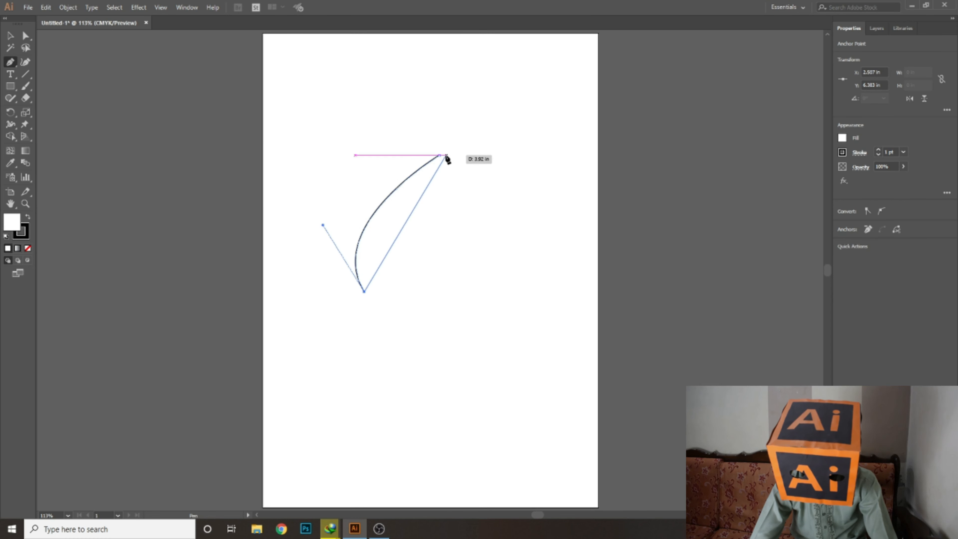
pyautogui.moveTo(439, 155); pyautogui.dragTo(439, 135)
pyautogui.scroll(-3, 413, 253)
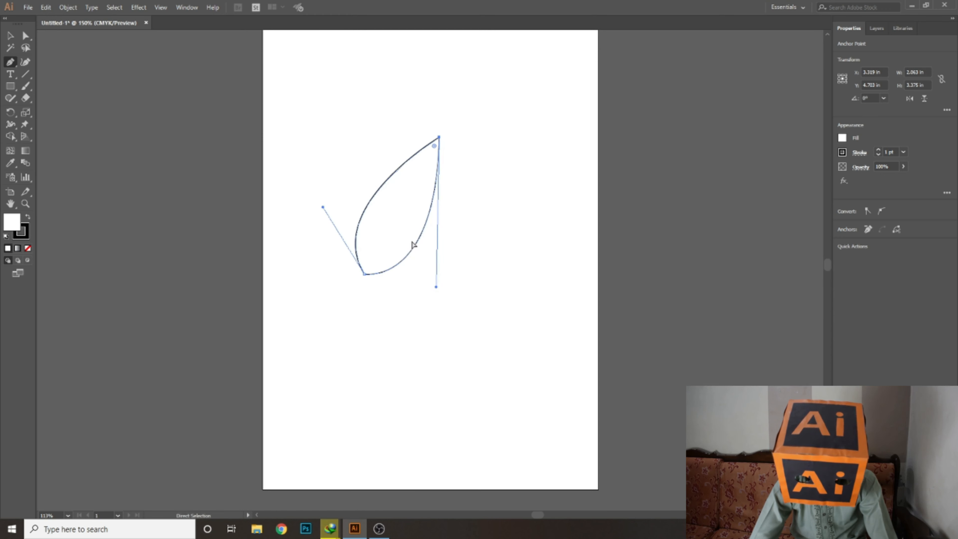
# Step: Examine the corner anchor points at the leaf's base and tip up close
pyautogui.hotkey('ctrl', '+')
pyautogui.scroll(-4, 418, 276)
pyautogui.hotkey('ctrl', '+')
pyautogui.hotkey('ctrl', '+')
pyautogui.scroll(-8, 316, 328)
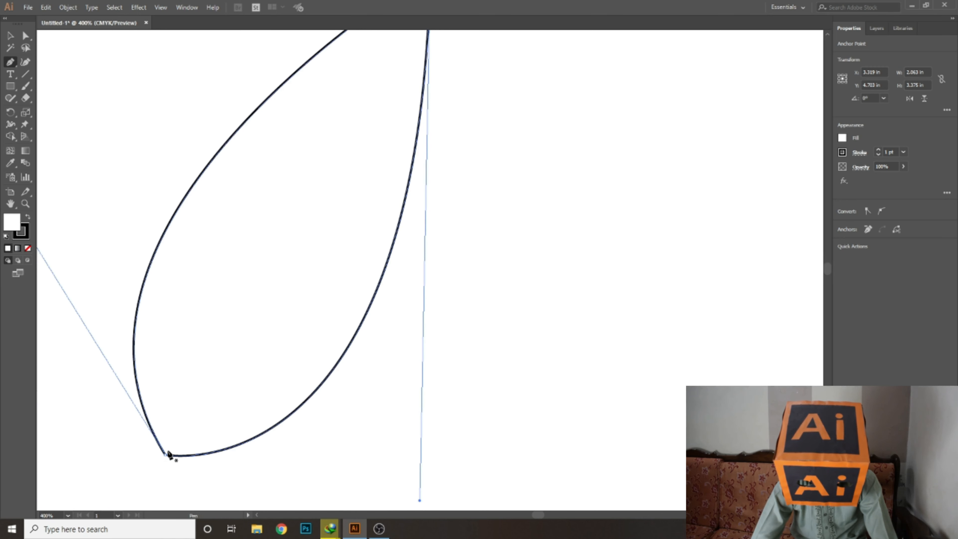
pyautogui.hotkey('ctrl', '+')
pyautogui.hotkey('ctrl', '+')
pyautogui.hotkey('ctrl', '+')
pyautogui.scroll(-3, 276, 271)
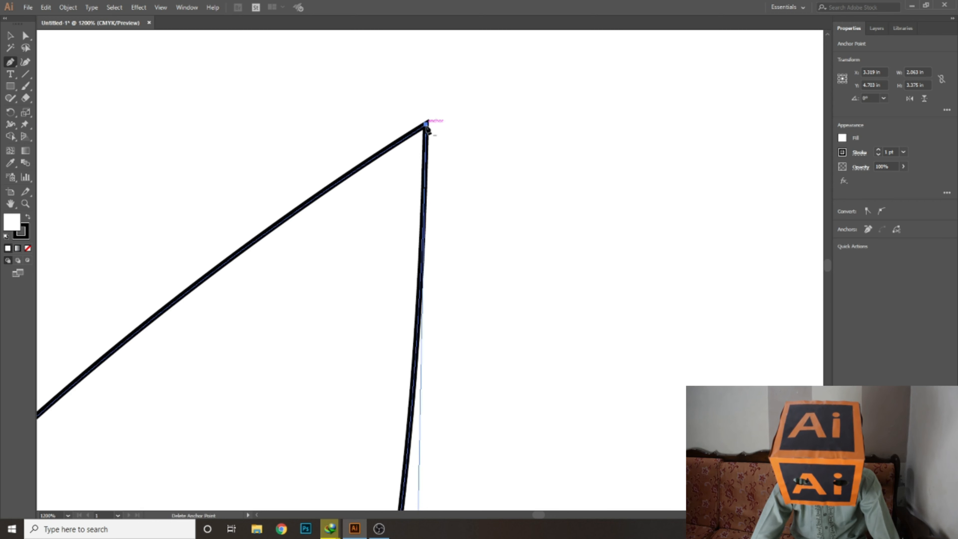
pyautogui.hotkey('ctrl', '-')
pyautogui.hotkey('ctrl', '-')
pyautogui.hotkey('ctrl', '-')
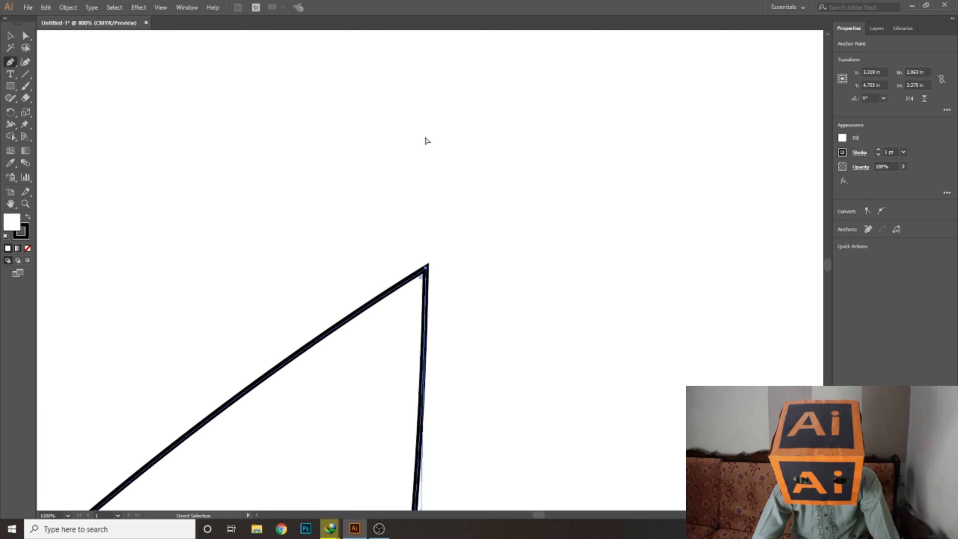
pyautogui.scroll(-3, 432, 252)
pyautogui.scroll(-2, 433, 256)
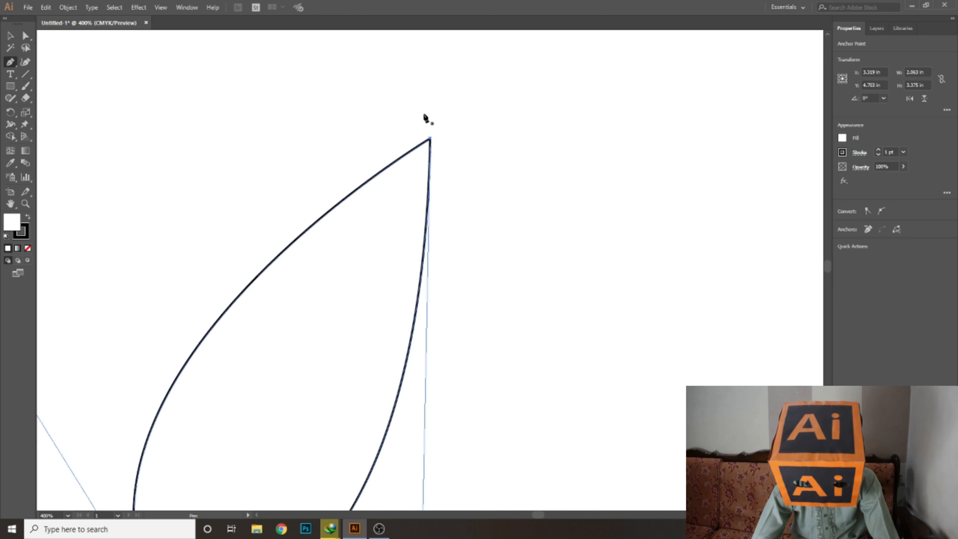
# Step: Remove the anchor point at the leaf's tip, and undo the removal
pyautogui.click(430, 139)
pyautogui.scroll(-10, 363, 261)
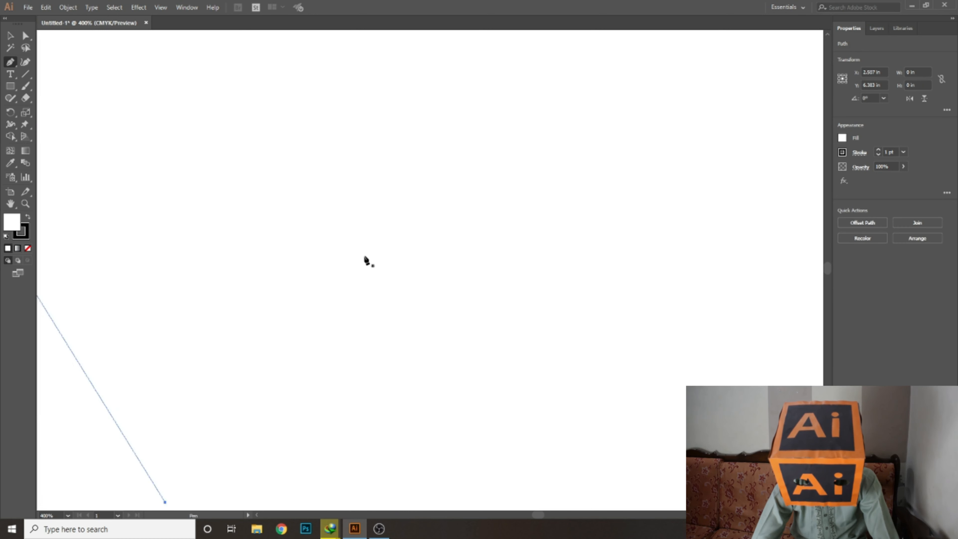
pyautogui.hotkey('ctrl', '-')
pyautogui.hotkey('ctrl', '-')
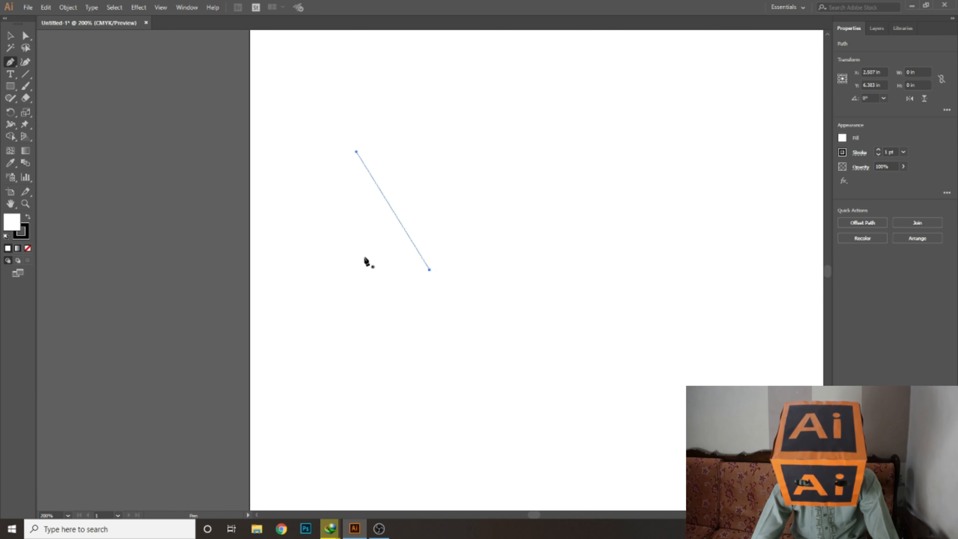
pyautogui.press('super')
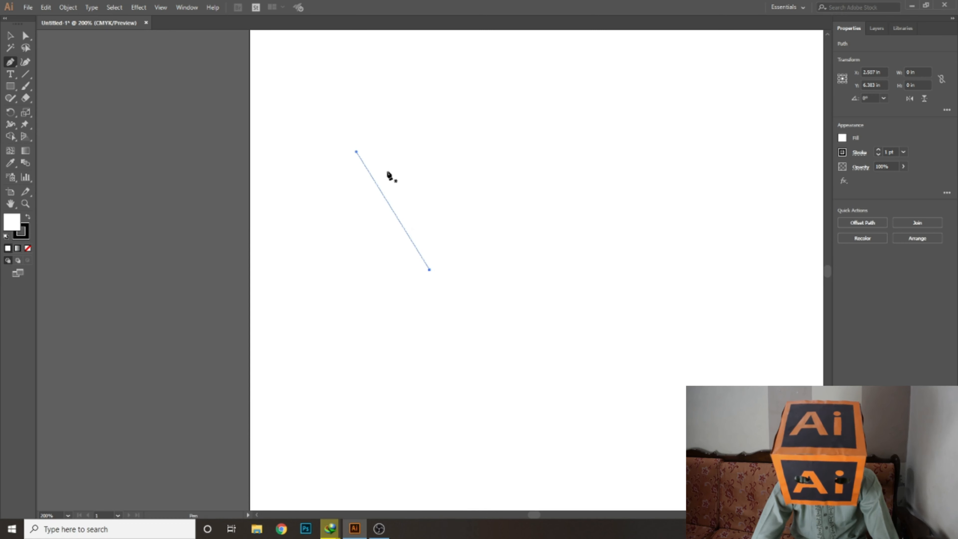
pyautogui.hotkey('ctrl', 'z')
pyautogui.scroll(5, 385, 208)
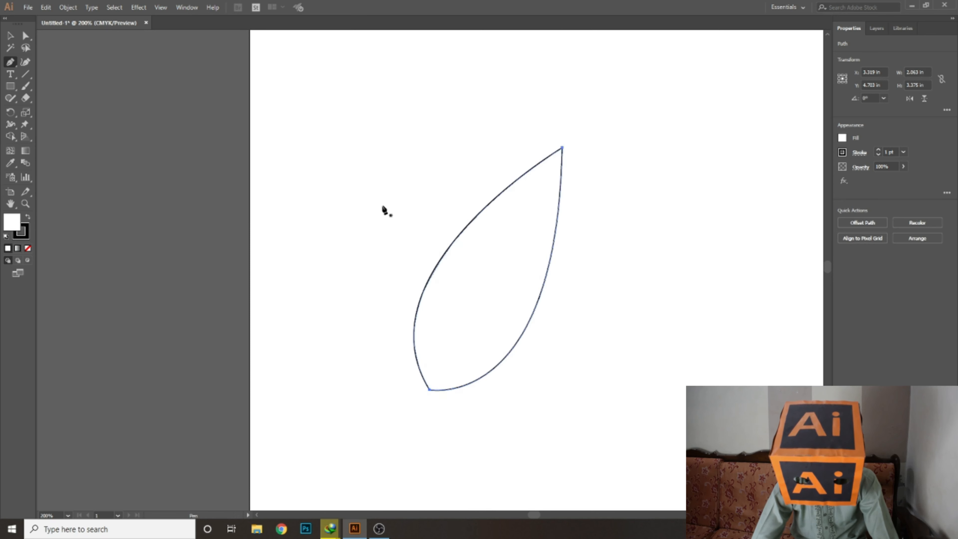
# Step: Deselect the leaf and draw a straight midrib about 2.7 in long from its base anchor toward the tip
pyautogui.moveTo(457, 246); pyautogui.dragTo(347, 191)
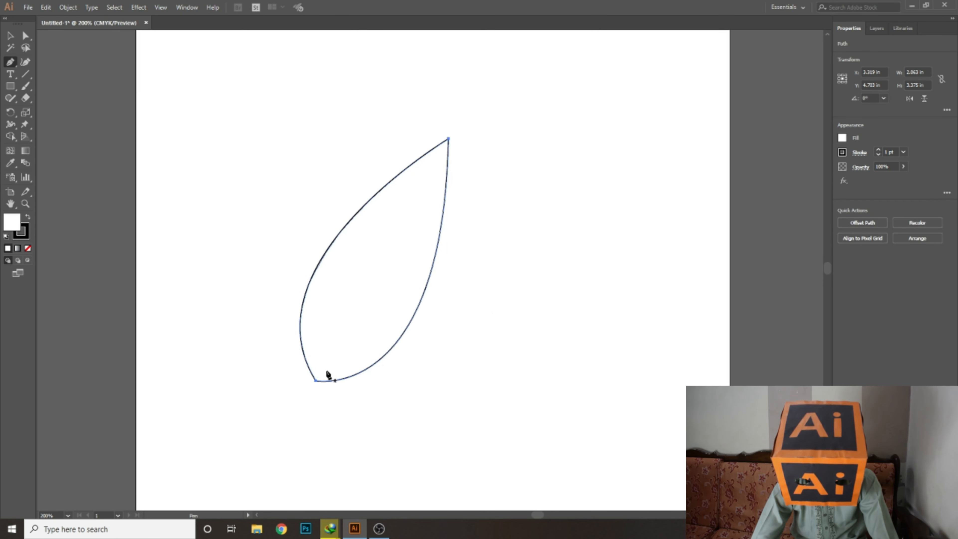
pyautogui.click(12, 38)
pyautogui.click(231, 150)
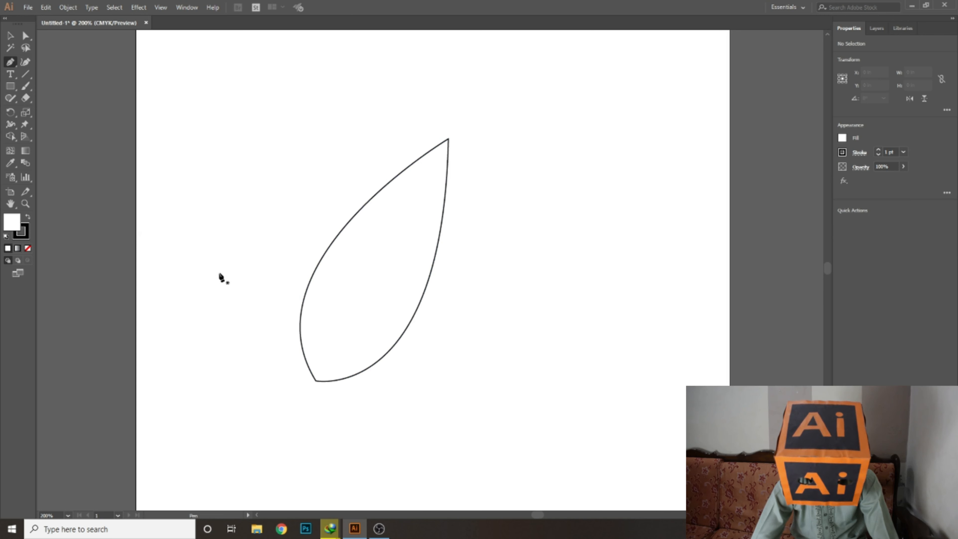
pyautogui.hotkey('ctrl', '+')
pyautogui.hotkey('ctrl', '+')
pyautogui.scroll(-5, 291, 380)
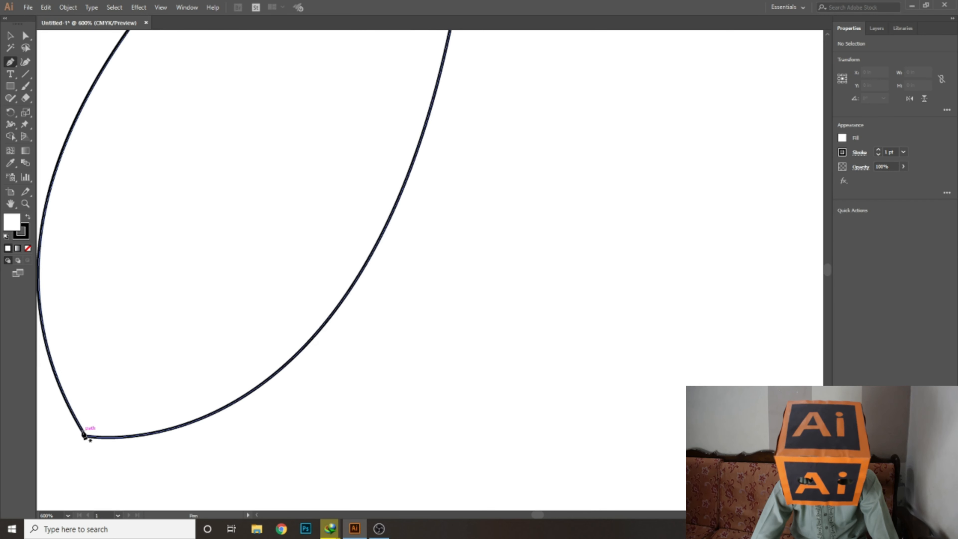
pyautogui.click(87, 437)
pyautogui.scroll(5, 182, 273)
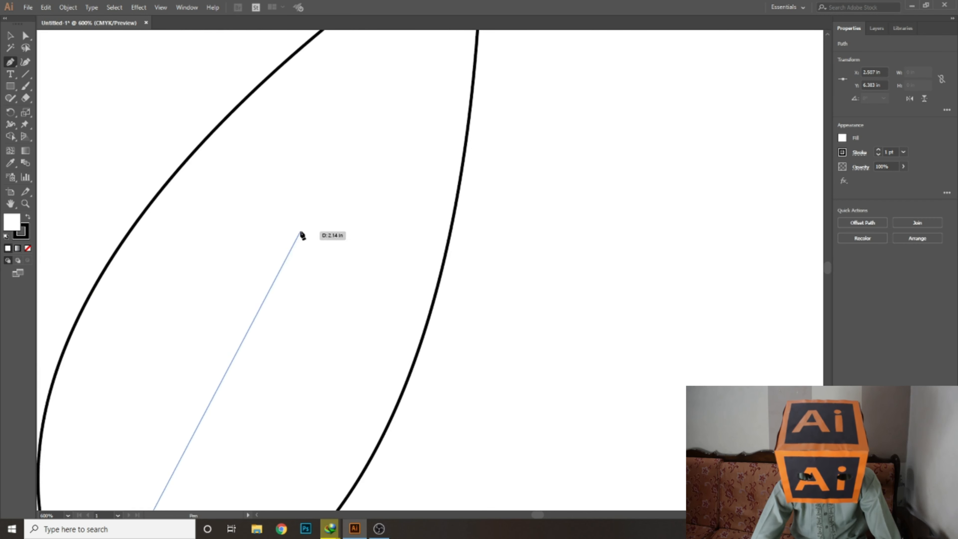
pyautogui.press('ctrl')
pyautogui.scroll(6, 398, 211)
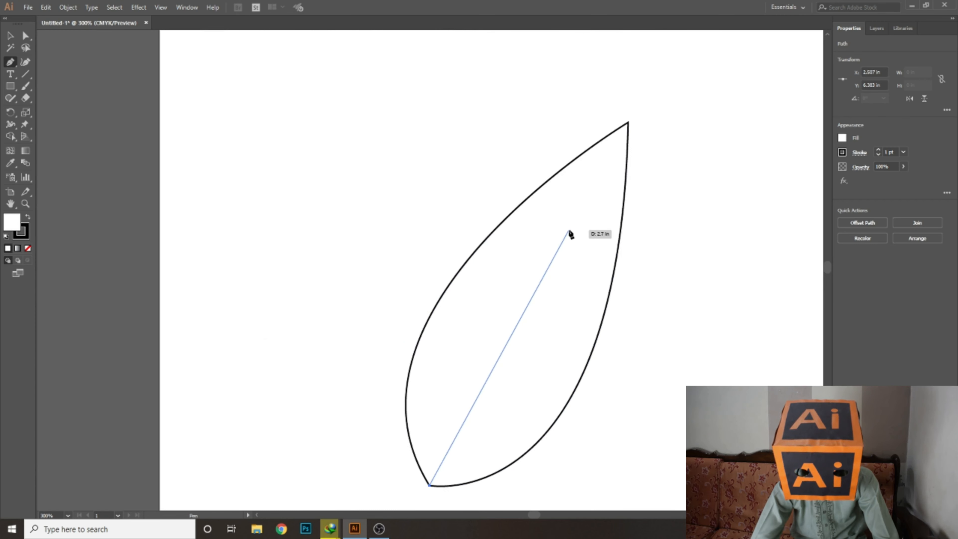
pyautogui.click(572, 234)
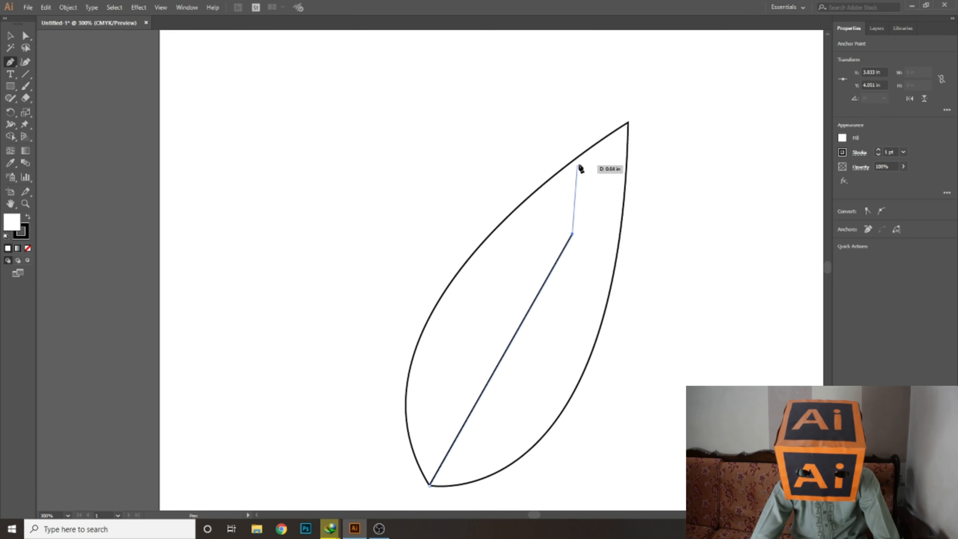
pyautogui.press('Escape')
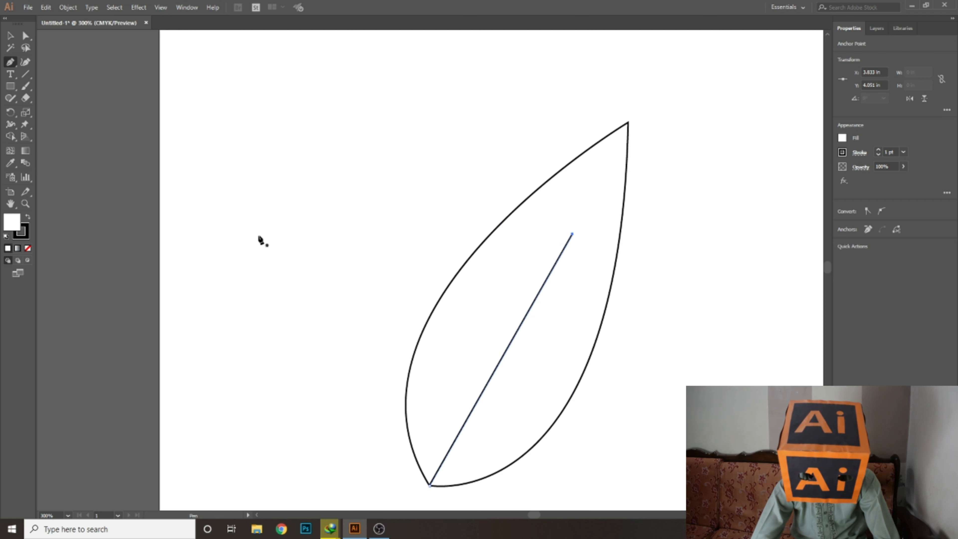
pyautogui.press('v')
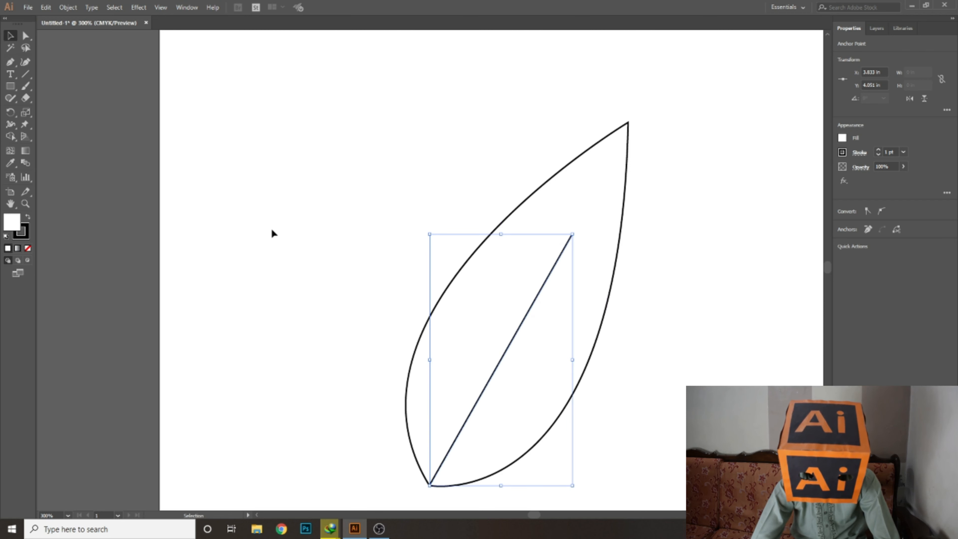
pyautogui.click(272, 230)
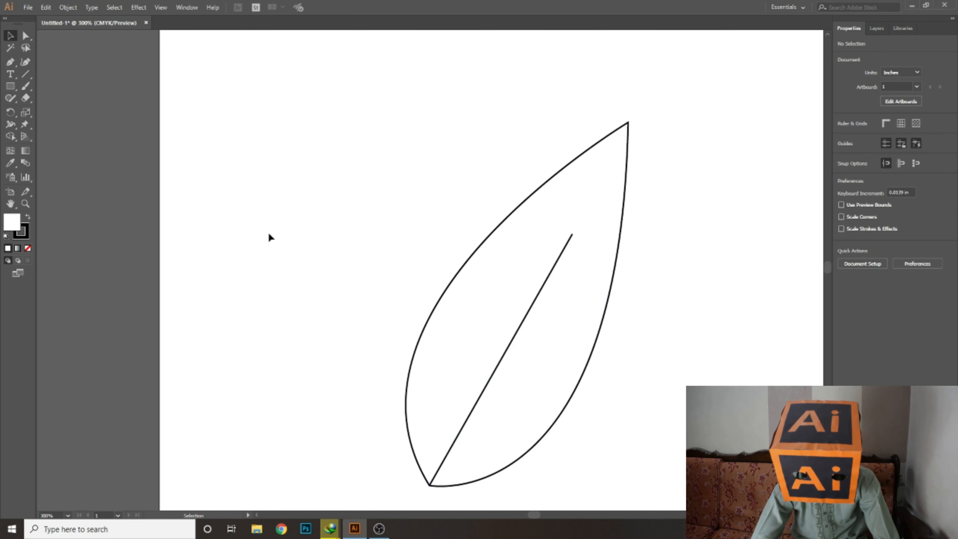
# Step: Draw an open V-shaped vein across the lower midrib, with segments about 0.3 and 0.35 in long meeting on the midrib
pyautogui.press('p')
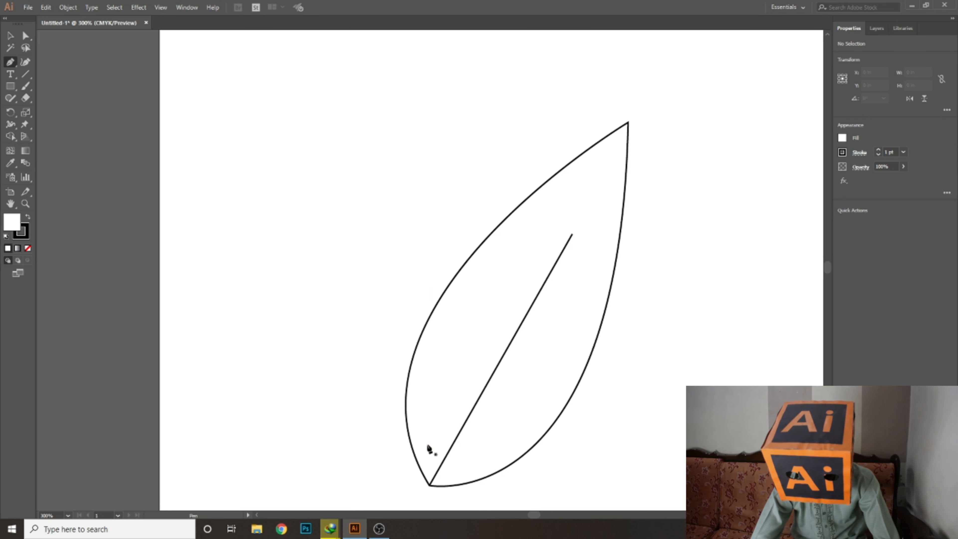
pyautogui.moveTo(429, 433); pyautogui.dragTo(443, 467)
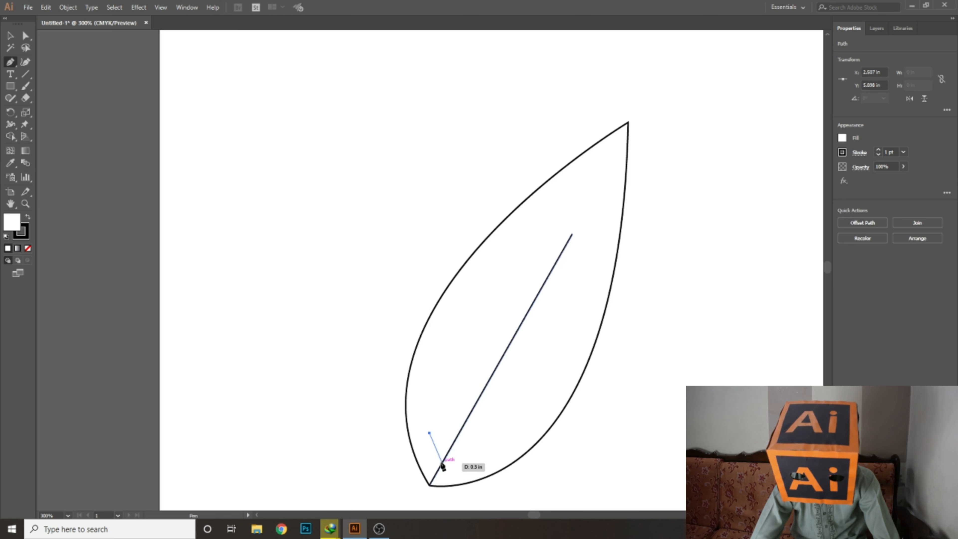
pyautogui.click(442, 462)
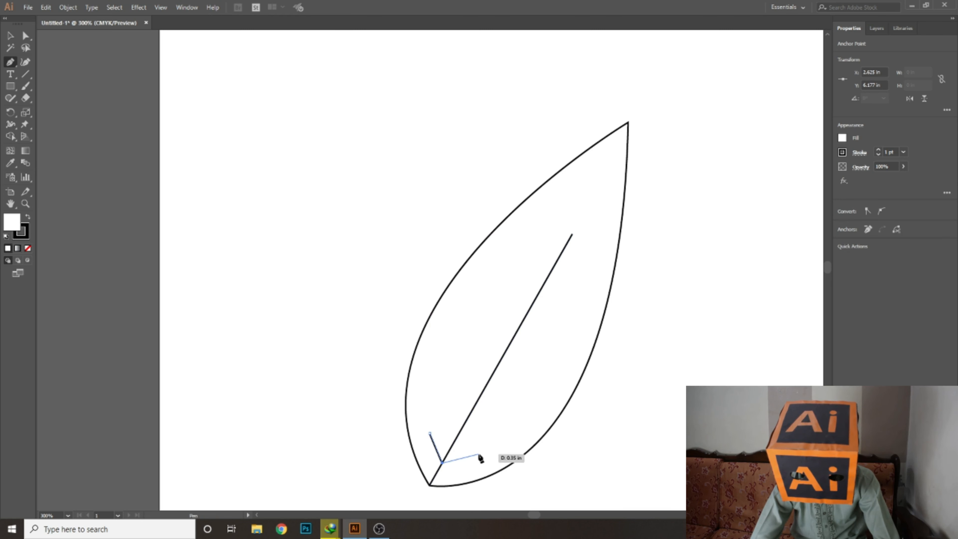
pyautogui.click(478, 453)
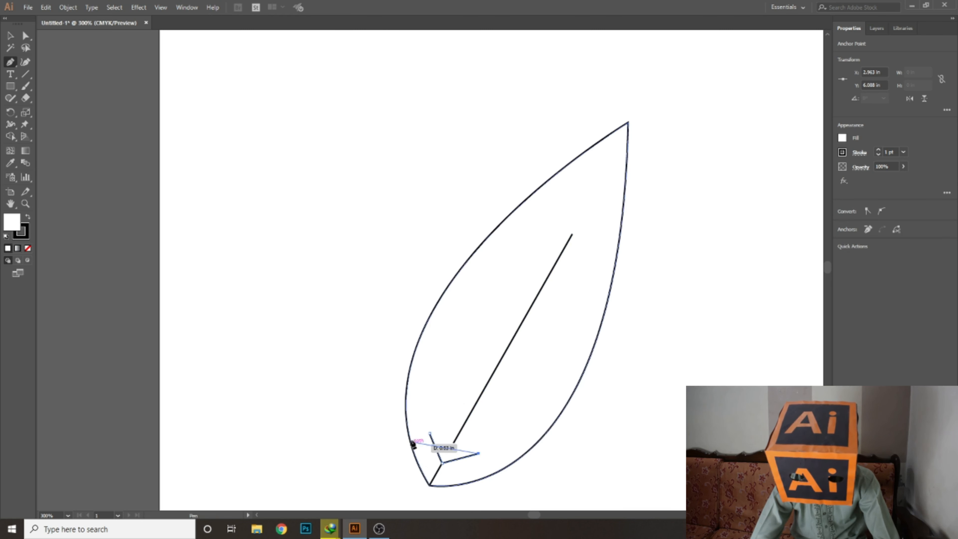
pyautogui.press('Escape')
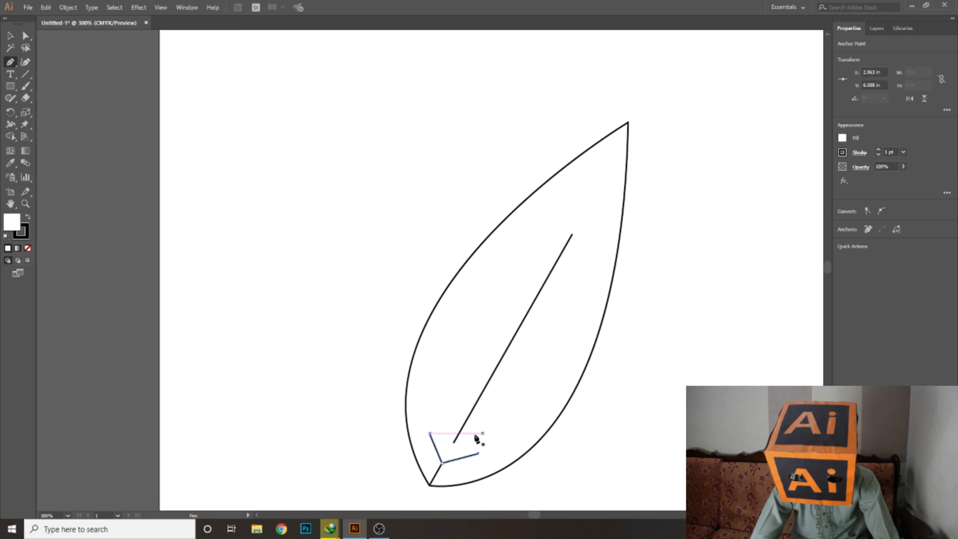
pyautogui.press('v')
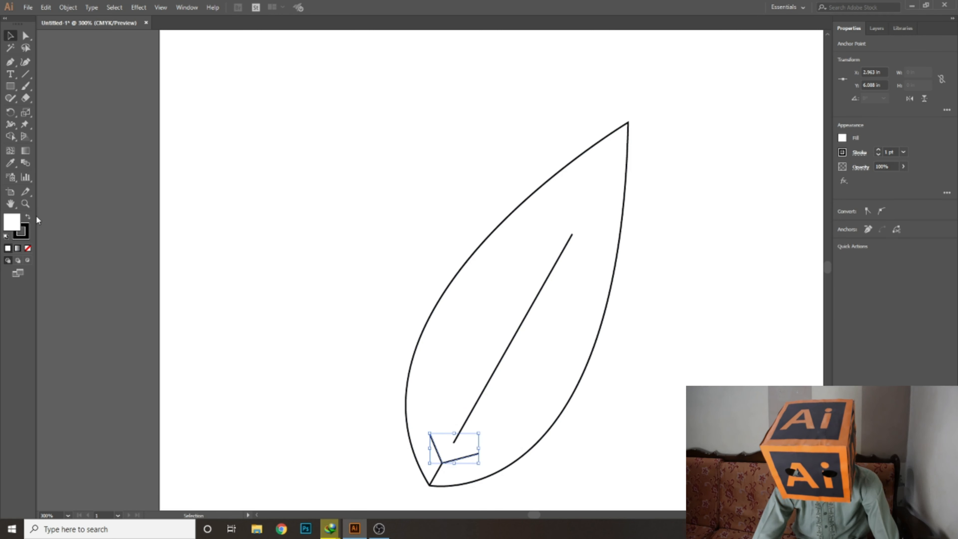
# Step: Set the V-shaped vein path's fill to None with the default black stroke
pyautogui.click(28, 235)
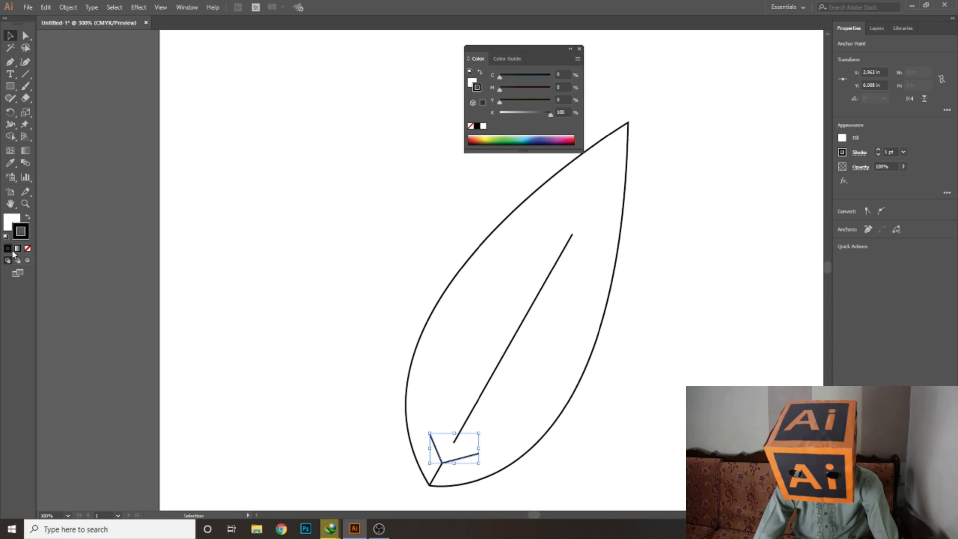
pyautogui.click(28, 248)
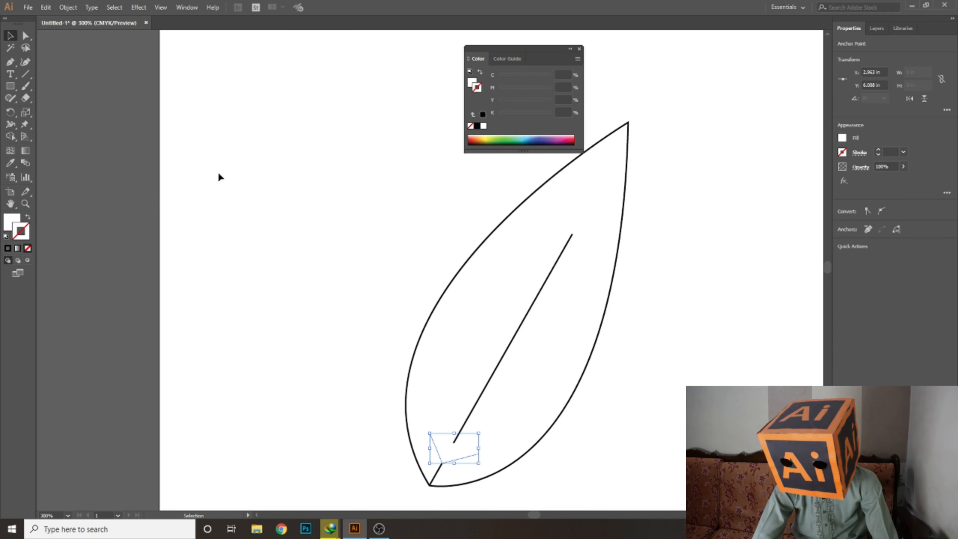
pyautogui.click(6, 236)
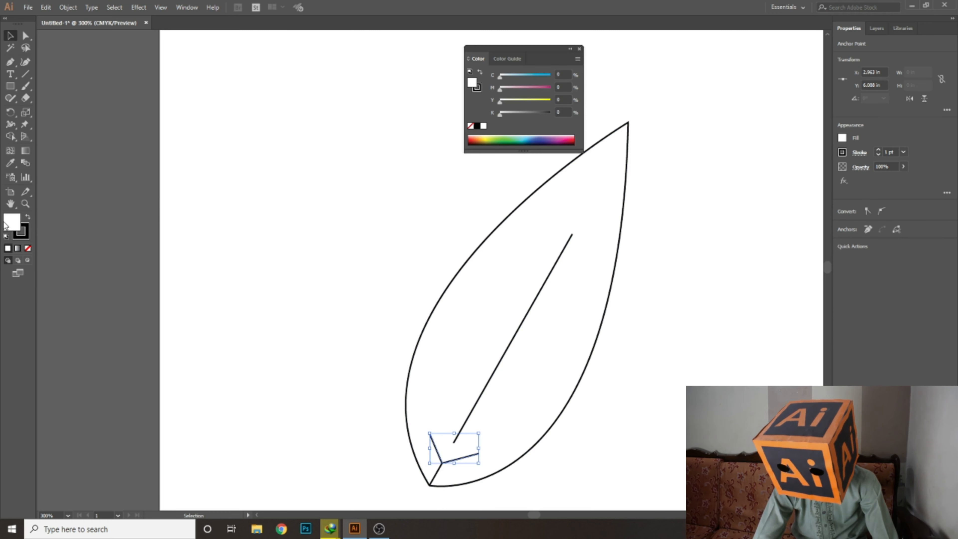
pyautogui.click(28, 248)
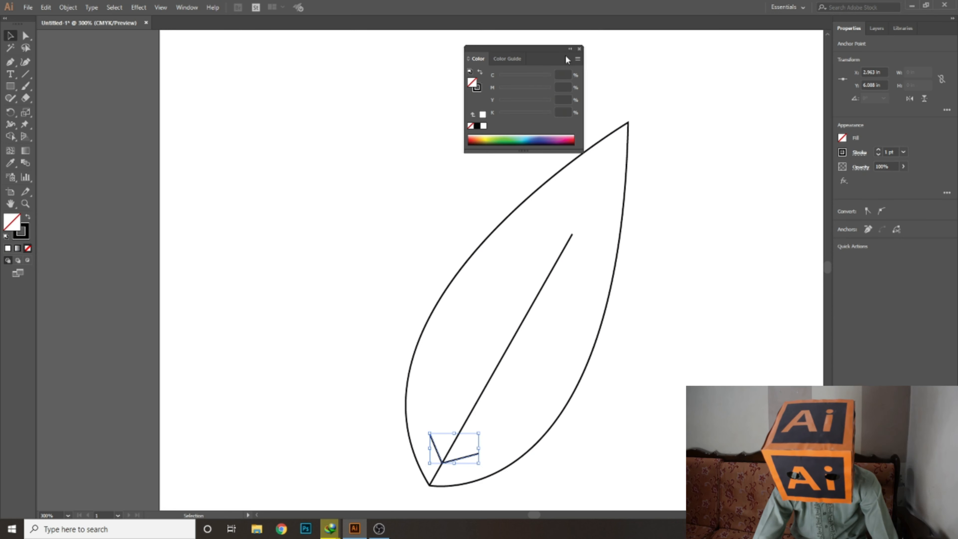
pyautogui.click(580, 49)
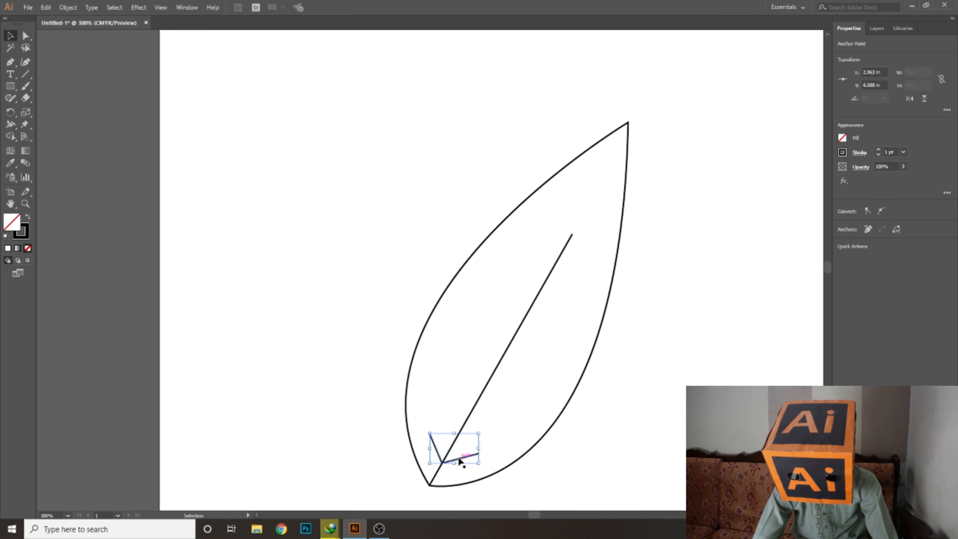
# Step: Copy the V-shaped vein up along the midrib and repeat the copy three times at the same spacing
pyautogui.moveTo(463, 460); pyautogui.dragTo(487, 415)
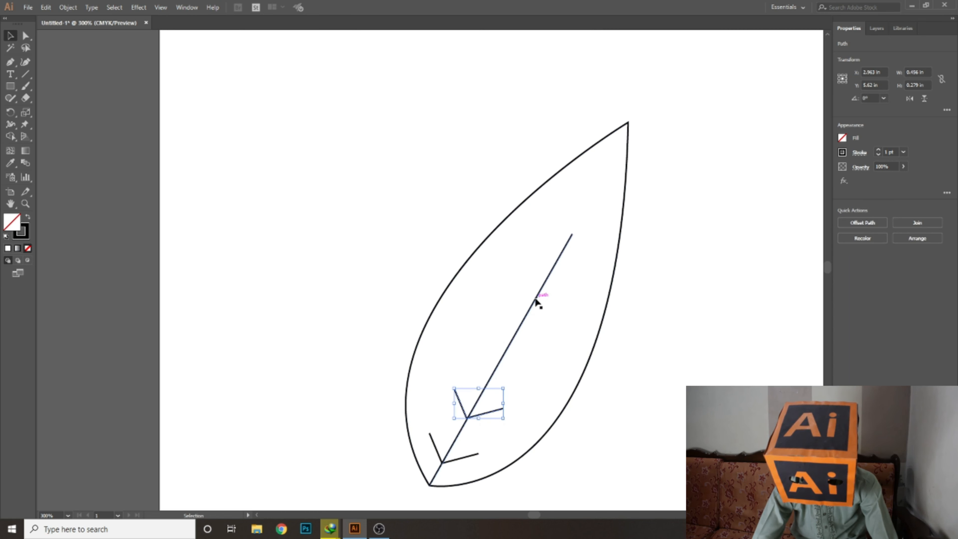
pyautogui.hotkey('ctrl', 'd')
pyautogui.hotkey('ctrl', 'd')
pyautogui.hotkey('ctrl', 'd')
pyautogui.click(661, 218)
# Step: Nudge the topmost vein to the left so its corner sits on the midrib
pyautogui.moveTo(562, 280); pyautogui.dragTo(566, 275)
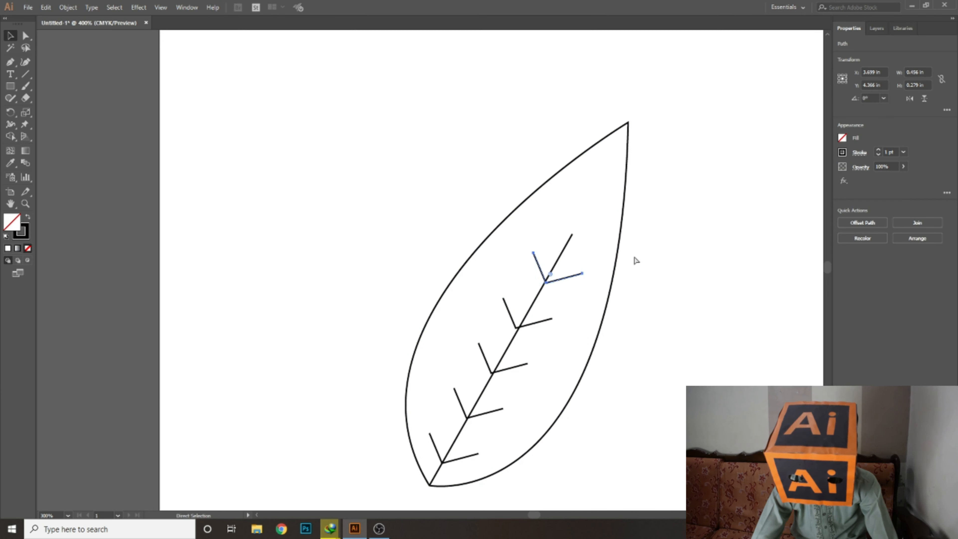
pyautogui.hotkey('ctrl', '=')
pyautogui.hotkey('ctrl', '=')
pyautogui.press('Left')
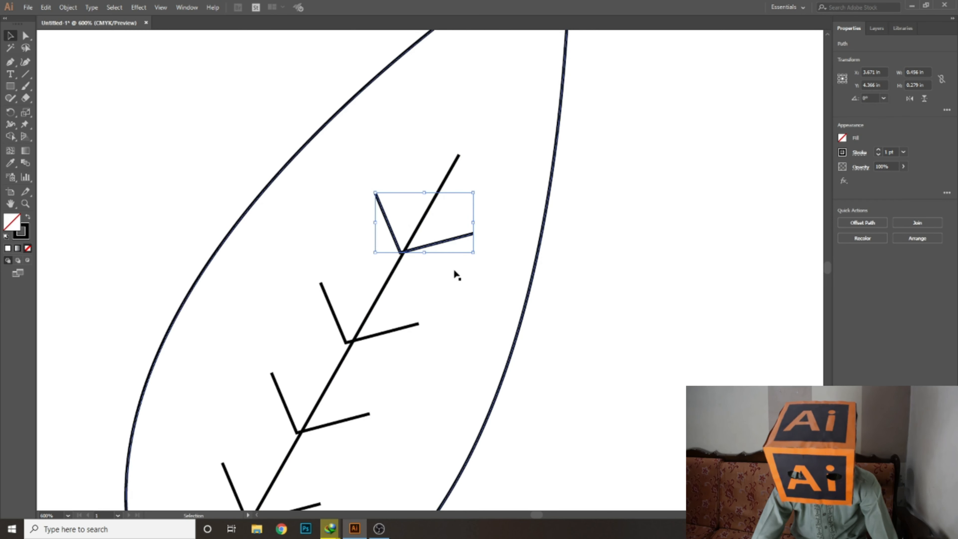
# Step: Nudge the remaining misaligned vein copies sideways until their corners sit on the midrib
pyautogui.scroll(-3, 449, 268)
pyautogui.click(355, 291)
pyautogui.click(396, 282)
pyautogui.press('Right')
pyautogui.scroll(-4, 380, 314)
pyautogui.hotkey('ctrl', 'd')
pyautogui.scroll(-3, 370, 321)
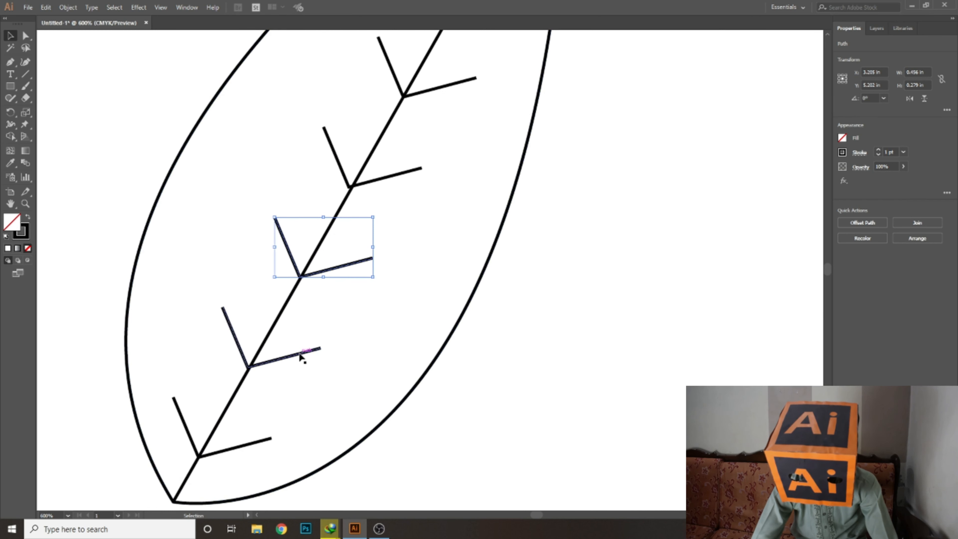
pyautogui.click(359, 368)
pyautogui.click(384, 182)
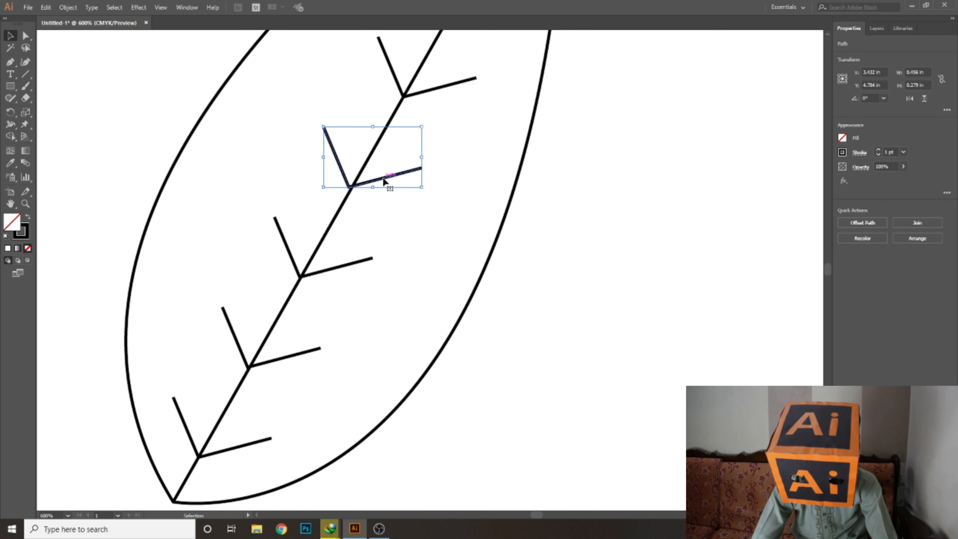
pyautogui.press('Right')
pyautogui.click(580, 245)
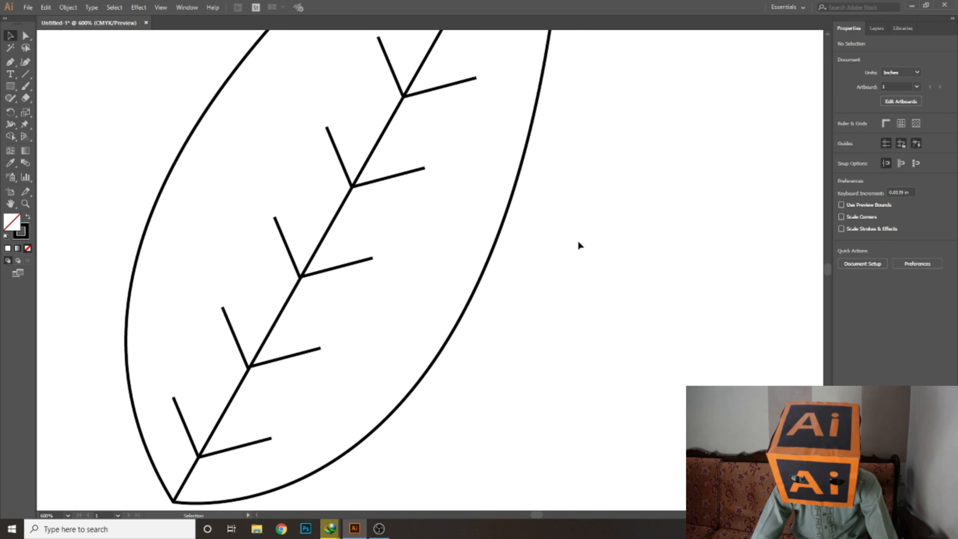
# Step: Fill the leaf outline with bright green 91FF1D and deselect it
pyautogui.hotkey('ctrl', '-')
pyautogui.hotkey('ctrl', '-')
pyautogui.scroll(5, 479, 254)
pyautogui.moveTo(233, 166); pyautogui.dragTo(366, 282)
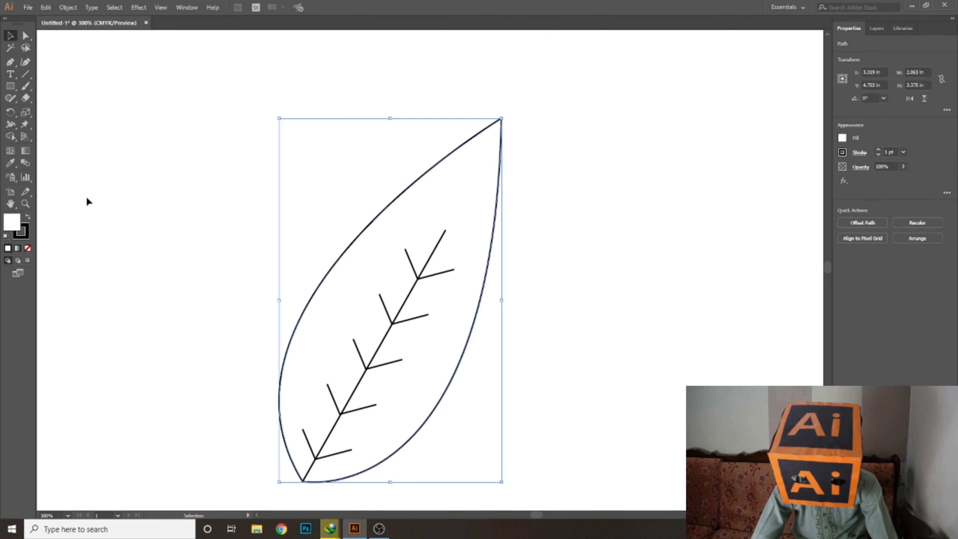
pyautogui.doubleClick(13, 227)
pyautogui.moveTo(277, 245)
pyautogui.mouseDown()
pyautogui.moveTo(277, 223)
pyautogui.moveTo(279, 236)
pyautogui.mouseUp()
pyautogui.moveTo(209, 148); pyautogui.dragTo(248, 132)
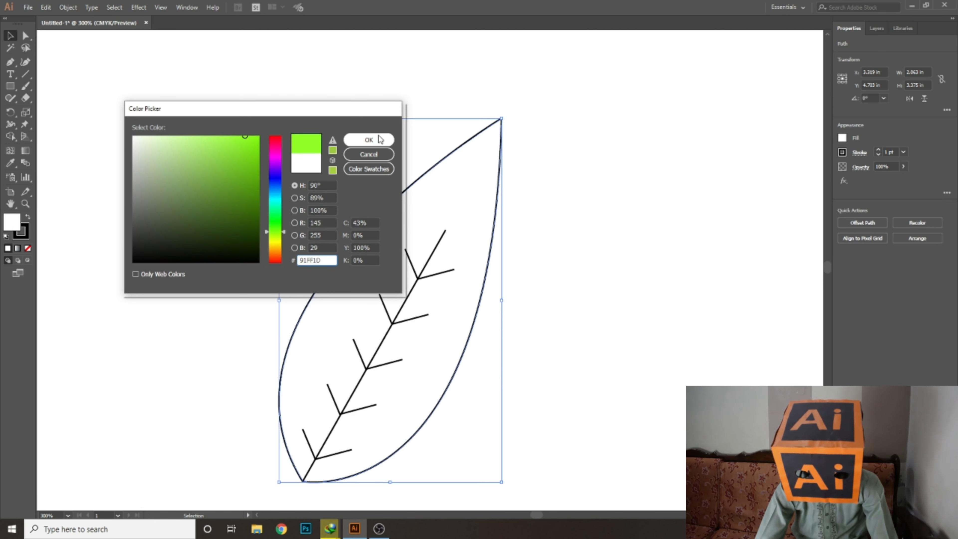
pyautogui.click(367, 139)
pyautogui.click(264, 286)
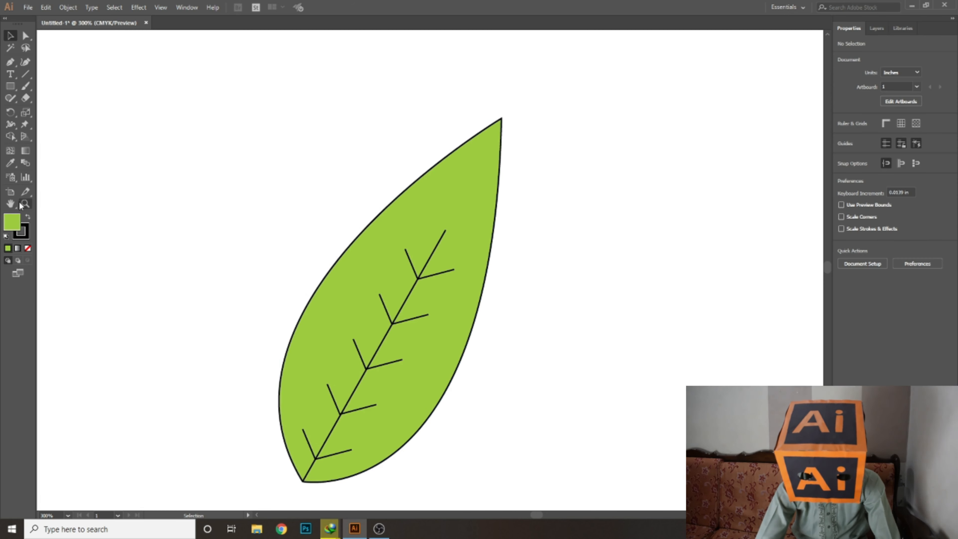
# Step: Try to change the green fill to 89FF00 with no object selected
pyautogui.doubleClick(13, 224)
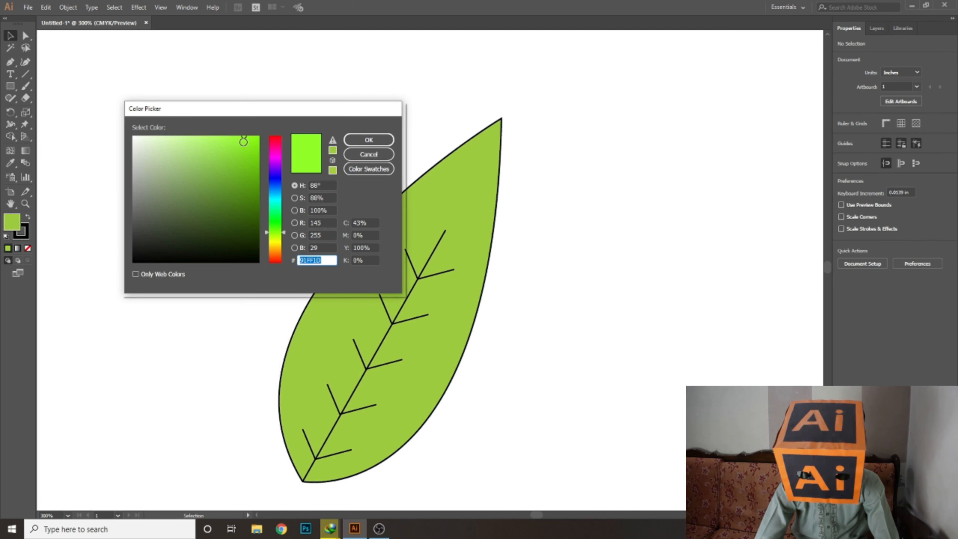
pyautogui.moveTo(243, 141); pyautogui.dragTo(261, 153)
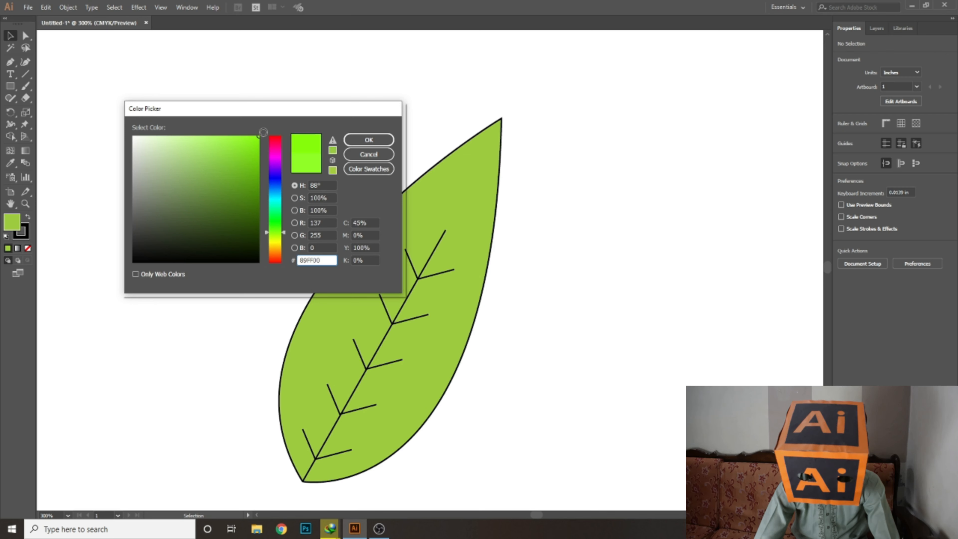
pyautogui.press('Return')
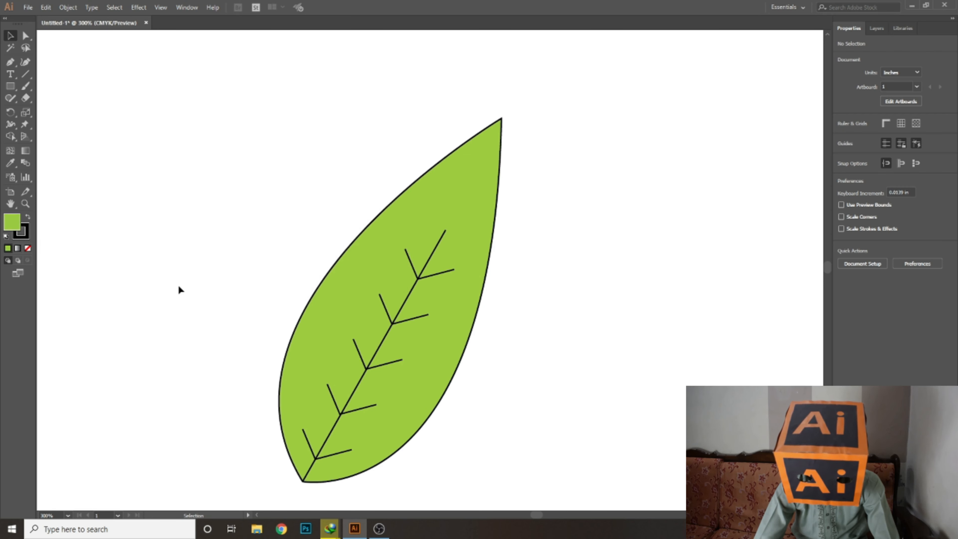
# Step: Move the whole leaf with its midrib and veins up and slightly right on the artboard, and deselect it
pyautogui.hotkey('ctrl', '1')
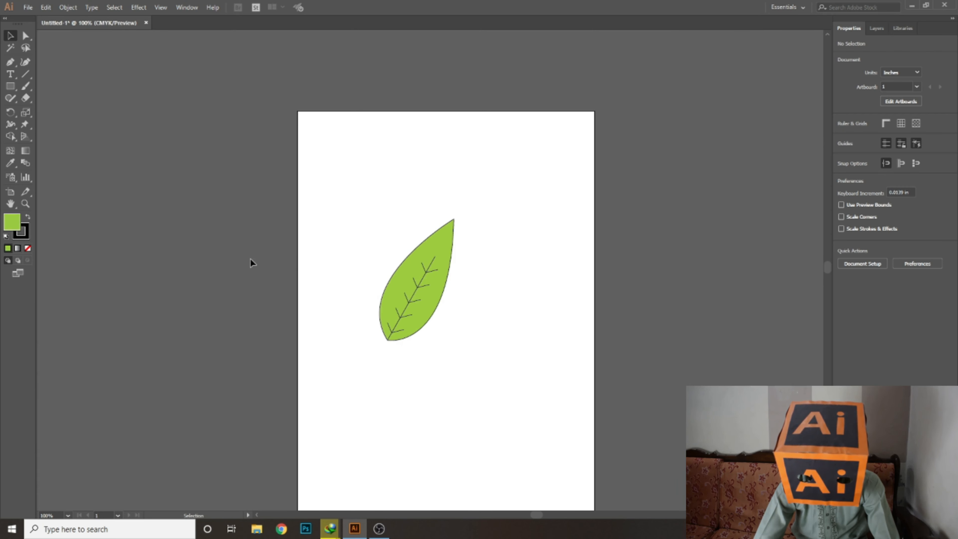
pyautogui.hotkey('ctrl', 'a')
pyautogui.press('v')
pyautogui.moveTo(401, 268); pyautogui.dragTo(412, 237)
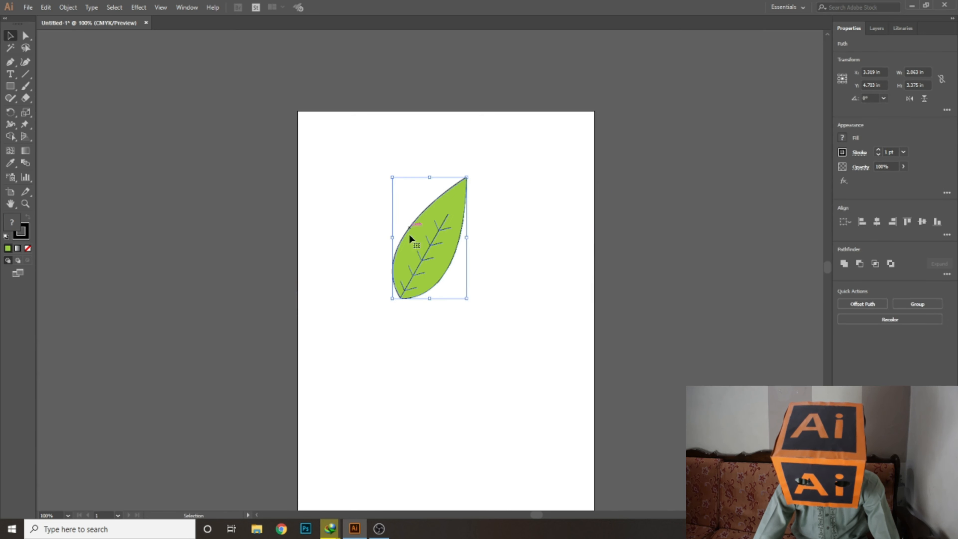
pyautogui.click(488, 303)
# Step: Move the leaf outline alone away from its ungrouped midrib and veins, and undo the move
pyautogui.press('a')
pyautogui.hotkey('ctrl', '+')
pyautogui.hotkey('ctrl', '+')
pyautogui.press('v')
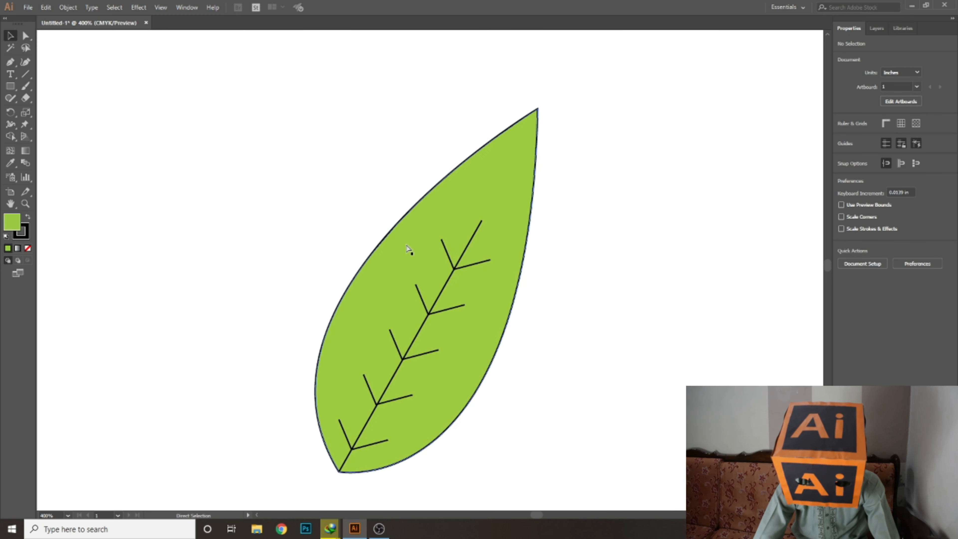
pyautogui.hotkey('ctrl', '+')
pyautogui.moveTo(341, 240); pyautogui.dragTo(119, 267)
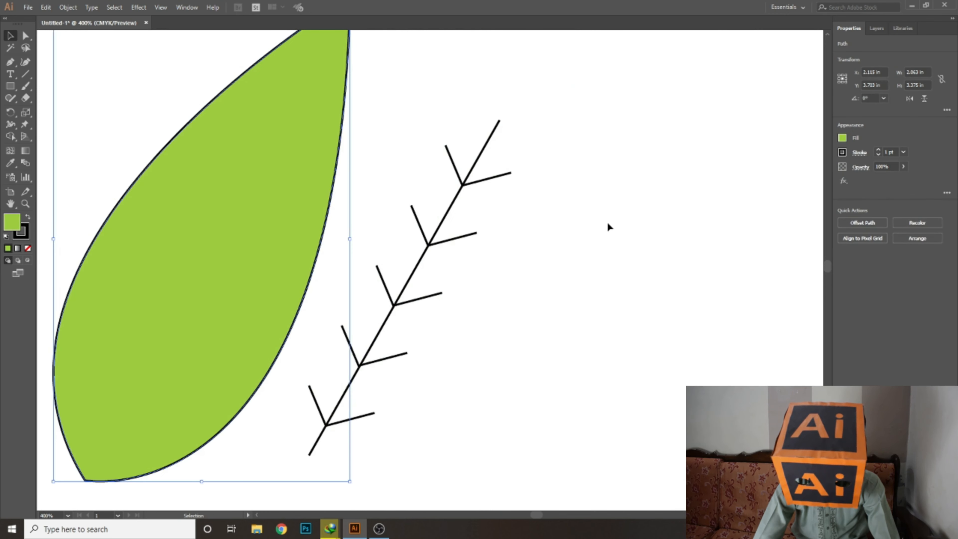
pyautogui.press('a')
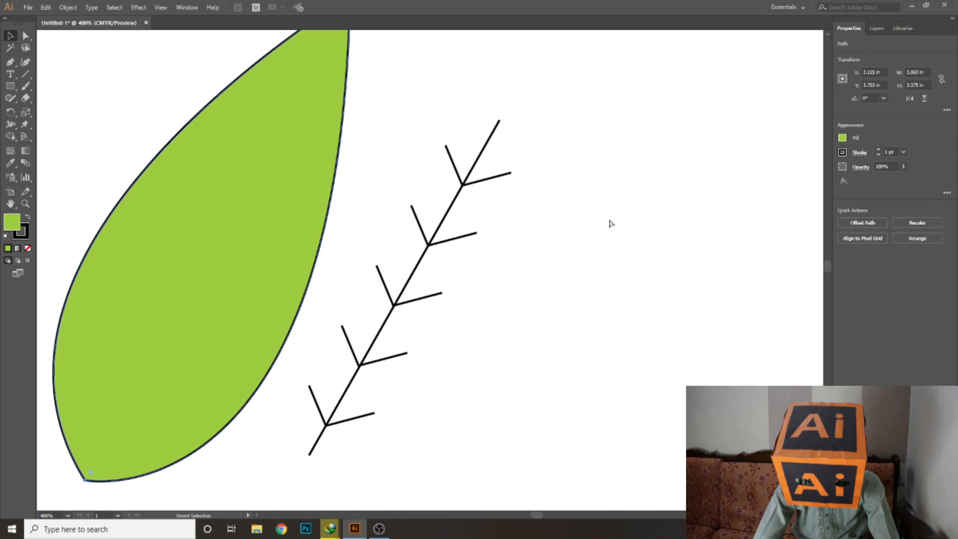
# Step: Select the leaf outline, midrib and veins and group them, and undo the grouping
pyautogui.click(67, 7)
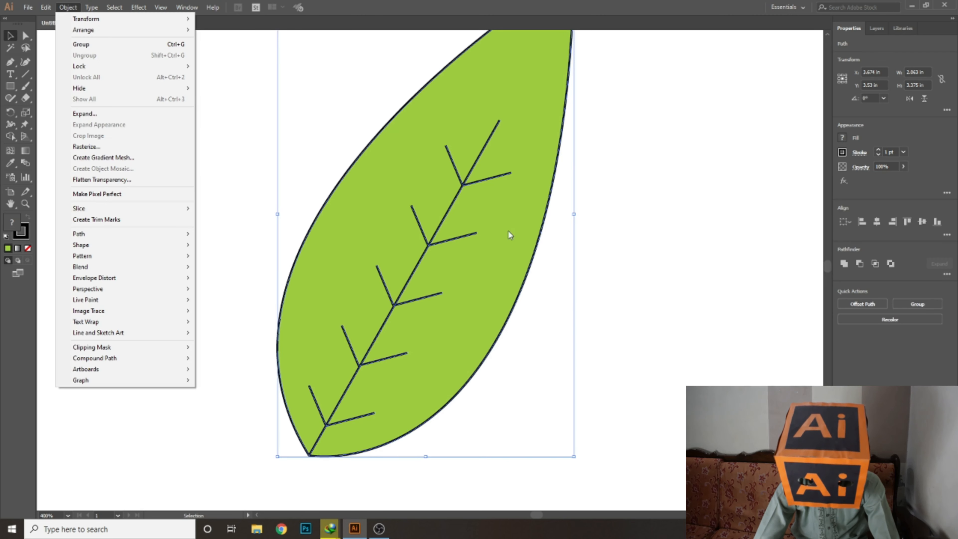
pyautogui.click(303, 117)
pyautogui.moveTo(230, 100); pyautogui.dragTo(603, 454)
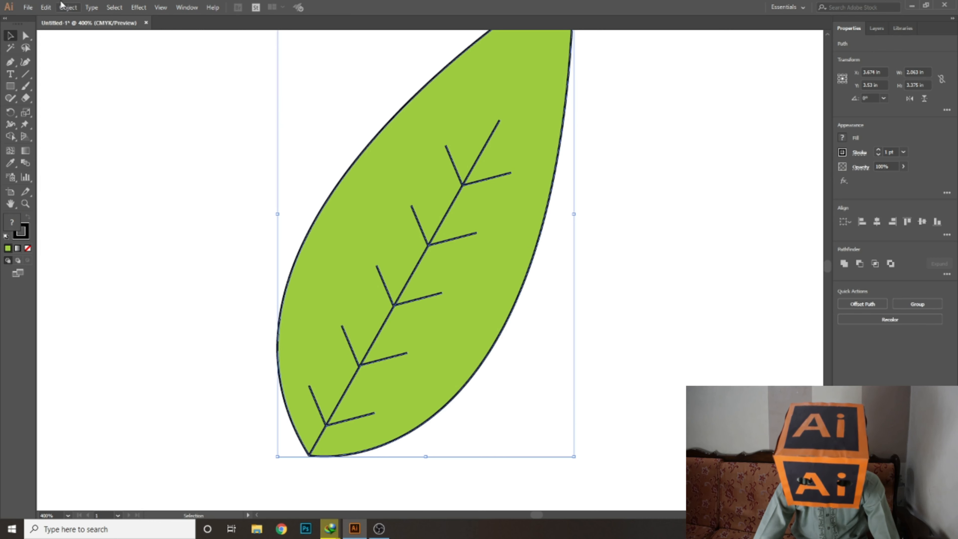
pyautogui.click(67, 8)
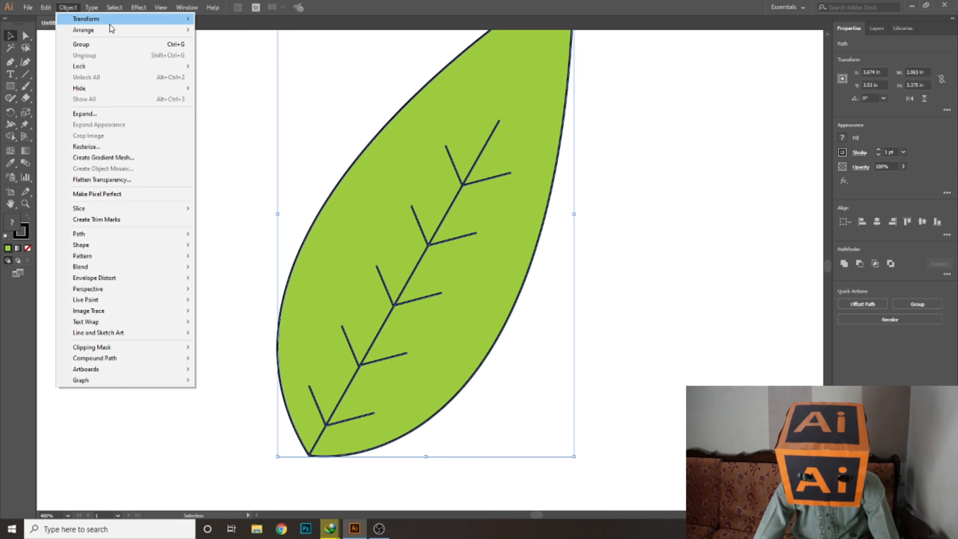
pyautogui.click(127, 50)
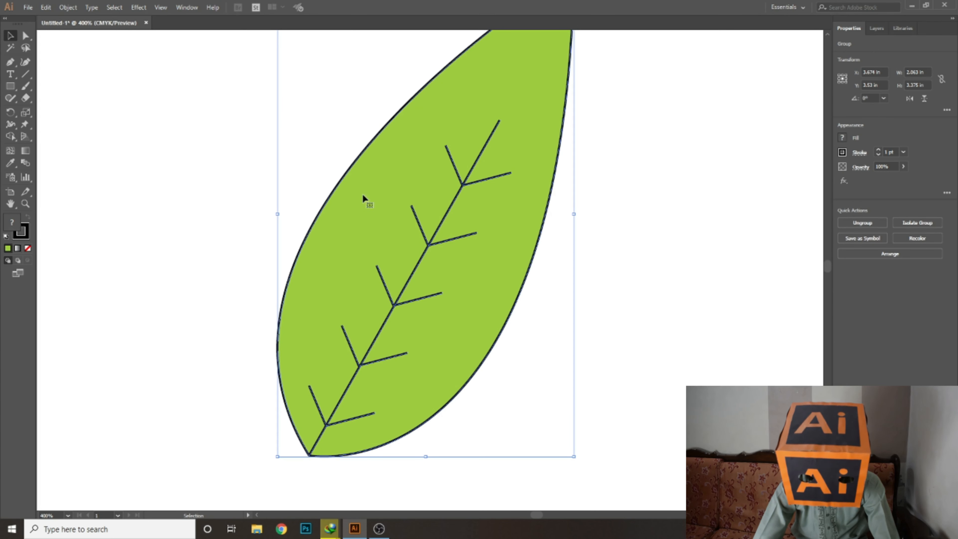
pyautogui.click(184, 179)
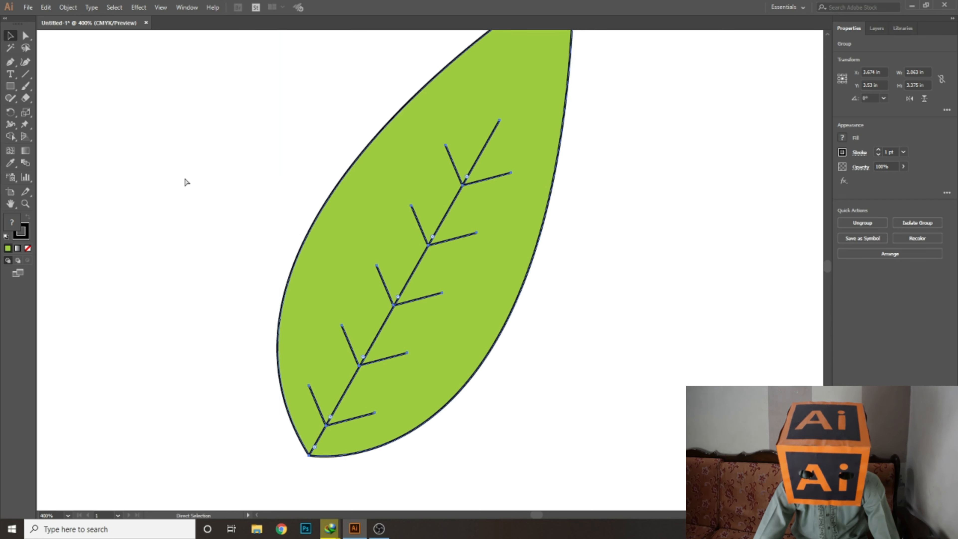
# Step: Group the leaf outline with its midrib and veins, and move the group off the artboard beyond its right edge
pyautogui.moveTo(227, 78); pyautogui.dragTo(629, 438)
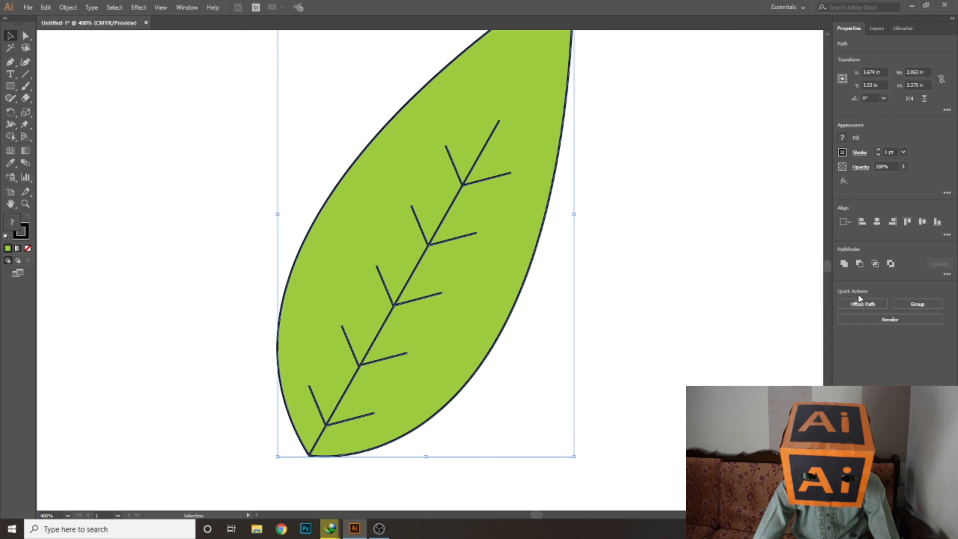
pyautogui.click(917, 304)
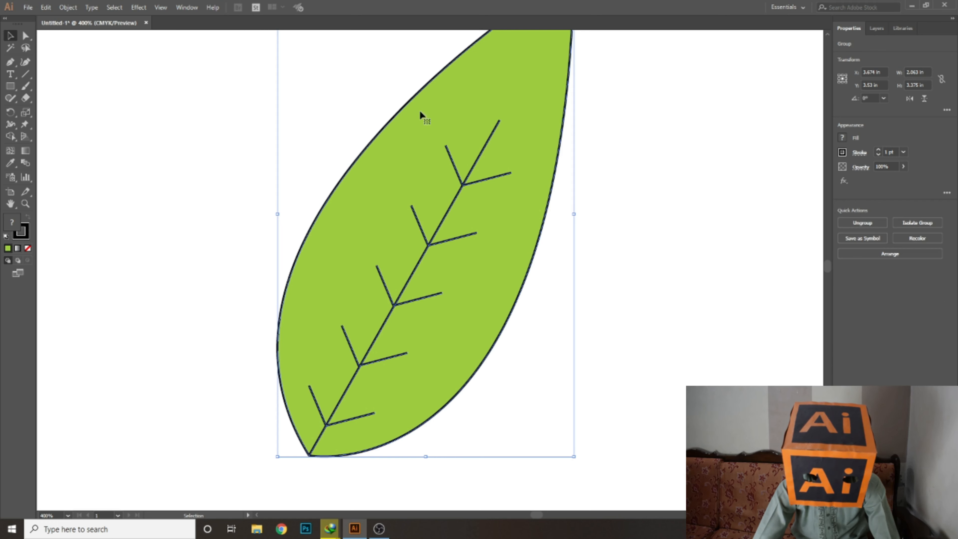
pyautogui.moveTo(350, 178); pyautogui.dragTo(165, 184)
pyautogui.moveTo(316, 183); pyautogui.dragTo(587, 234)
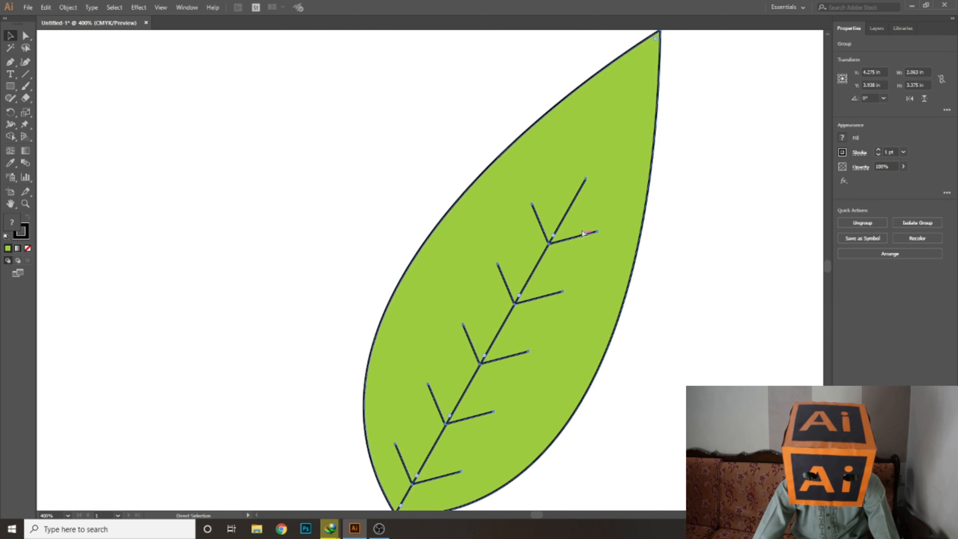
pyautogui.hotkey('ctrl', '0')
pyautogui.moveTo(417, 199); pyautogui.dragTo(658, 131)
pyautogui.click(379, 197)
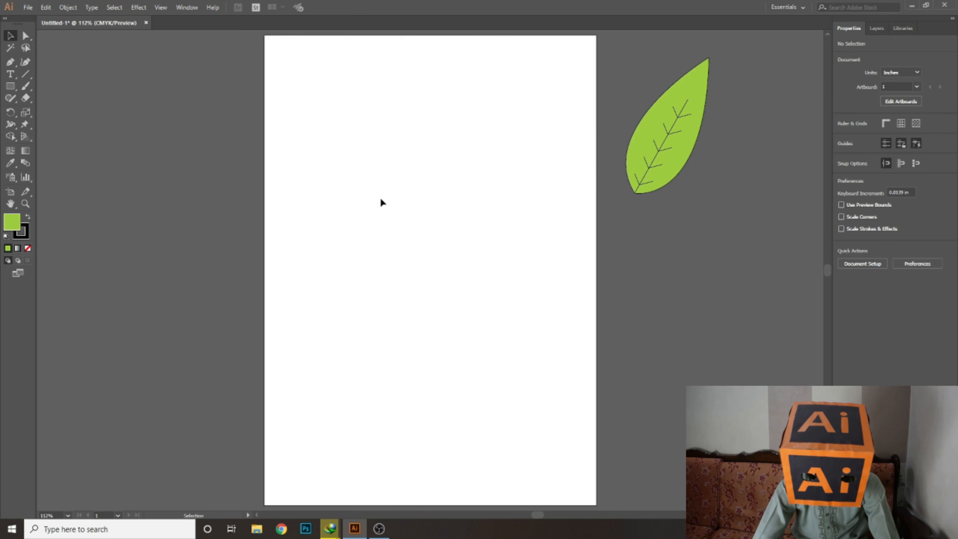
# Step: Draw an open three-anchor curve about 1.2 by 2.3 in with a corner at its middle anchor, using the default fill and stroke
pyautogui.hotkey('ctrl', '=')
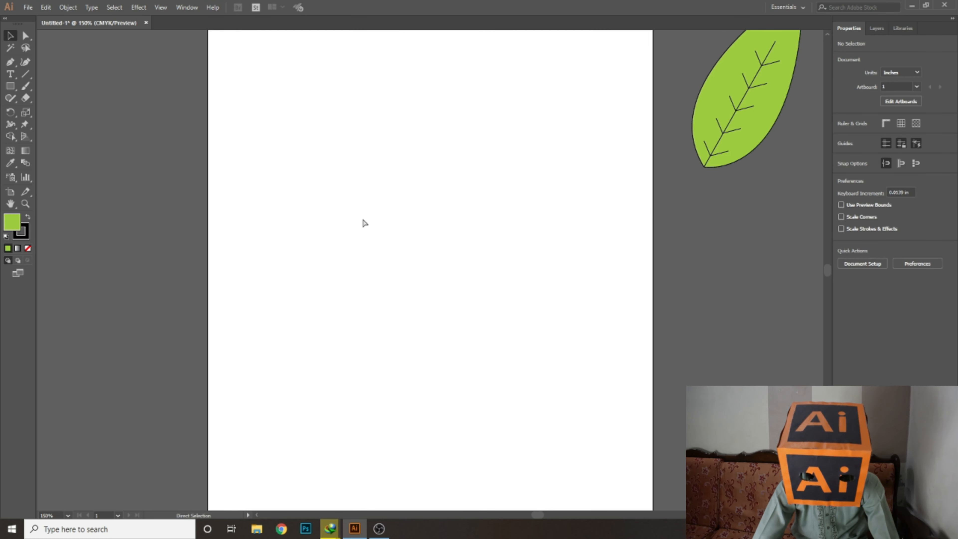
pyautogui.hotkey('ctrl', '=')
pyautogui.scroll(3, 363, 221)
pyautogui.moveTo(387, 261); pyautogui.dragTo(347, 266)
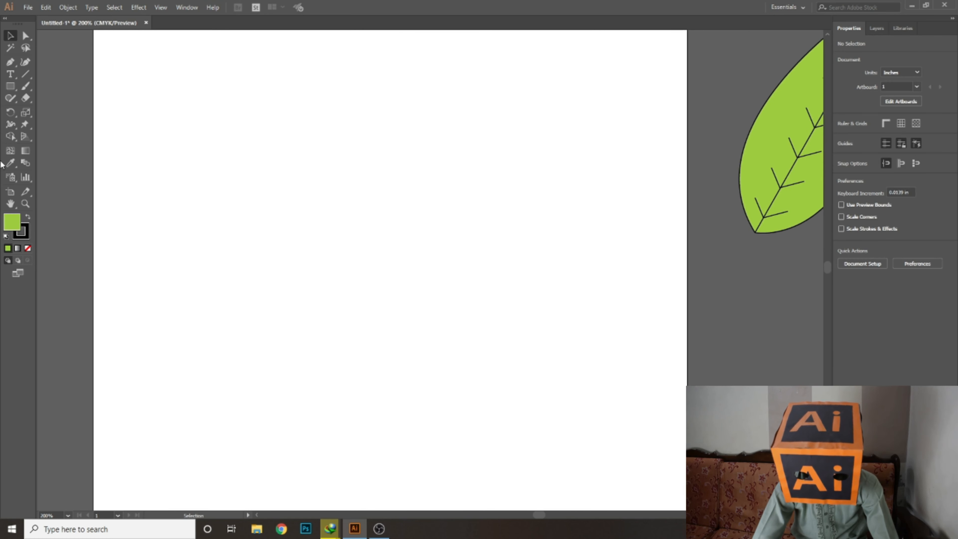
pyautogui.press('p')
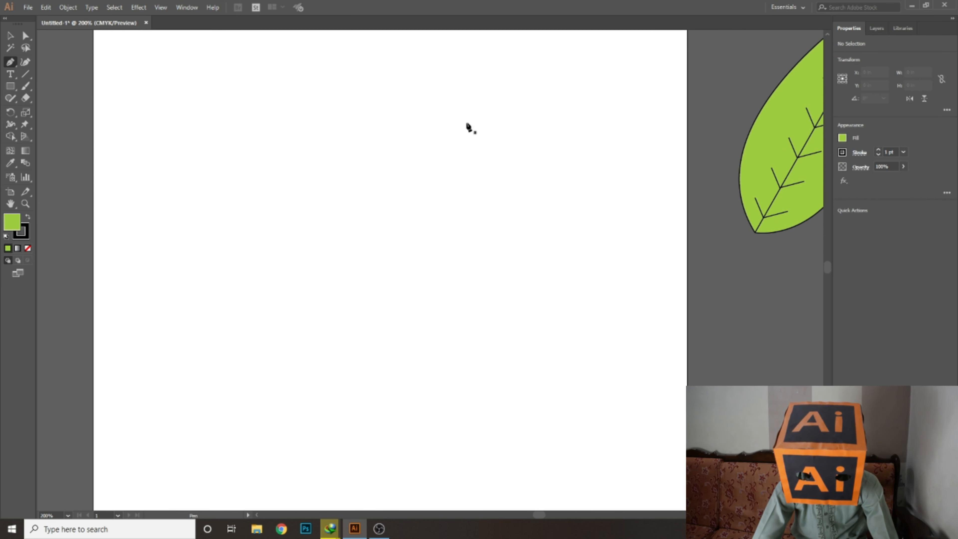
pyautogui.click(385, 134)
pyautogui.press('d')
pyautogui.moveTo(471, 162); pyautogui.dragTo(473, 246)
pyautogui.click(473, 162)
pyautogui.moveTo(385, 283)
pyautogui.mouseDown()
pyautogui.moveTo(329, 342)
pyautogui.moveTo(328, 308)
pyautogui.moveTo(323, 338)
pyautogui.mouseUp()
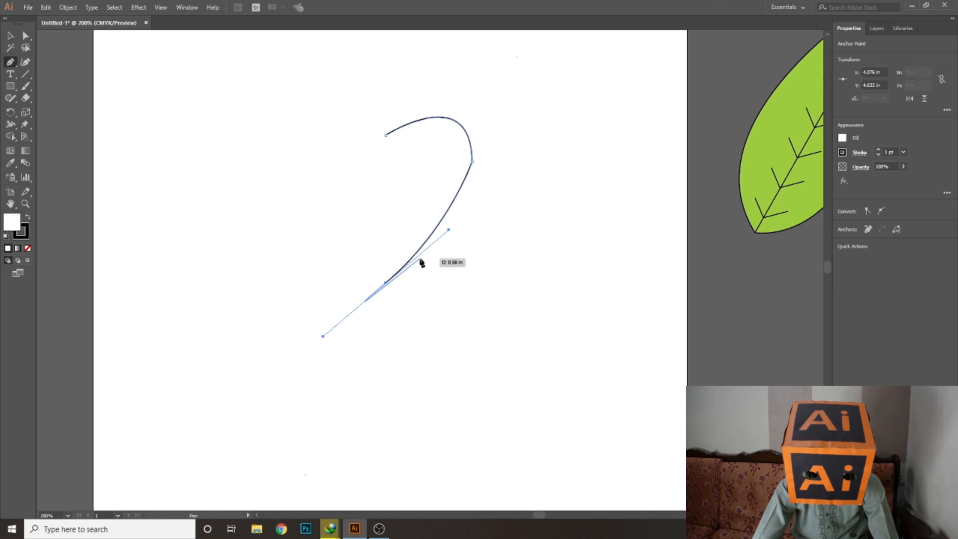
pyautogui.press('Escape')
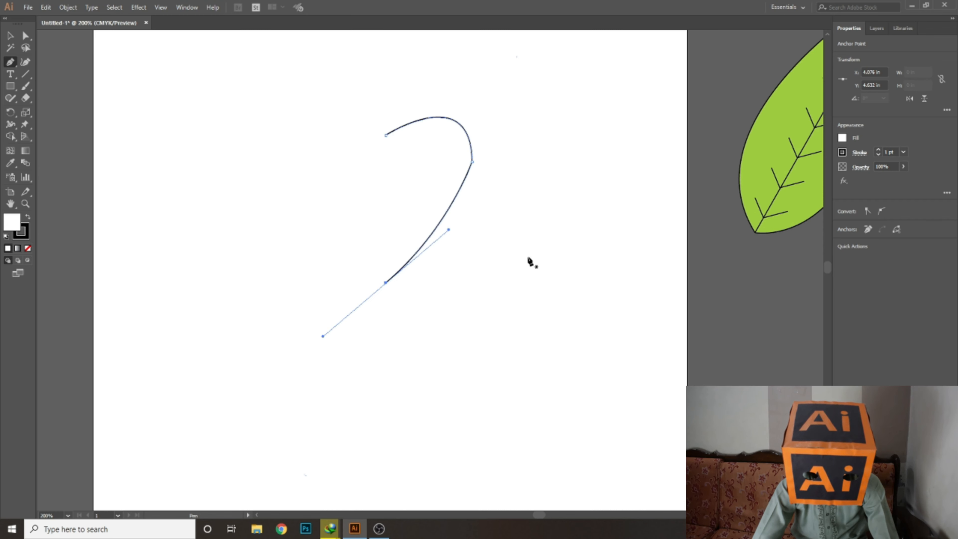
# Step: Round off the sharp corner at the curve's middle anchor with the Smooth tool
pyautogui.hotkey('ctrl', '=')
pyautogui.moveTo(560, 90); pyautogui.dragTo(361, 295)
pyautogui.hotkey('ctrl', '=')
pyautogui.hotkey('ctrl', '=')
pyautogui.moveTo(538, 142); pyautogui.dragTo(311, 421)
pyautogui.moveTo(465, 124); pyautogui.dragTo(395, 282)
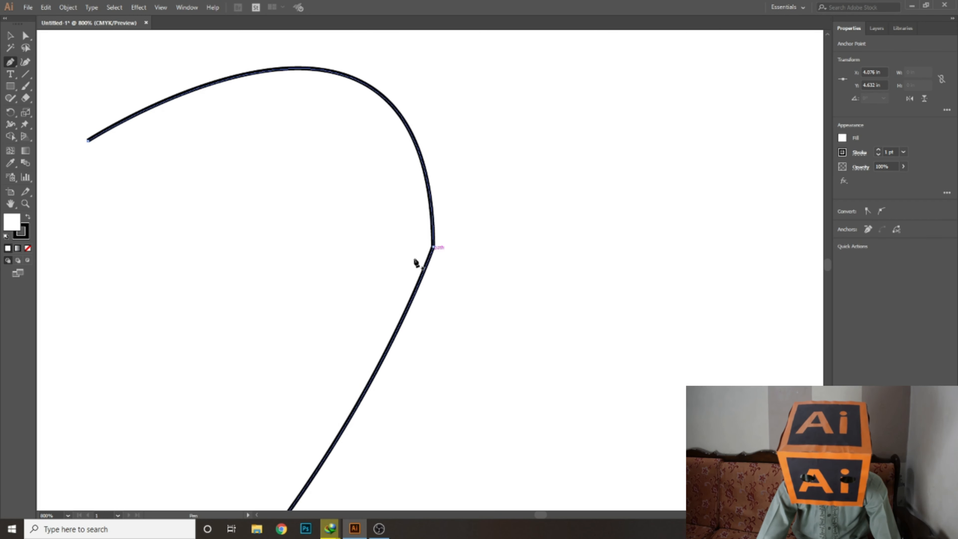
pyautogui.moveTo(15, 99); pyautogui.dragTo(57, 122)
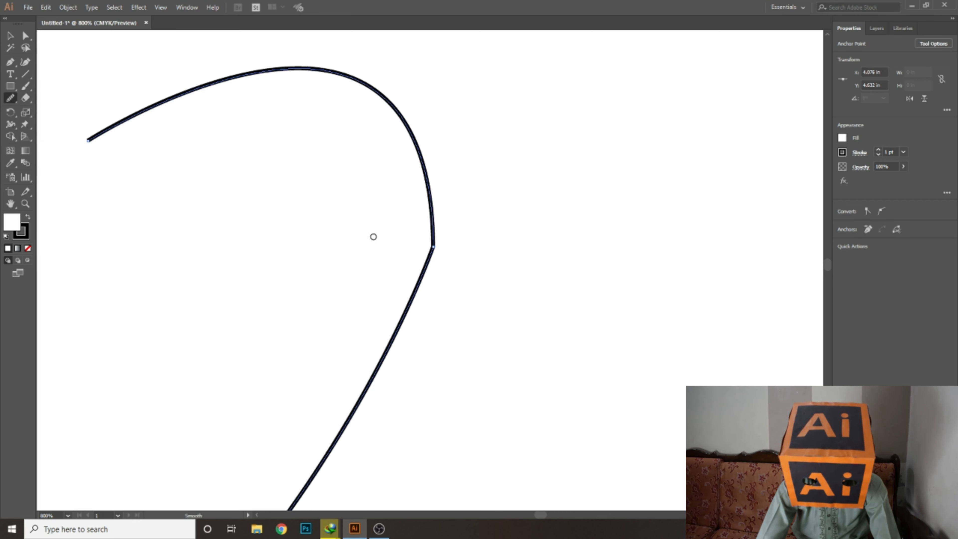
pyautogui.moveTo(434, 240)
pyautogui.mouseDown()
pyautogui.moveTo(428, 265)
pyautogui.moveTo(434, 222)
pyautogui.moveTo(413, 303)
pyautogui.moveTo(429, 245)
pyautogui.mouseUp()
pyautogui.moveTo(414, 298)
pyautogui.mouseDown()
pyautogui.moveTo(421, 269)
pyautogui.moveTo(410, 306)
pyautogui.mouseUp()
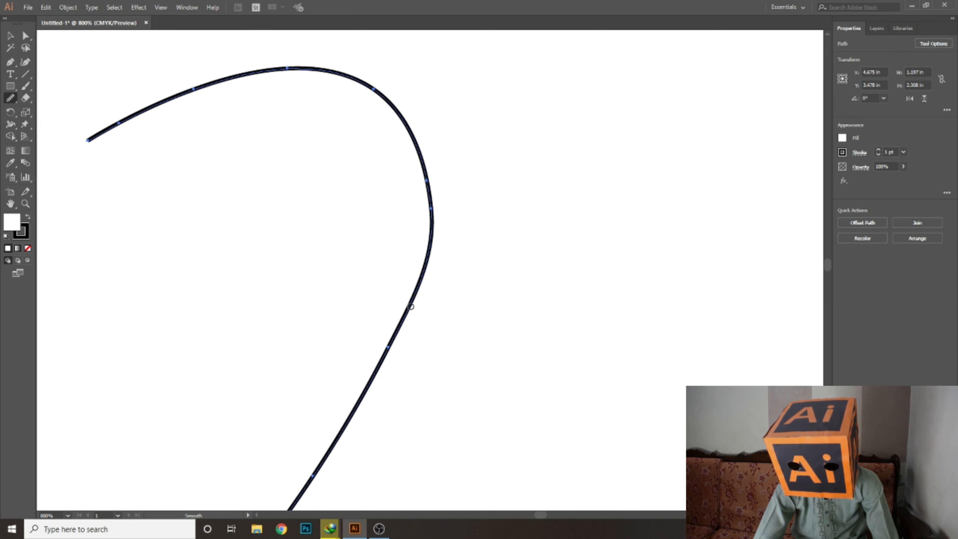
pyautogui.hotkey('ctrl', '-')
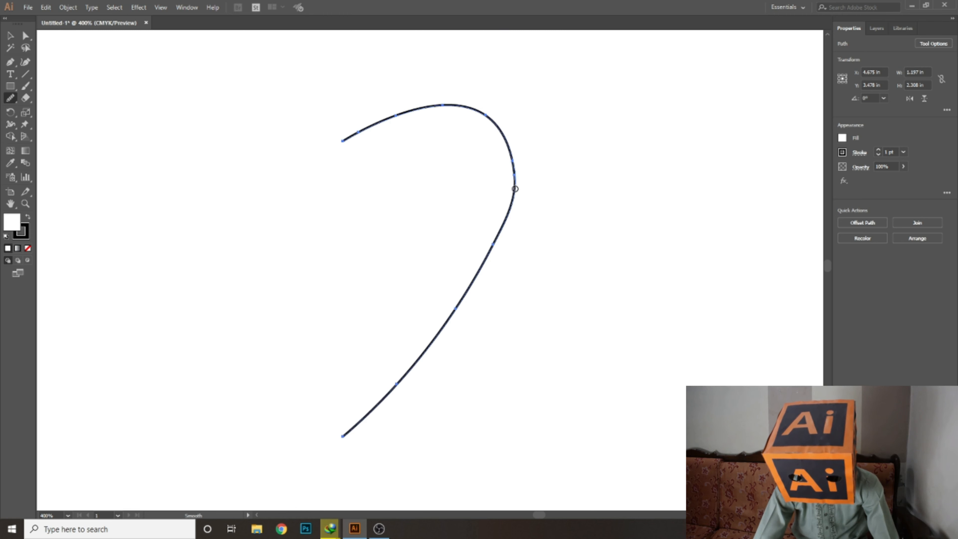
# Step: Smooth the curve's right-hand bend further with the Smooth tool, around the stretch just below its rightmost point
pyautogui.moveTo(507, 236)
pyautogui.mouseDown()
pyautogui.moveTo(511, 197)
pyautogui.moveTo(496, 252)
pyautogui.mouseUp()
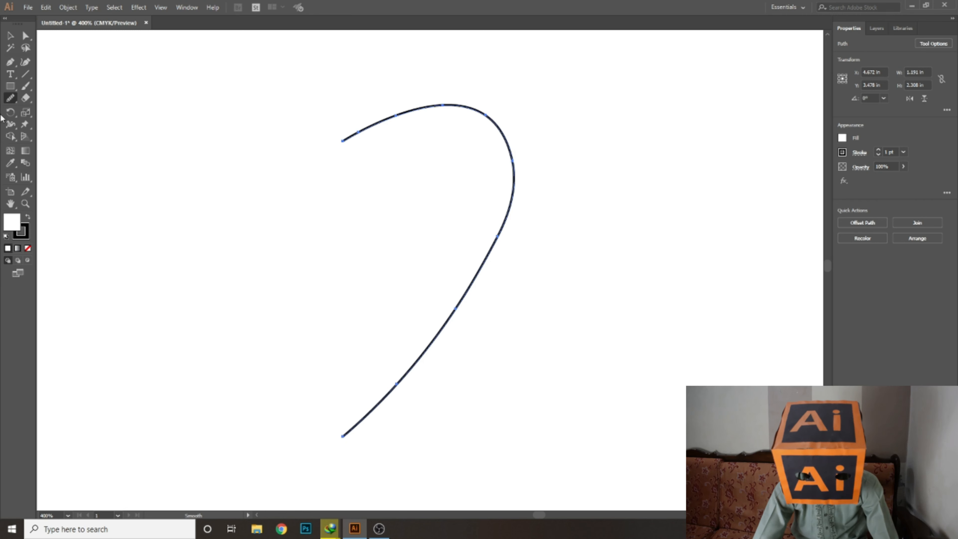
pyautogui.click(11, 36)
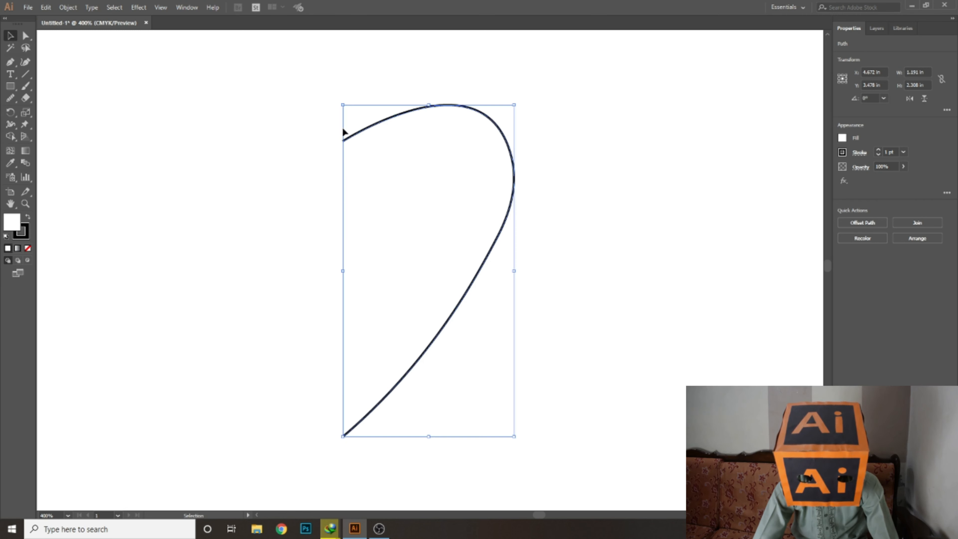
pyautogui.rightClick(409, 113)
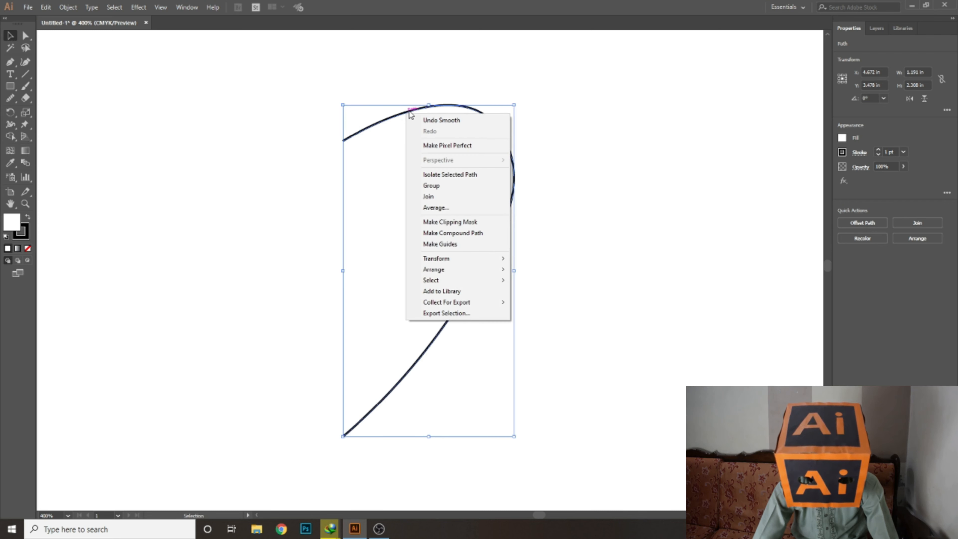
pyautogui.moveTo(474, 258)
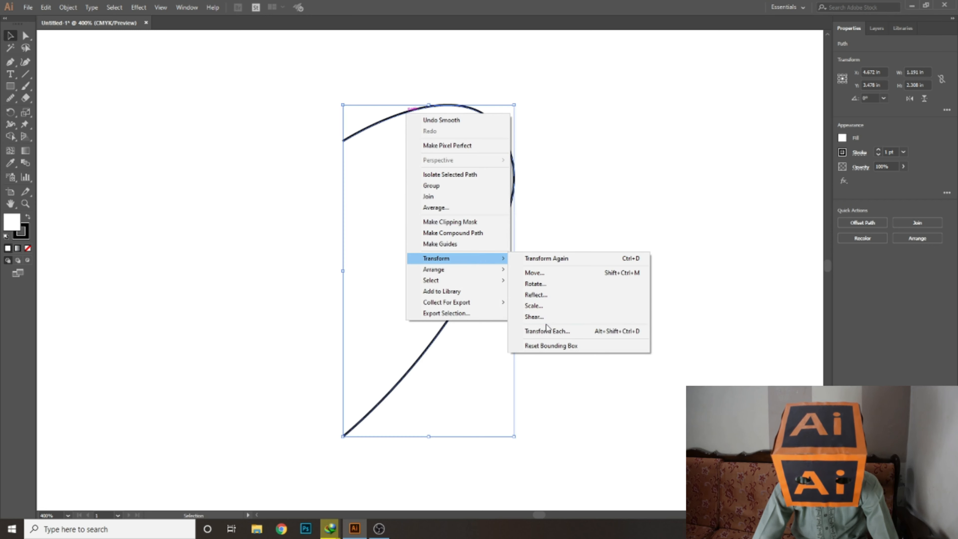
pyautogui.click(536, 295)
pyautogui.click(481, 326)
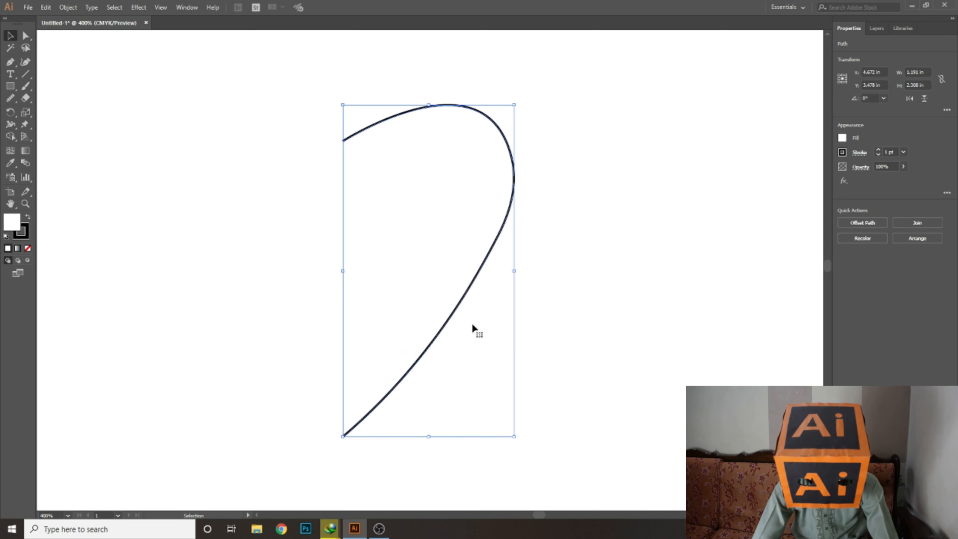
pyautogui.moveTo(405, 312); pyautogui.dragTo(227, 301)
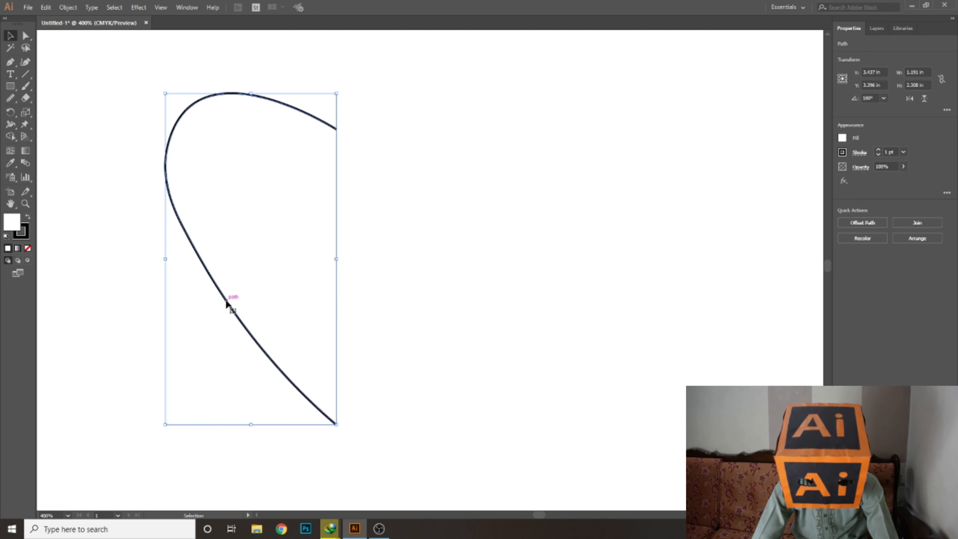
pyautogui.hotkey('ctrl', 'z')
pyautogui.hotkey('ctrl', 'z')
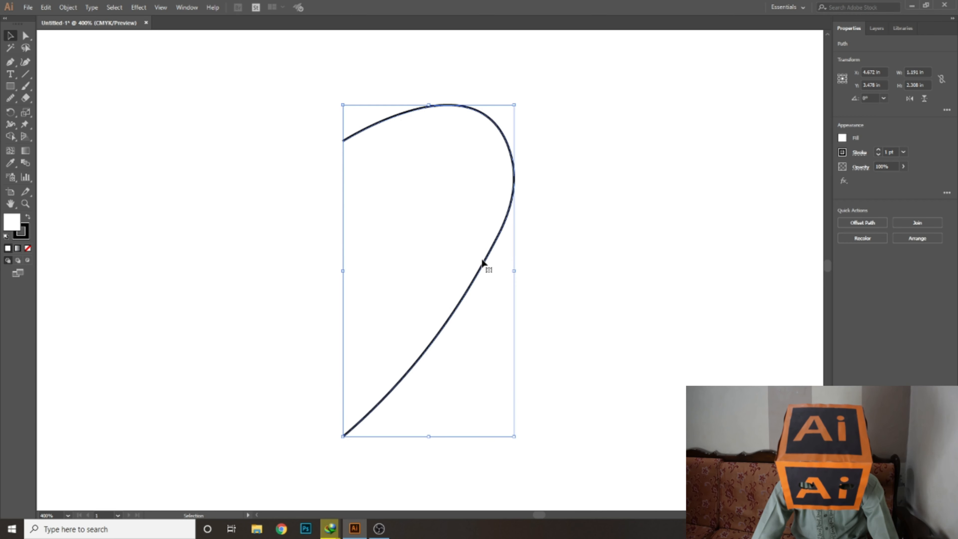
# Step: Reflect a copy of the curve about the vertical axis and place it left of the original with their ends touching, forming a heart
pyautogui.moveTo(481, 261); pyautogui.dragTo(299, 271)
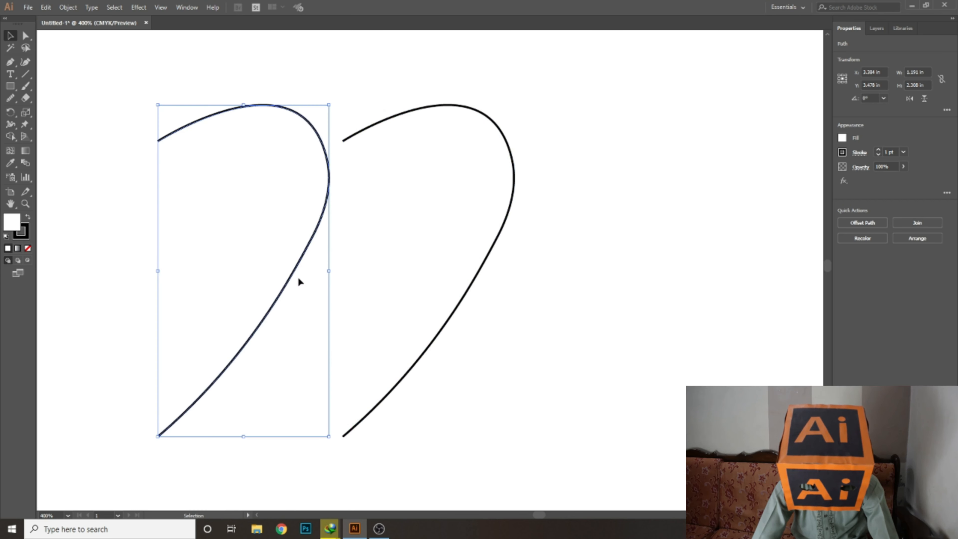
pyautogui.rightClick(294, 275)
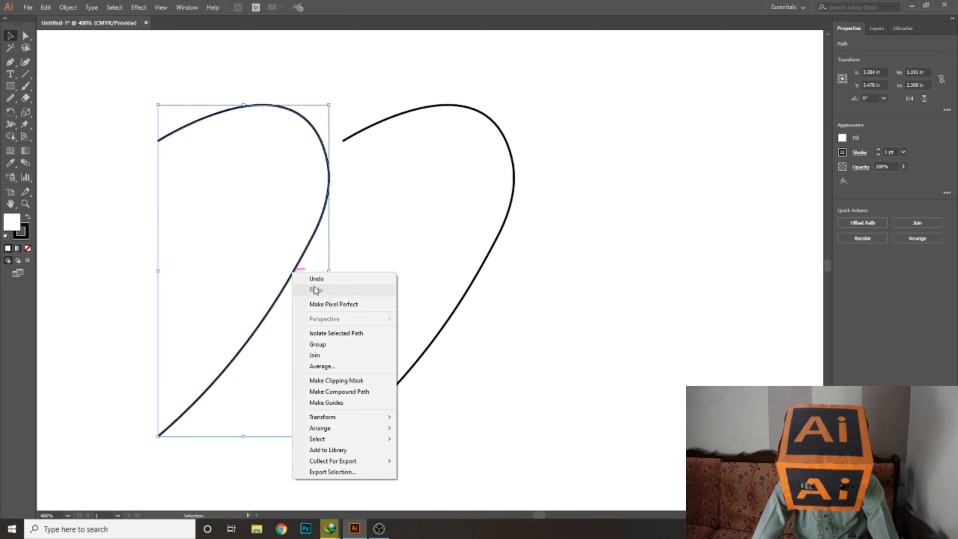
pyautogui.moveTo(349, 418)
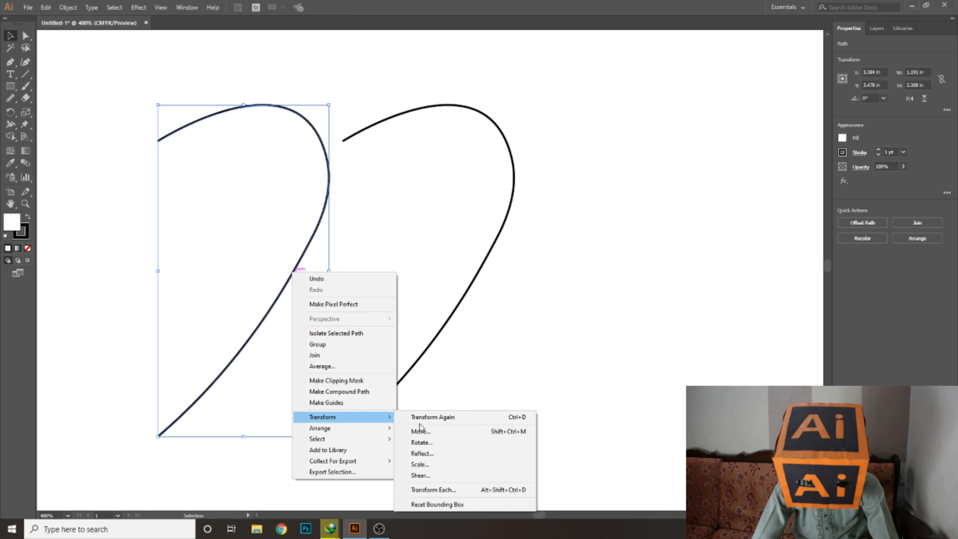
pyautogui.click(429, 454)
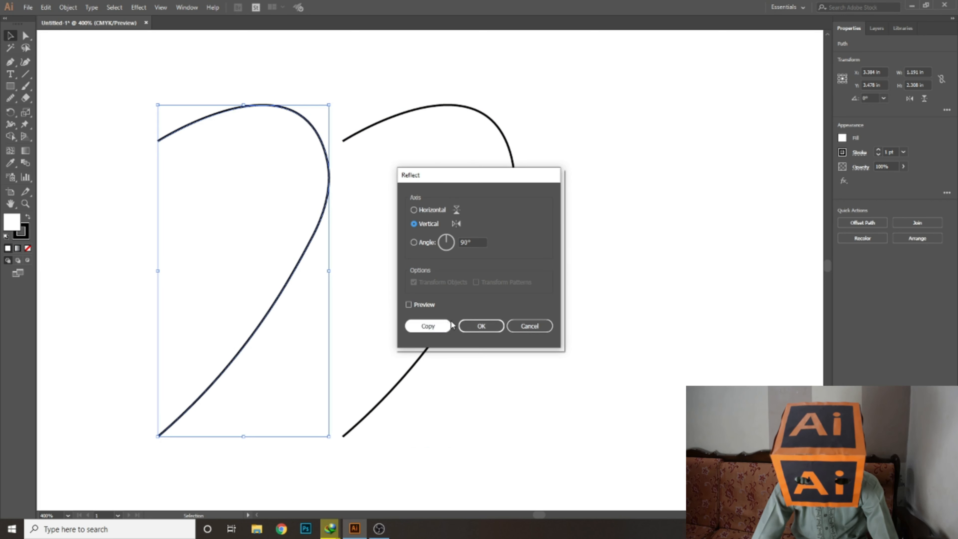
pyautogui.click(478, 321)
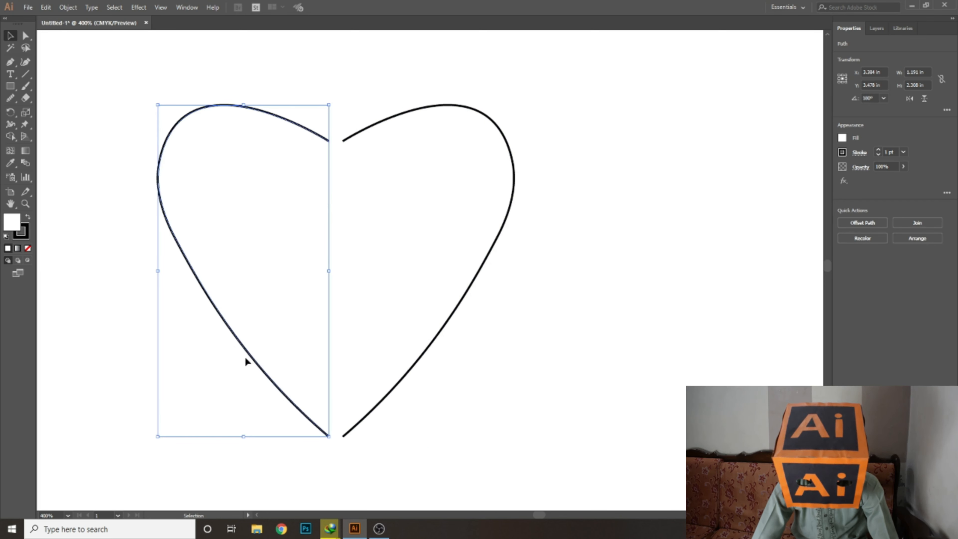
pyautogui.moveTo(250, 357); pyautogui.dragTo(263, 359)
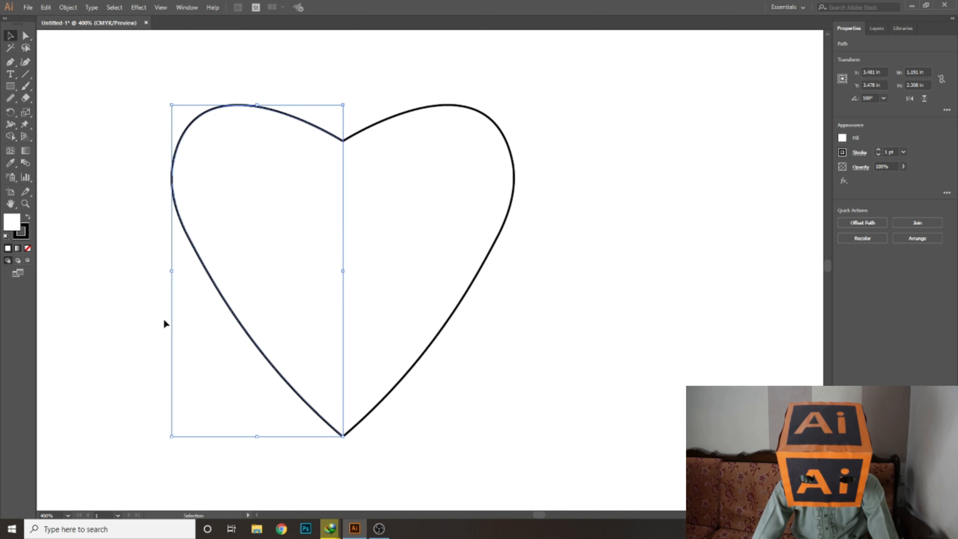
# Step: Select both heart halves and merge their upper ends at the notch with the Join tool
pyautogui.click(109, 286)
pyautogui.hotkey('ctrl', '+')
pyautogui.scroll(3, 284, 99)
pyautogui.hotkey('ctrl', '+')
pyautogui.hotkey('ctrl', '+')
pyautogui.hotkey('ctrl', '+')
pyautogui.moveTo(173, 96); pyautogui.dragTo(494, 315)
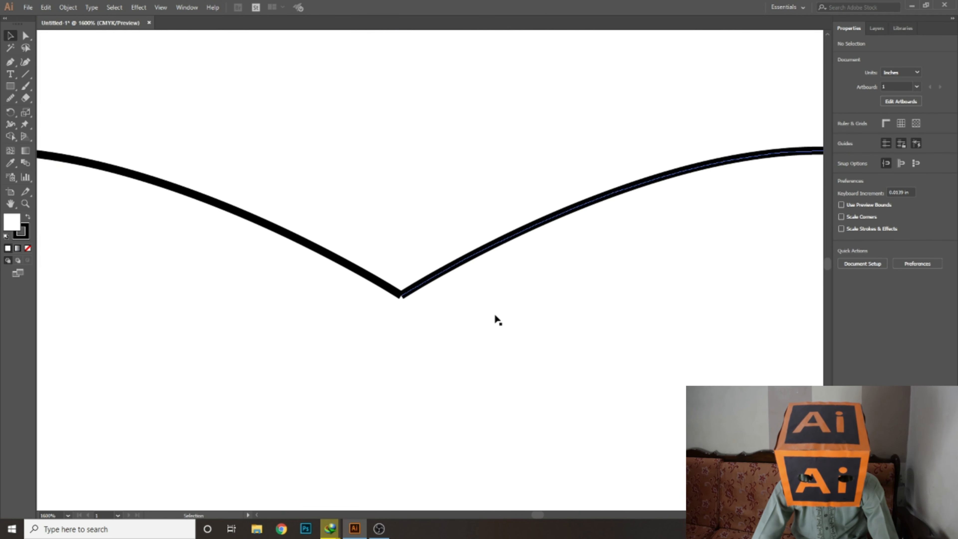
pyautogui.hotkey('ctrl', '+')
pyautogui.hotkey('ctrl', '+')
pyautogui.hotkey('ctrl', '+')
pyautogui.scroll(-2, 318, 283)
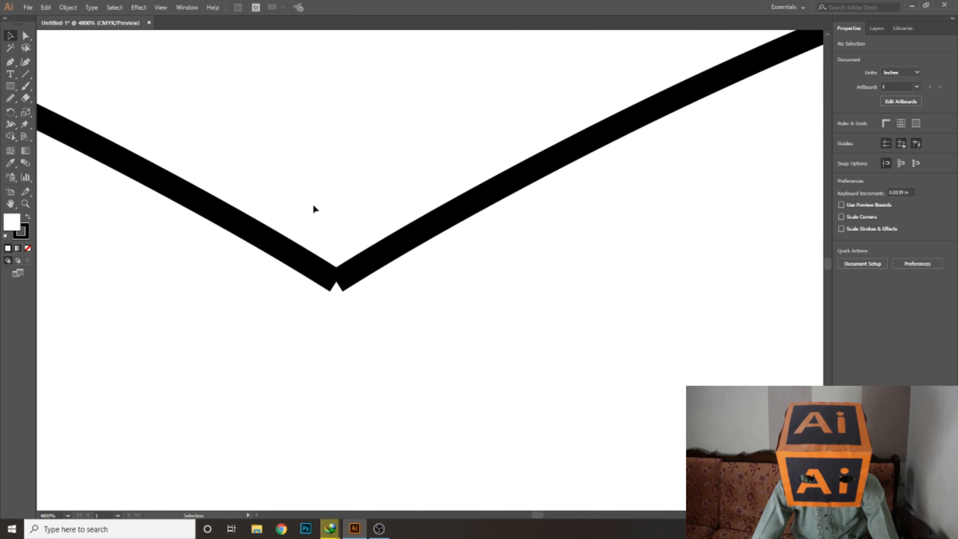
pyautogui.moveTo(370, 330); pyautogui.dragTo(371, 331)
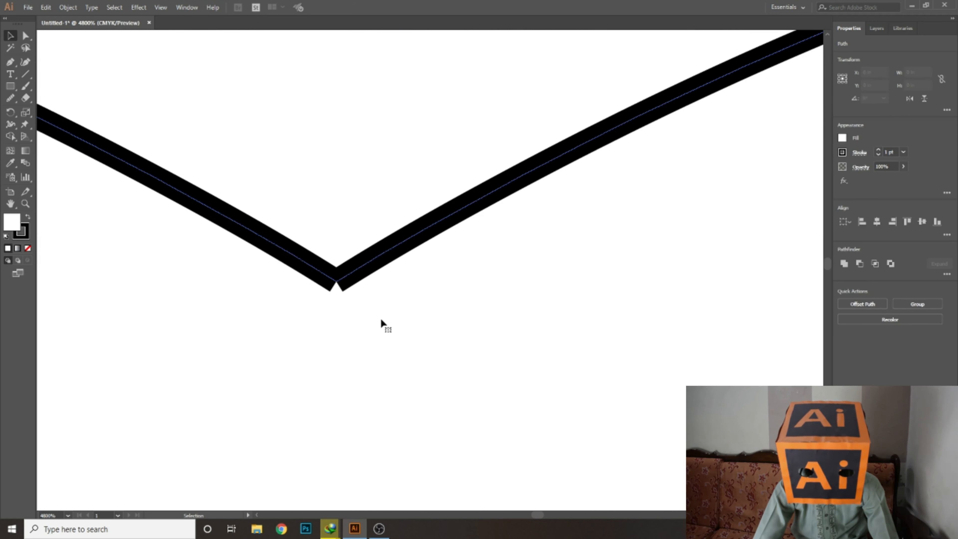
pyautogui.click(11, 99)
pyautogui.click(56, 142)
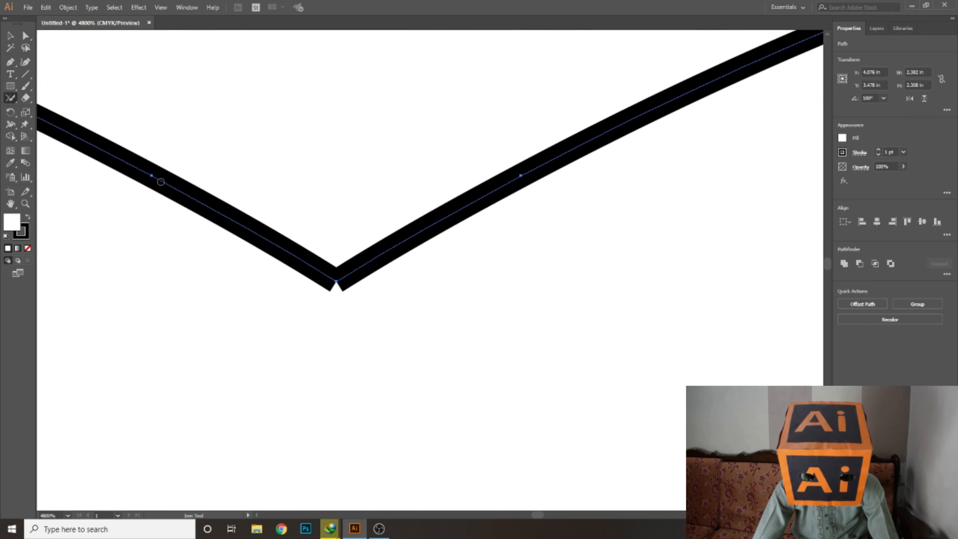
pyautogui.moveTo(338, 281); pyautogui.dragTo(402, 288)
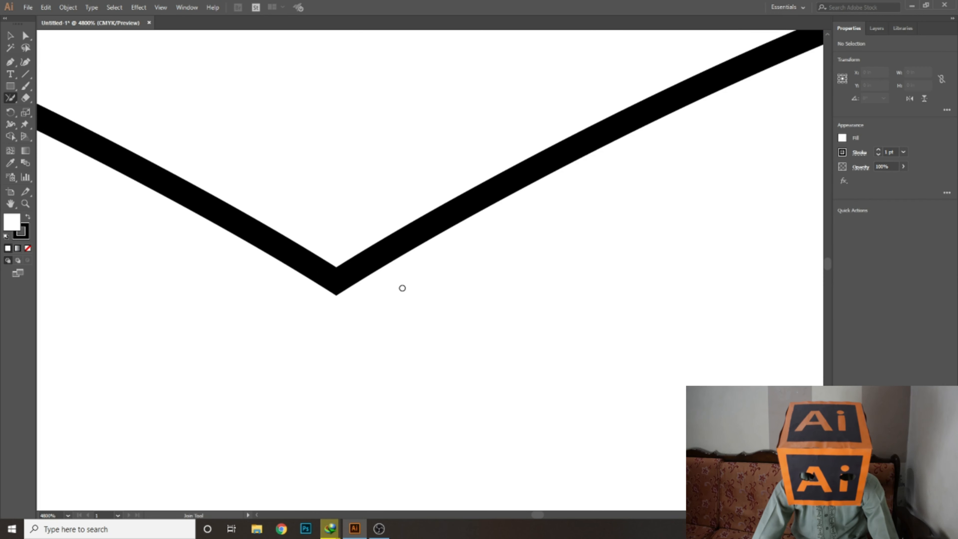
# Step: Fill the heart with red FF3636
pyautogui.moveTo(343, 382); pyautogui.dragTo(298, 192)
pyautogui.moveTo(384, 390); pyautogui.dragTo(330, 202)
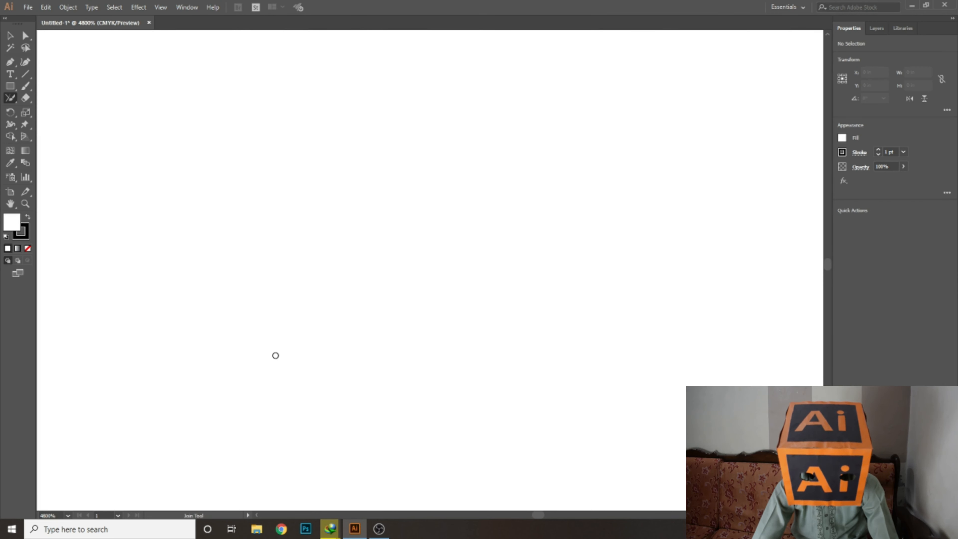
pyautogui.hotkey('ctrl', '-')
pyautogui.hotkey('ctrl', '-')
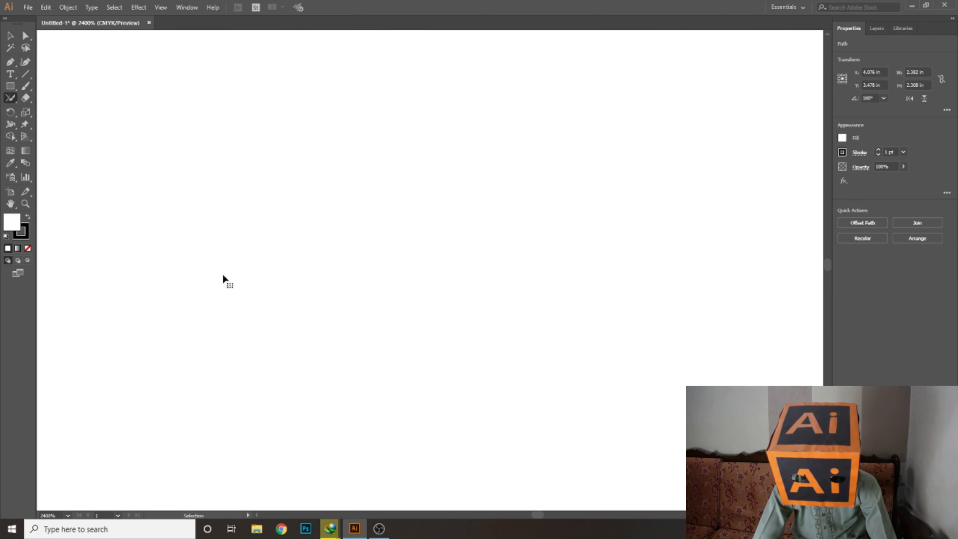
pyautogui.hotkey('ctrl', '0')
pyautogui.click(11, 36)
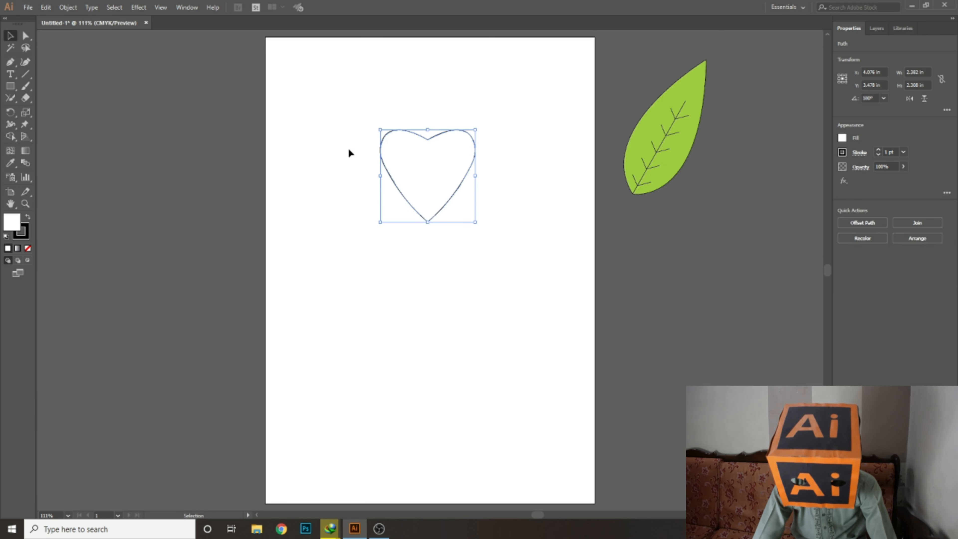
pyautogui.doubleClick(11, 226)
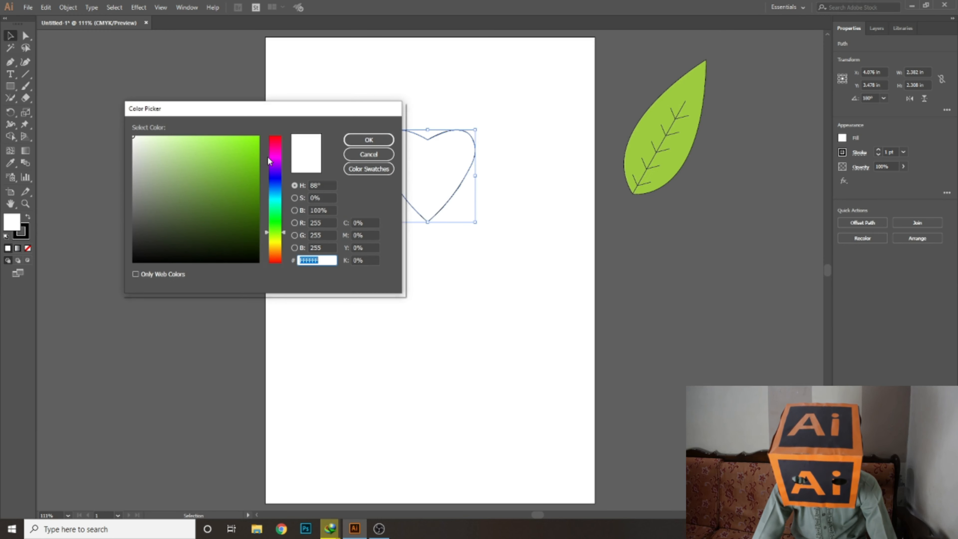
pyautogui.moveTo(244, 148); pyautogui.dragTo(233, 129)
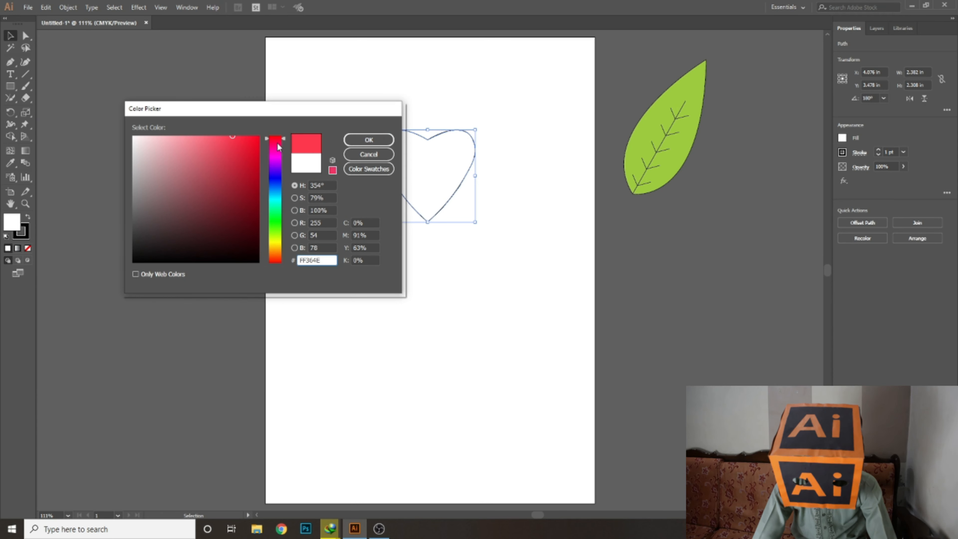
pyautogui.click(368, 140)
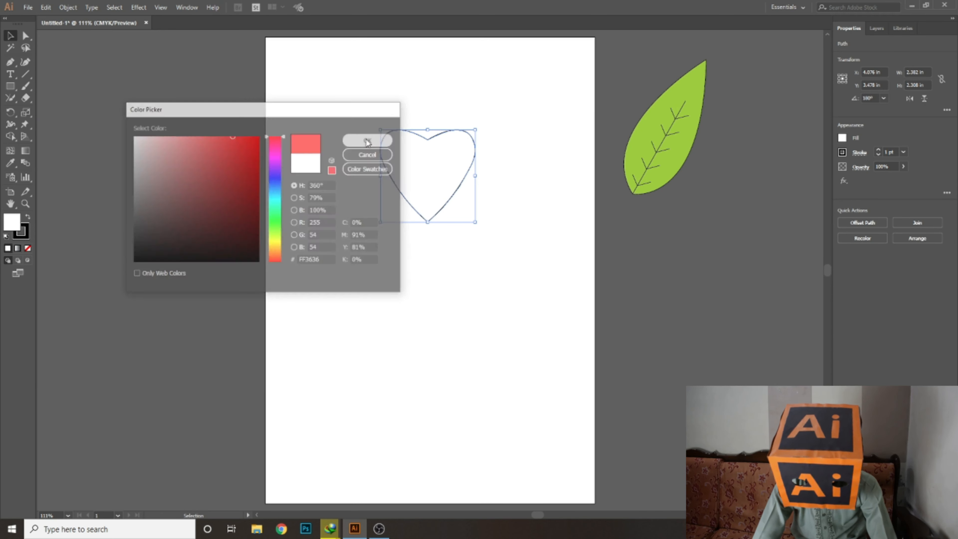
# Step: Move the red heart off the artboard beyond its right edge, just below the leaf, and deselect it
pyautogui.moveTo(421, 185); pyautogui.dragTo(697, 240)
pyautogui.click(400, 247)
pyautogui.scroll(4, 400, 248)
pyautogui.scroll(-3, 417, 277)
pyautogui.hotkey('ctrl', '0')
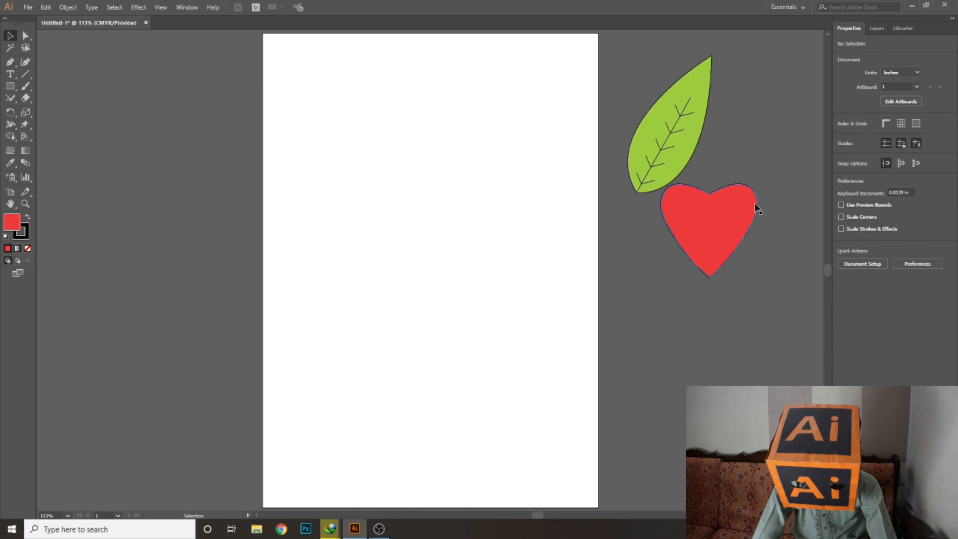
# Step: Bring the leaf and heart back onto the artboard, placing the leaf in its upper-left area and the heart in its upper-right area
pyautogui.hotkey('ctrl', 'a')
pyautogui.moveTo(706, 240); pyautogui.dragTo(444, 284)
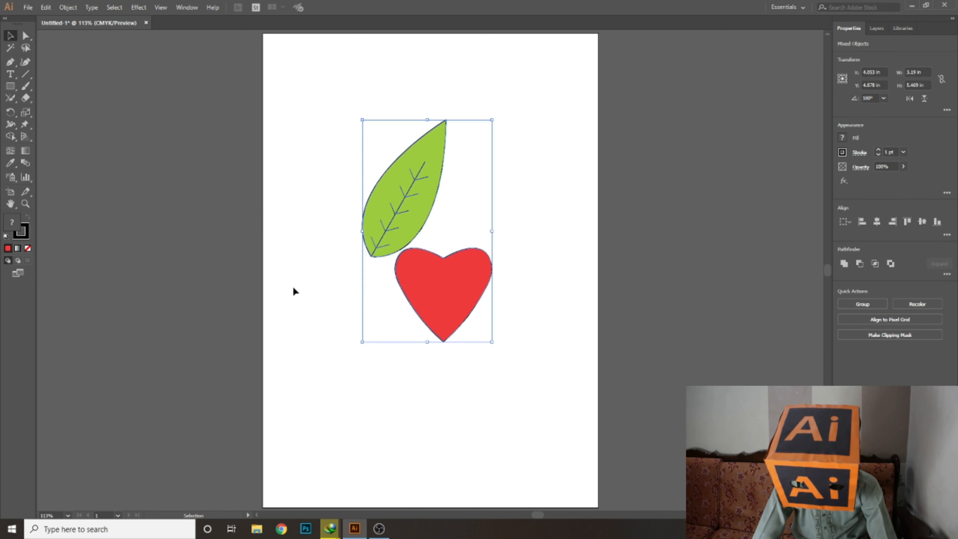
pyautogui.click(293, 286)
pyautogui.moveTo(378, 208); pyautogui.dragTo(313, 167)
pyautogui.moveTo(448, 298); pyautogui.dragTo(532, 136)
pyautogui.moveTo(364, 140); pyautogui.dragTo(369, 121)
pyautogui.click(428, 190)
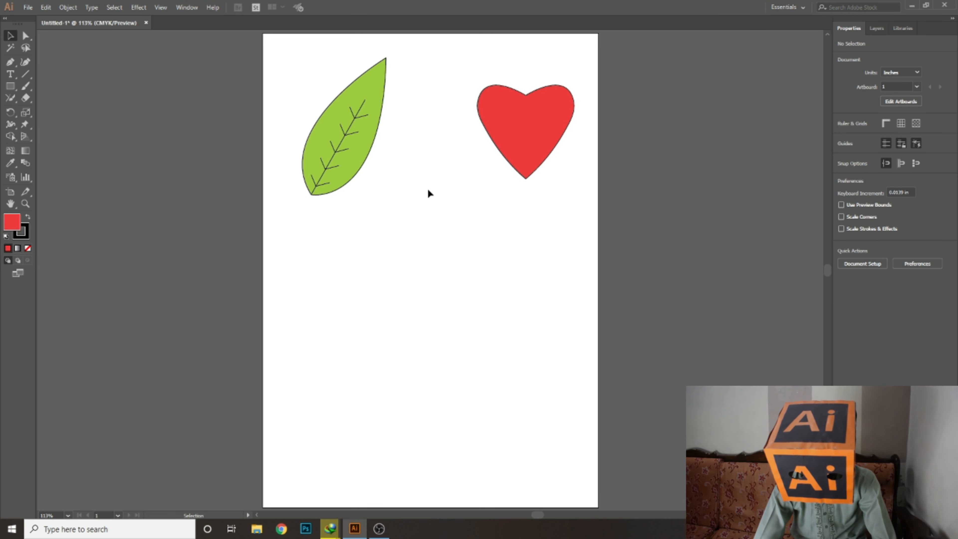
# Step: Draw an open C-shaped curve with three anchors below the leaf, starting at about X 3.4, Y 5.2 in, with default white fill and black stroke
pyautogui.press('p')
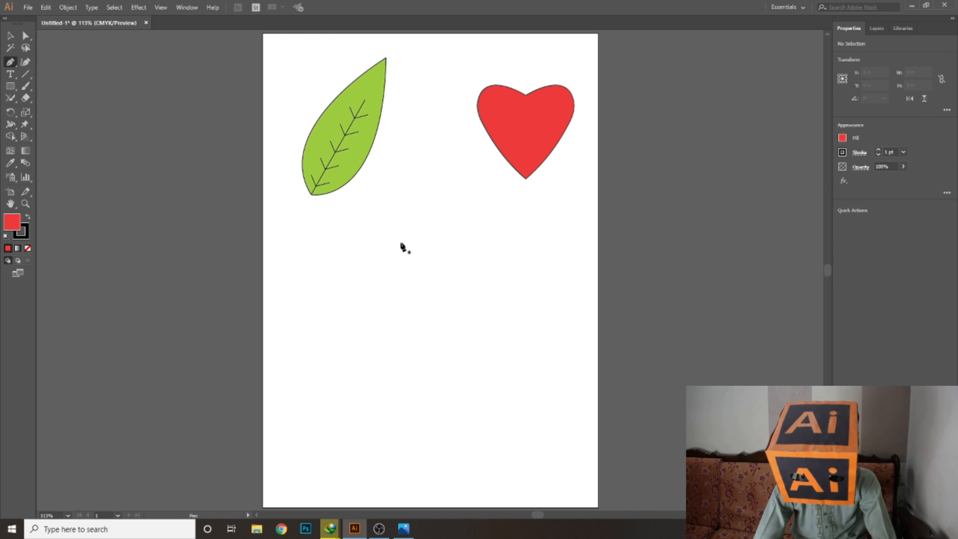
pyautogui.click(401, 243)
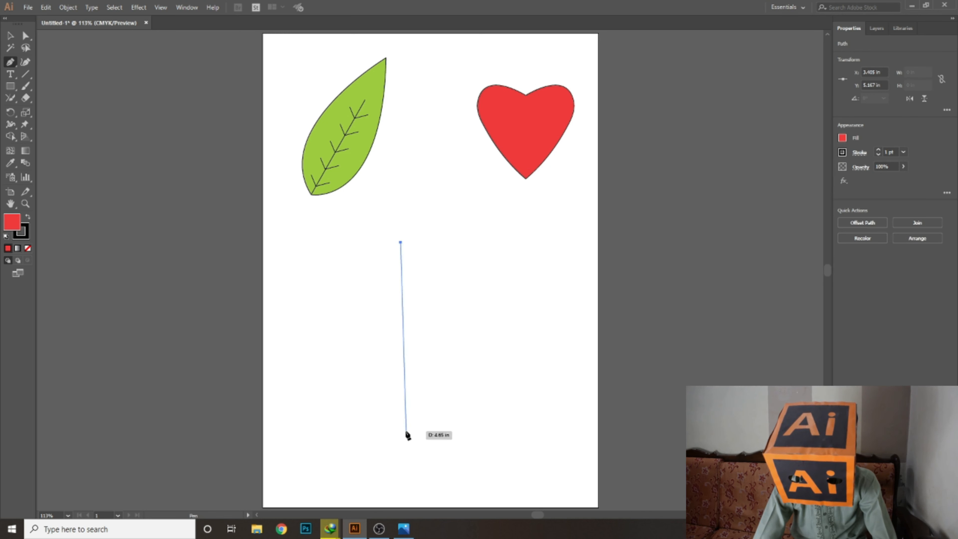
pyautogui.moveTo(401, 430); pyautogui.dragTo(502, 442)
pyautogui.hotkey('ctrl', 'z')
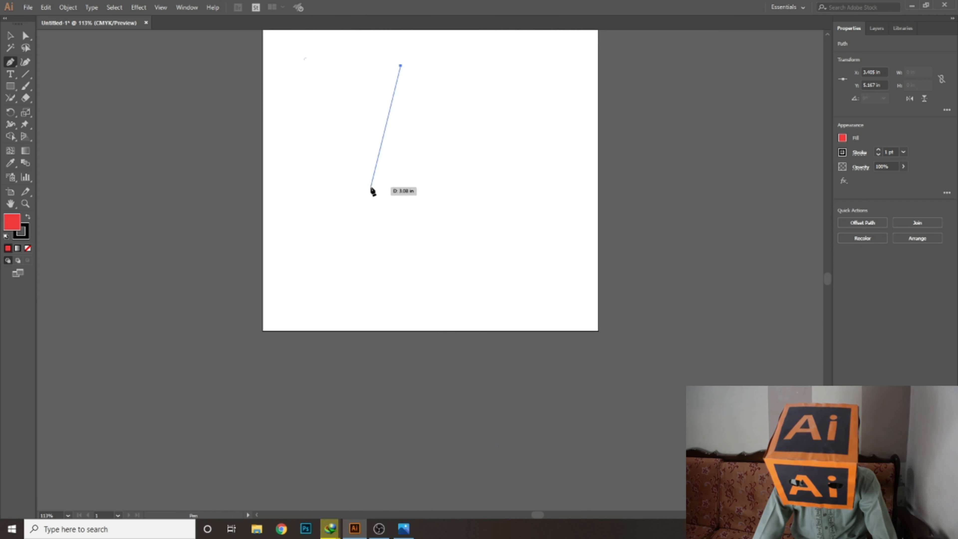
pyautogui.moveTo(357, 167); pyautogui.dragTo(381, 270)
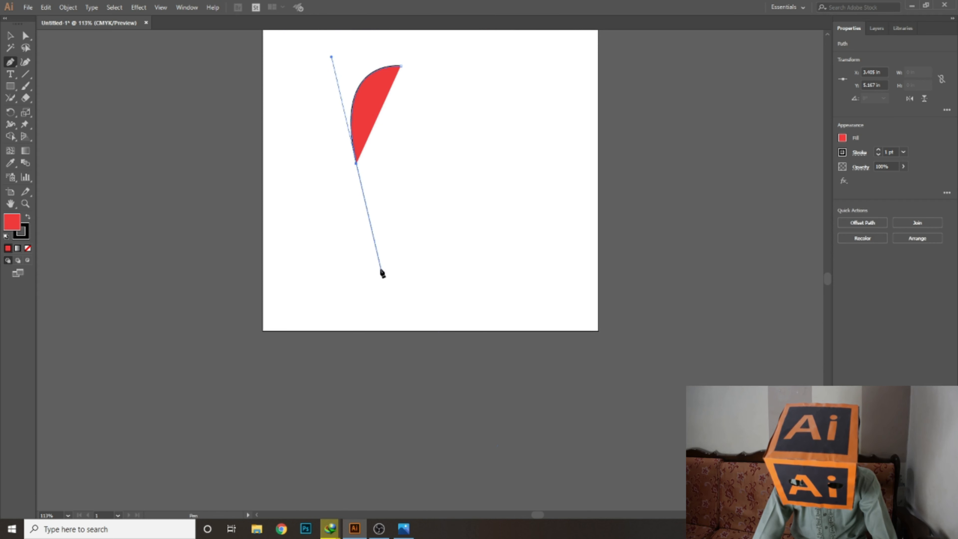
pyautogui.click(356, 163)
pyautogui.moveTo(401, 238); pyautogui.dragTo(432, 238)
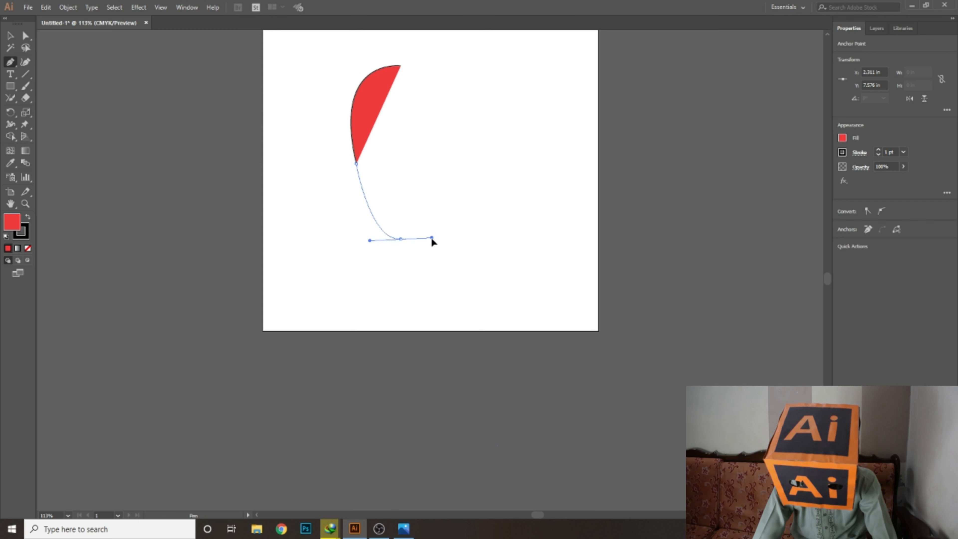
pyautogui.press('v')
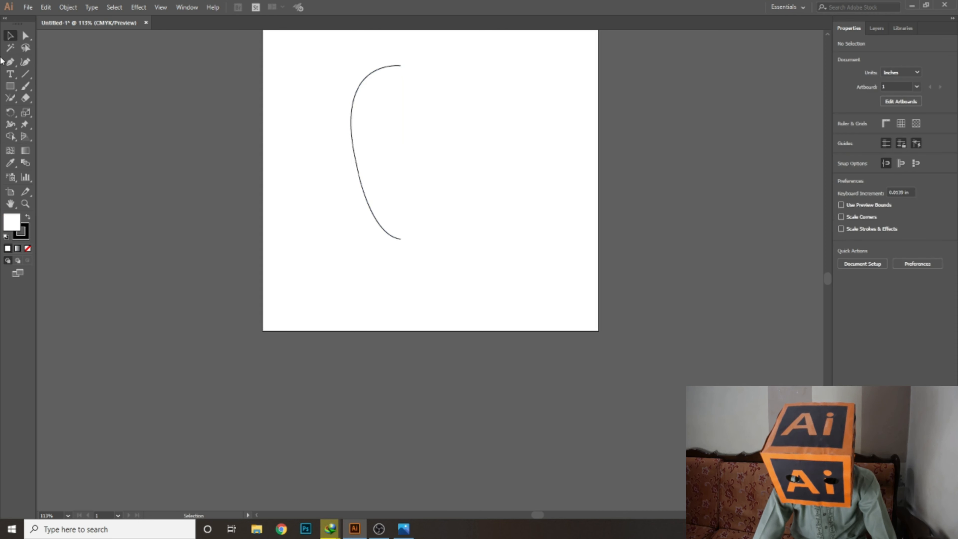
# Step: Draw a narrow closed flipper slanting down and outward from the left edge of the body curve, starting at about X 2.3, Y 6.4 in
pyautogui.click(11, 61)
pyautogui.click(355, 117)
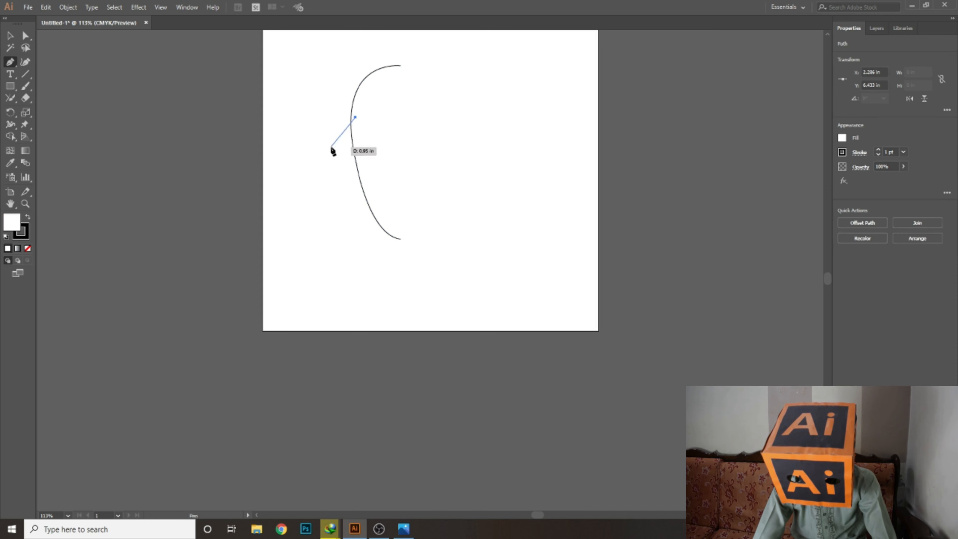
pyautogui.moveTo(327, 153); pyautogui.dragTo(353, 148)
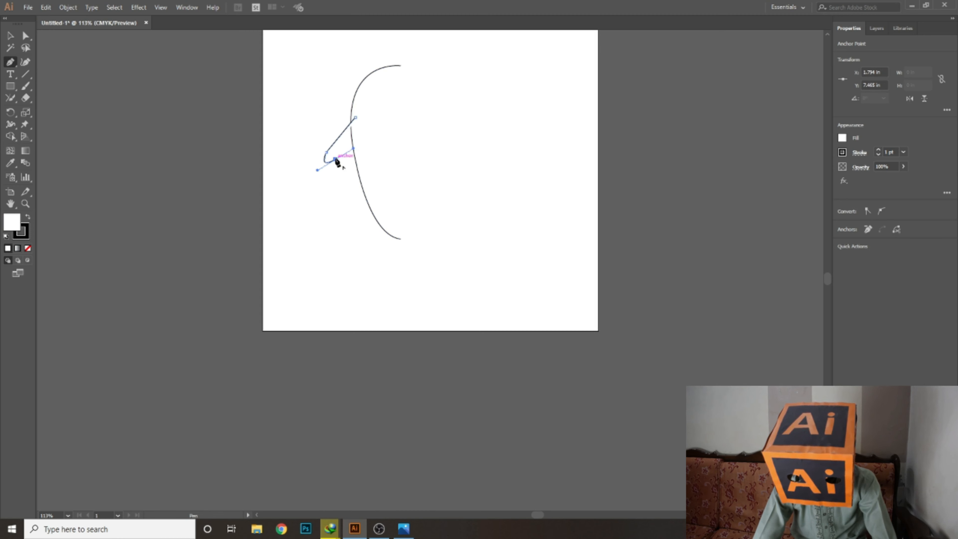
pyautogui.click(335, 159)
pyautogui.click(360, 128)
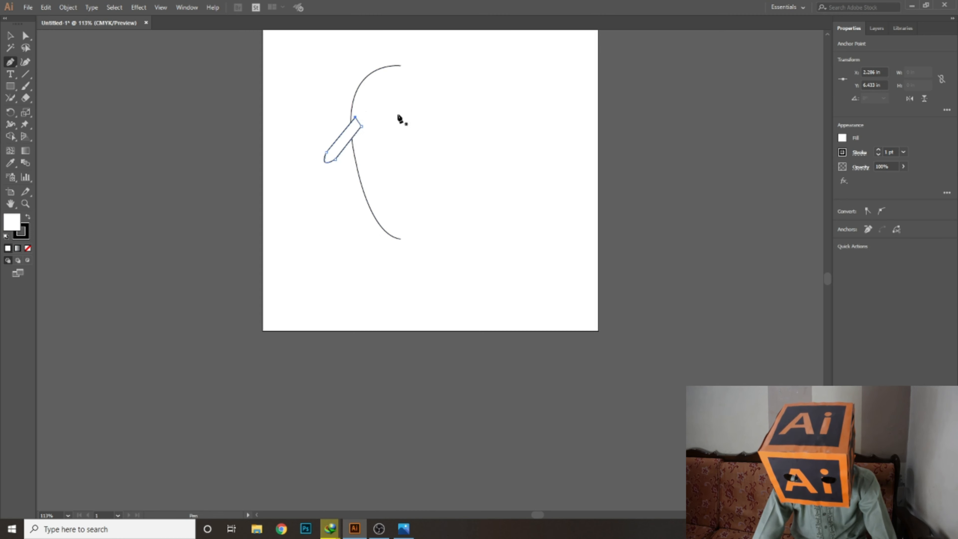
# Step: Smooth the flipper's rounded tip with the Smooth tool and place the flipper behind the body curve
pyautogui.hotkey('ctrl', '+')
pyautogui.hotkey('ctrl', '+')
pyautogui.hotkey('ctrl', '+')
pyautogui.hotkey('ctrl', '+')
pyautogui.moveTo(8, 100); pyautogui.dragTo(53, 123)
pyautogui.moveTo(328, 287)
pyautogui.mouseDown()
pyautogui.moveTo(321, 319)
pyautogui.moveTo(379, 278)
pyautogui.mouseUp()
pyautogui.scroll(-2, 363, 317)
pyautogui.hotkey('ctrl', '-')
pyautogui.hotkey('ctrl', '-')
pyautogui.hotkey('ctrl', '-')
pyautogui.press('v')
pyautogui.click(161, 180)
# Step: Draw the open inner face-and-belly curve inside the body, from about X 3.4, Y 6.4 in down to about Y 8.8 in
pyautogui.press('p')
pyautogui.click(425, 229)
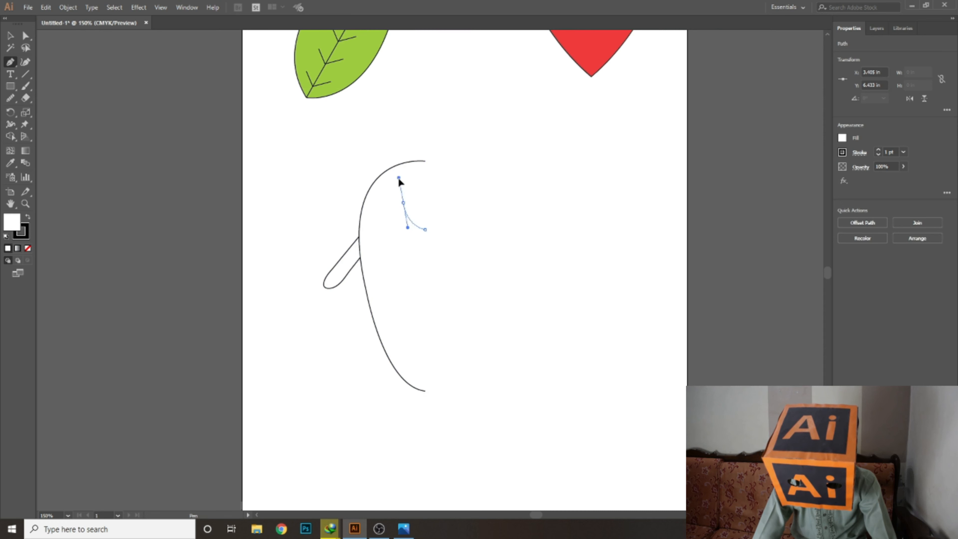
pyautogui.click(403, 202)
pyautogui.moveTo(383, 267); pyautogui.dragTo(435, 363)
pyautogui.click(417, 354)
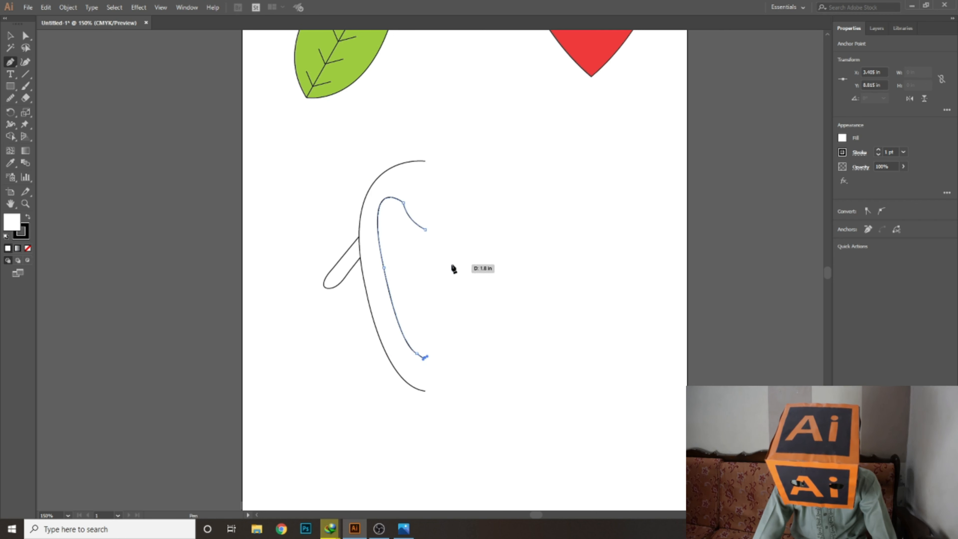
pyautogui.press('Return')
pyautogui.click(424, 198)
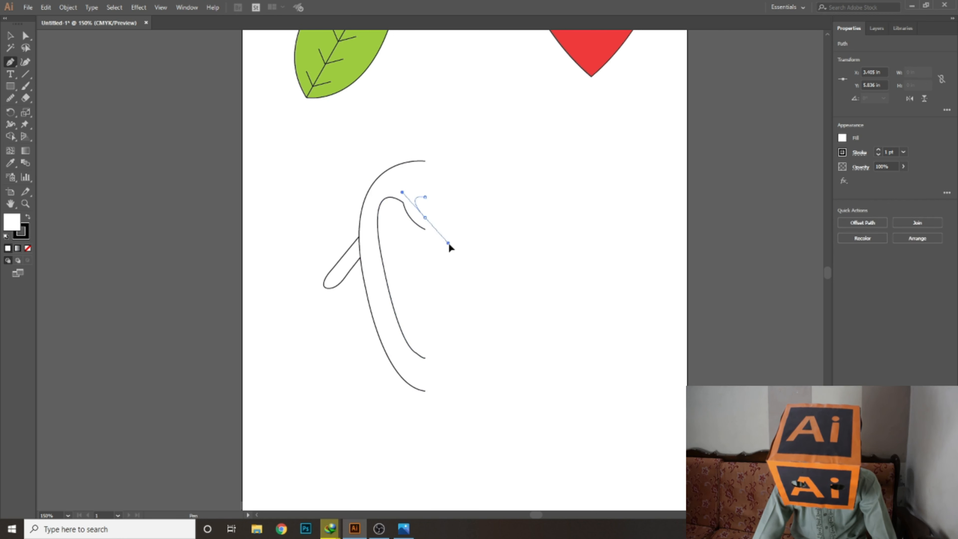
pyautogui.moveTo(456, 243); pyautogui.dragTo(422, 258)
pyautogui.hotkey('ctrl', '+')
pyautogui.hotkey('ctrl', '+')
pyautogui.hotkey('ctrl', '+')
pyautogui.hotkey('ctrl', '+')
pyautogui.press('v')
pyautogui.hotkey('ctrl', 'z')
pyautogui.hotkey('ctrl', 'z')
pyautogui.press('p')
pyautogui.hotkey('ctrl', 'z')
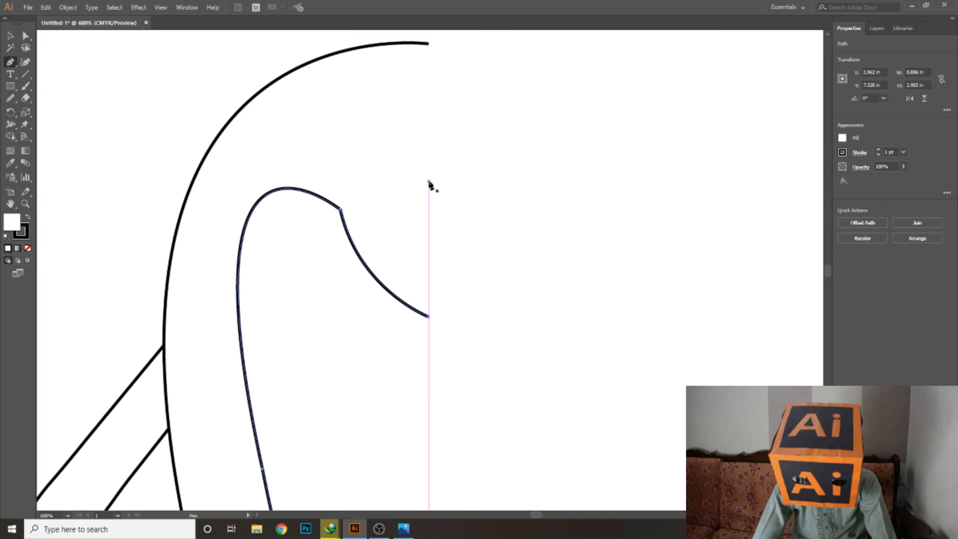
# Step: Draw the open half-beak curve above the face curve's inner end, finishing at about X 3.4, Y 6.1 in
pyautogui.click(428, 183)
pyautogui.moveTo(428, 250); pyautogui.dragTo(497, 327)
pyautogui.hotkey('ctrl', '-')
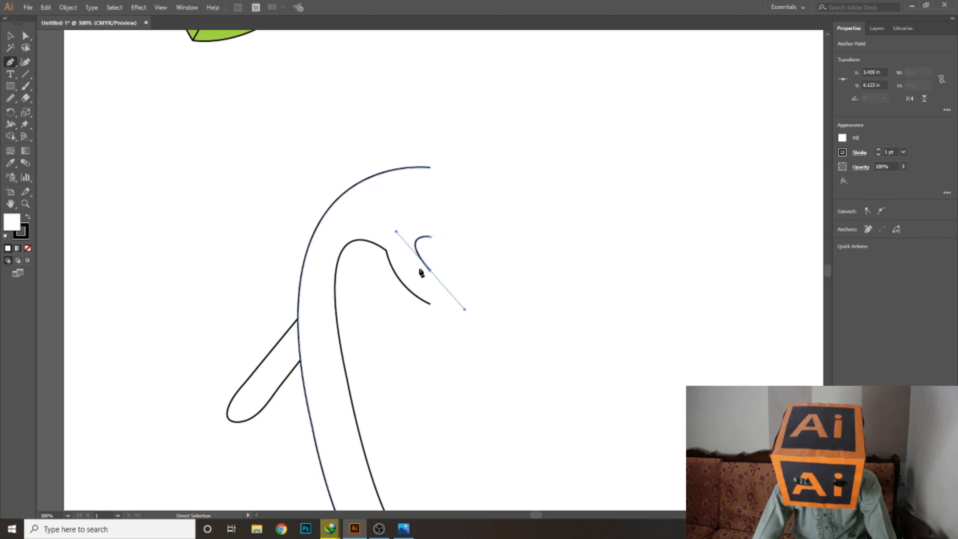
# Step: Draw a circular eye about 0.33 in across inside the face curve, centred at about X 2.9, Y 6.5 in
pyautogui.scroll(-3, 421, 271)
pyautogui.moveTo(11, 86); pyautogui.dragTo(57, 112)
pyautogui.moveTo(370, 170)
pyautogui.mouseDown()
pyautogui.moveTo(408, 204)
pyautogui.moveTo(379, 172)
pyautogui.mouseUp()
pyautogui.press('v')
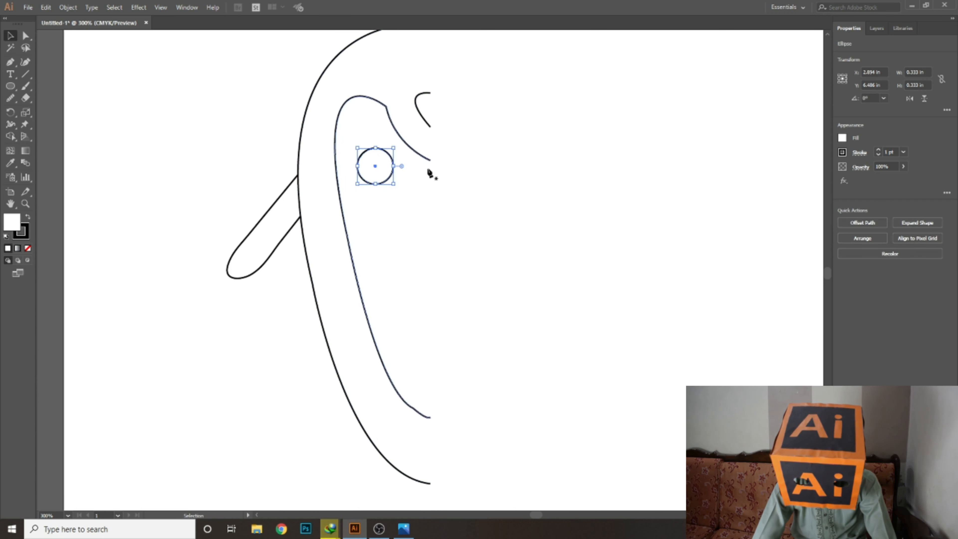
pyautogui.press('p')
pyautogui.click(429, 160)
pyautogui.moveTo(438, 198); pyautogui.dragTo(432, 223)
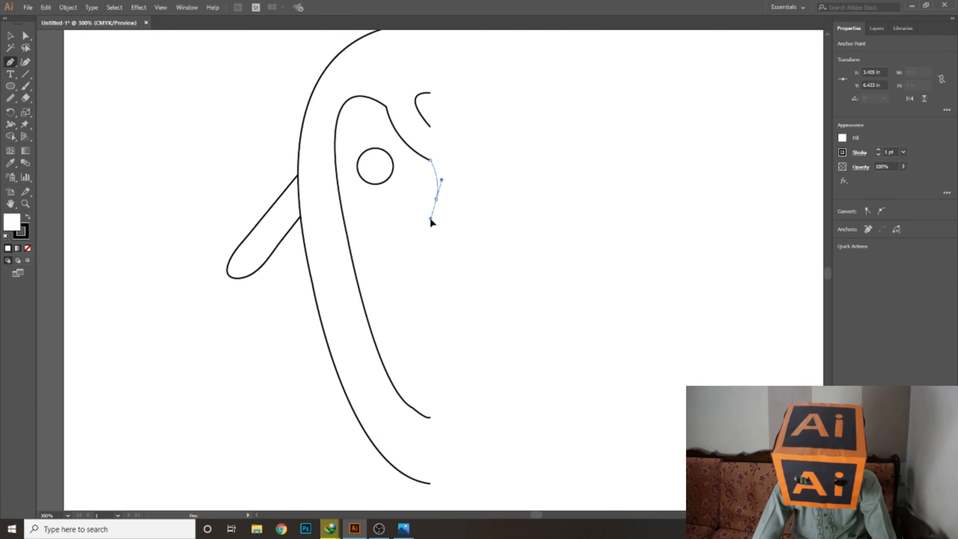
pyautogui.hotkey('ctrl', 'z')
pyautogui.moveTo(430, 188); pyautogui.dragTo(430, 192)
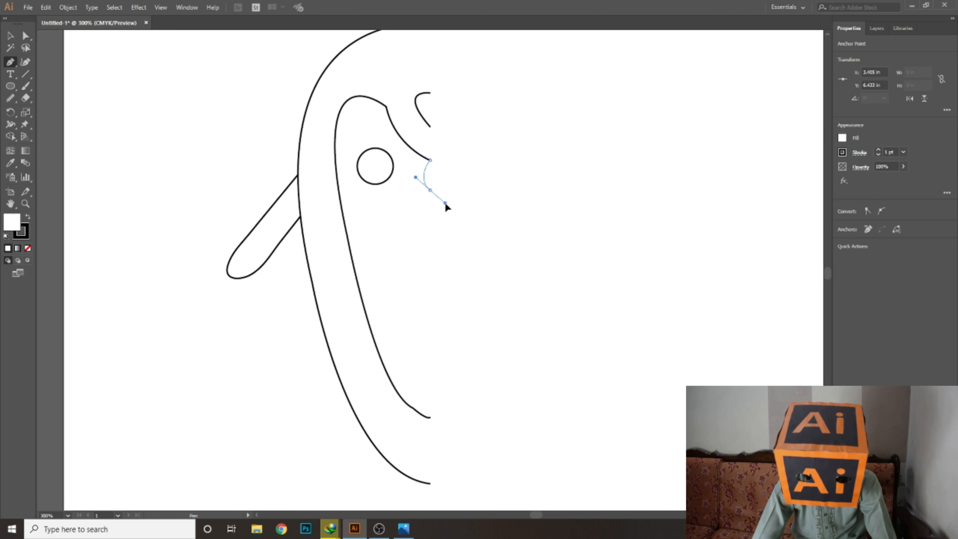
pyautogui.hotkey('ctrl', 'z')
pyautogui.click(157, 109)
# Step: Draw a closed foot about 0.34 by 0.47 in at the body's lower end and send it to the back
pyautogui.scroll(-5, 256, 293)
pyautogui.click(391, 296)
pyautogui.moveTo(397, 340); pyautogui.dragTo(438, 334)
pyautogui.click(397, 339)
pyautogui.click(415, 308)
pyautogui.click(415, 290)
pyautogui.click(391, 297)
pyautogui.hotkey('ctrl', 'shift', '[')
# Step: Smooth the outline of the foot with the Smooth tool
pyautogui.scroll(3, 412, 291)
pyautogui.press('v')
pyautogui.click(11, 98)
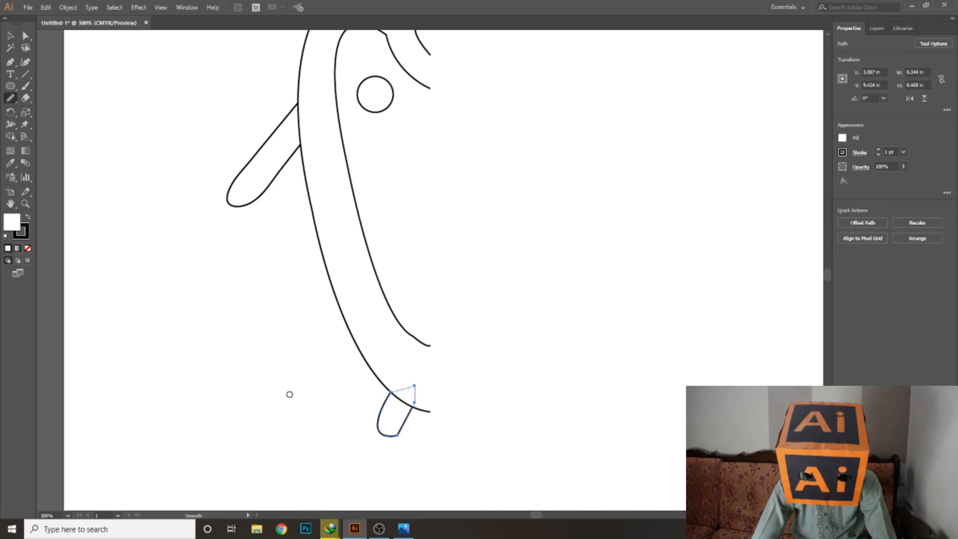
pyautogui.hotkey('ctrl', '+')
pyautogui.hotkey('ctrl', '+')
pyautogui.hotkey('ctrl', '+')
pyautogui.moveTo(456, 300); pyautogui.dragTo(424, 335)
# Step: Smooth the sharp upper corner of the inner face curve with the Smooth tool, leaving nothing selected
pyautogui.scroll(6, 248, 145)
pyautogui.moveTo(241, 114)
pyautogui.mouseDown()
pyautogui.moveTo(458, 192)
pyautogui.moveTo(137, 328)
pyautogui.mouseUp()
pyautogui.moveTo(328, 108); pyautogui.dragTo(312, 277)
pyautogui.keyDown('ctrl'); pyautogui.click(286, 195); pyautogui.keyUp('ctrl')
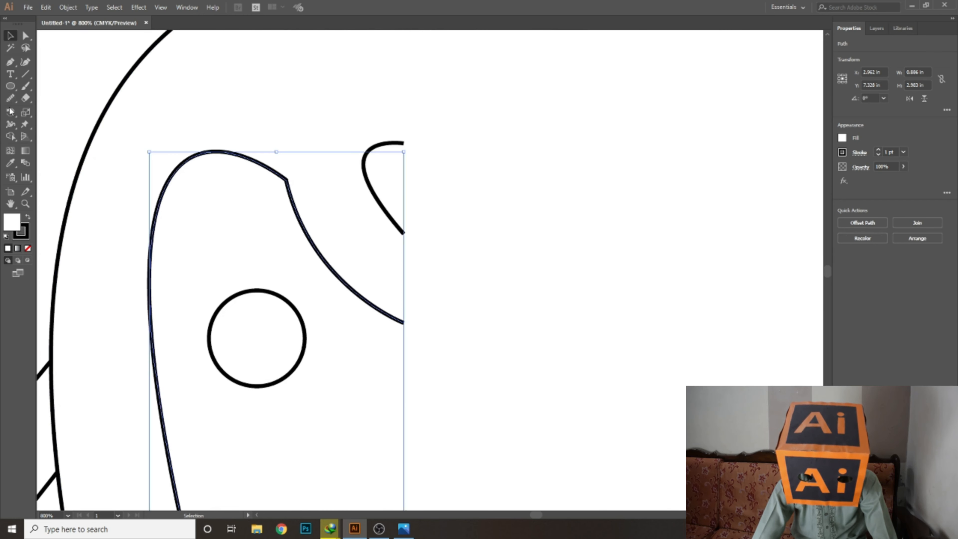
pyautogui.moveTo(264, 166)
pyautogui.mouseDown()
pyautogui.moveTo(302, 226)
pyautogui.moveTo(350, 270)
pyautogui.mouseUp()
pyautogui.hotkey('ctrl', '-')
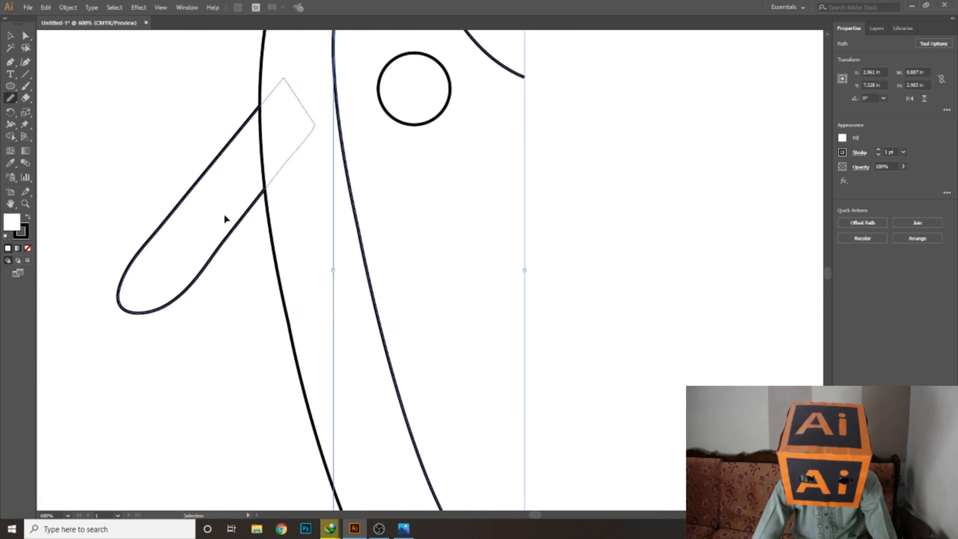
pyautogui.hotkey('ctrl', '-')
pyautogui.hotkey('ctrl', '-')
pyautogui.hotkey('ctrl', '-')
pyautogui.press('v')
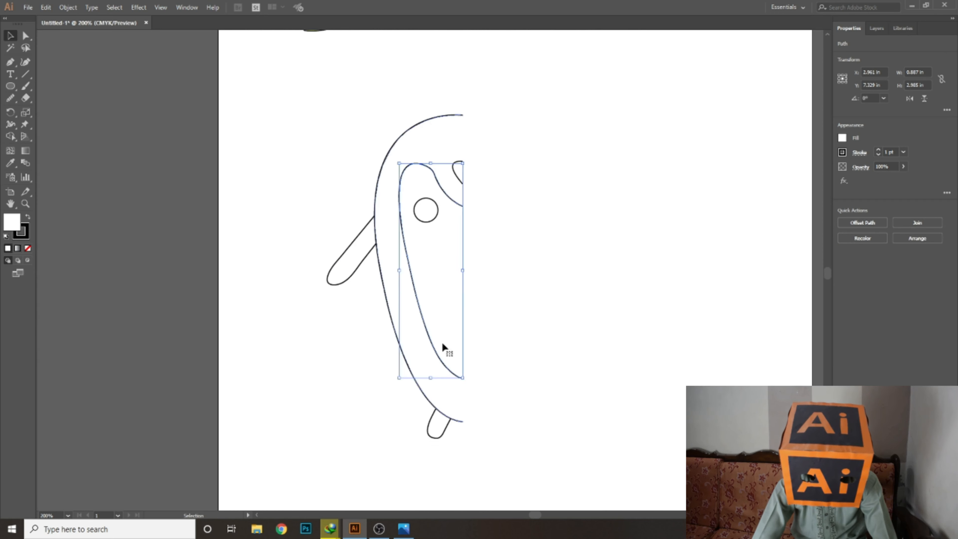
pyautogui.click(418, 409)
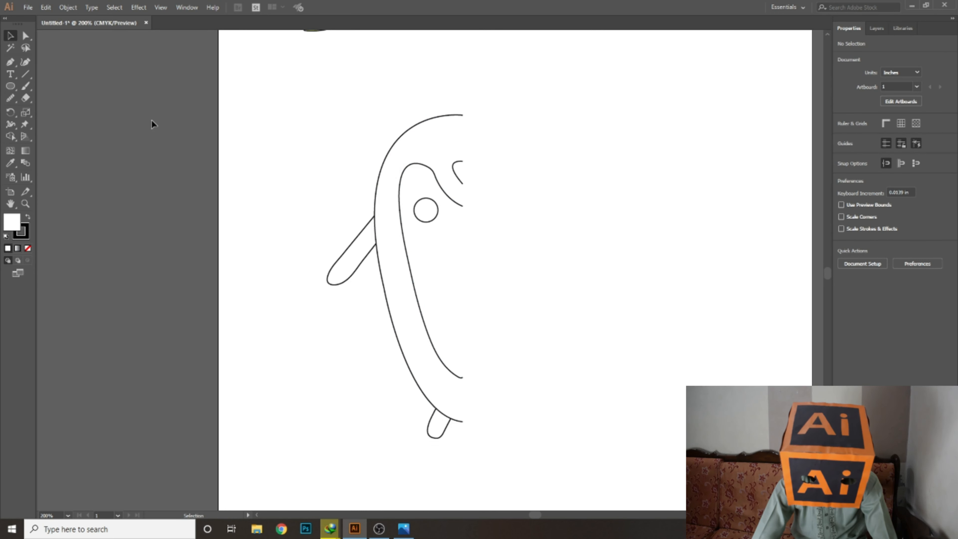
# Step: Group all parts of the half penguin and deselect the group
pyautogui.moveTo(513, 393); pyautogui.dragTo(539, 477)
pyautogui.rightClick(435, 353)
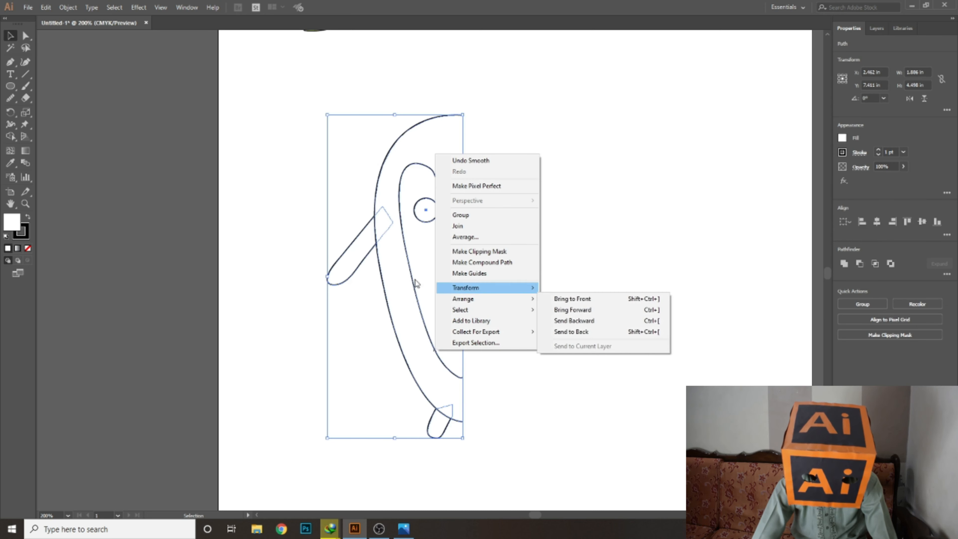
pyautogui.click(507, 118)
pyautogui.moveTo(363, 116); pyautogui.dragTo(526, 455)
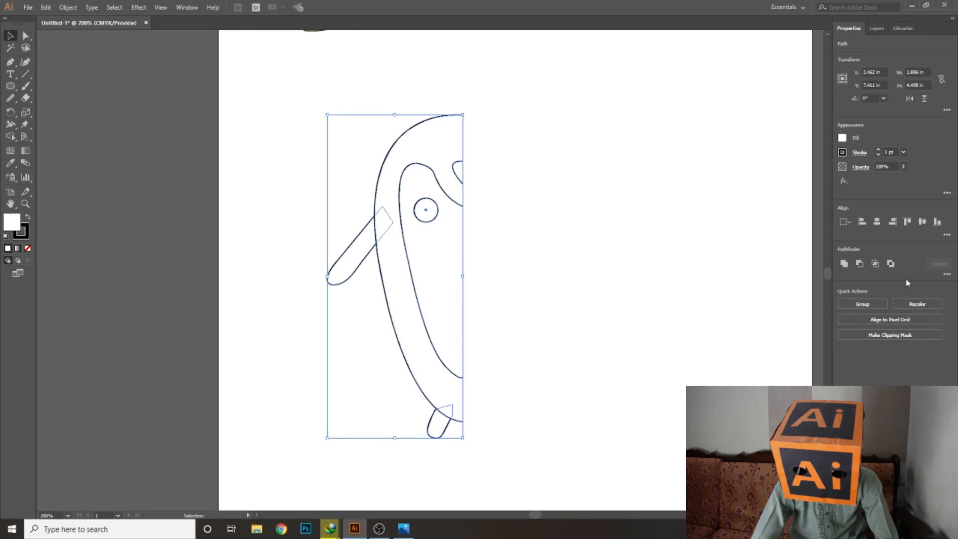
pyautogui.click(866, 307)
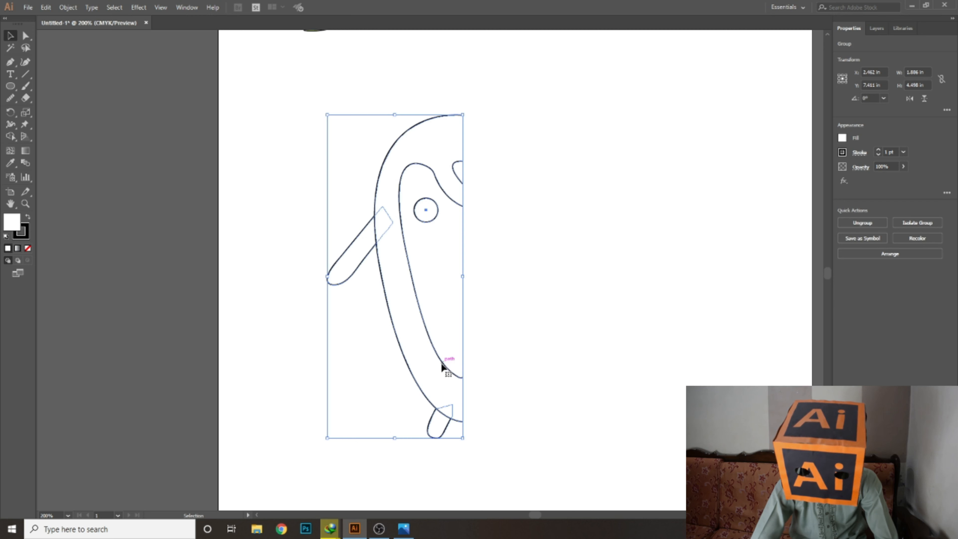
pyautogui.click(492, 363)
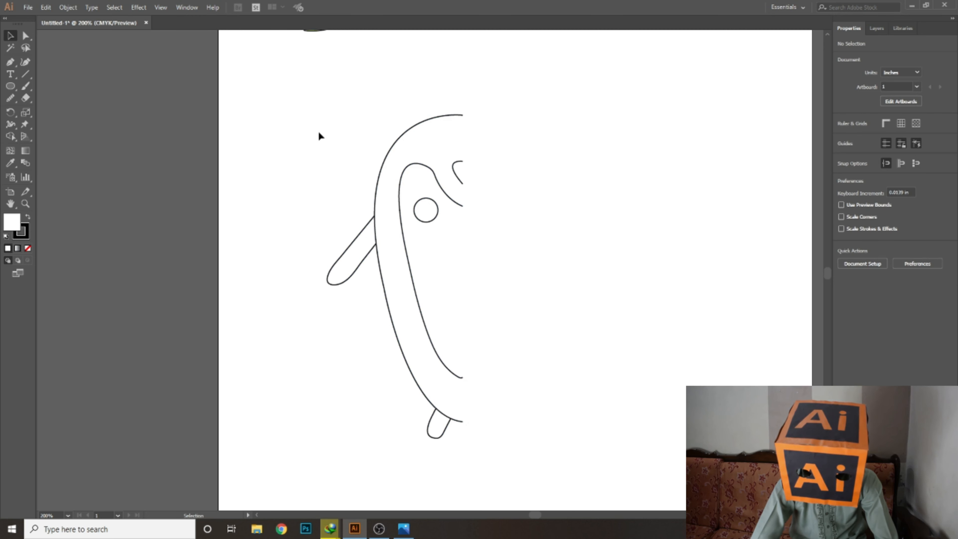
# Step: Duplicate the half-penguin group to its right and reflect the copy across the vertical axis
pyautogui.moveTo(376, 190); pyautogui.dragTo(503, 186)
pyautogui.rightClick(504, 184)
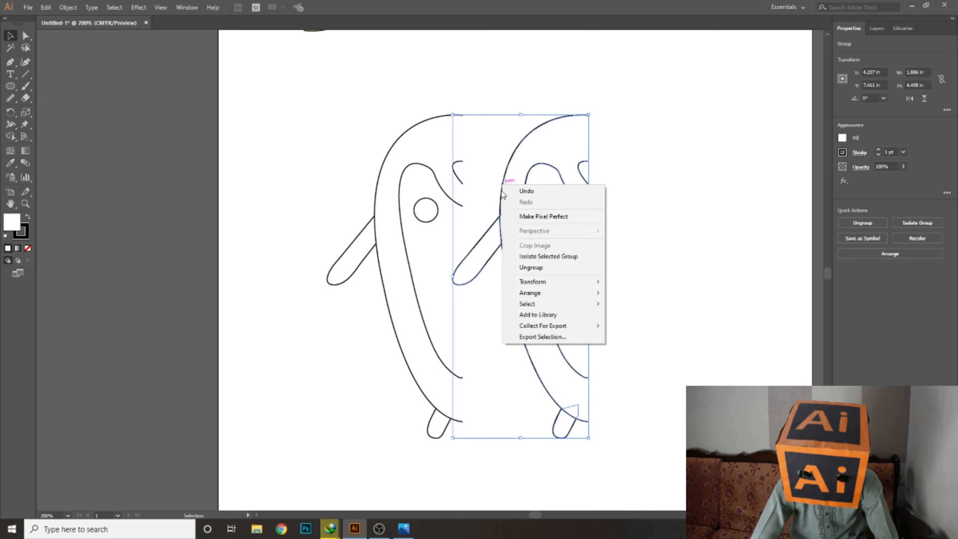
pyautogui.moveTo(531, 286)
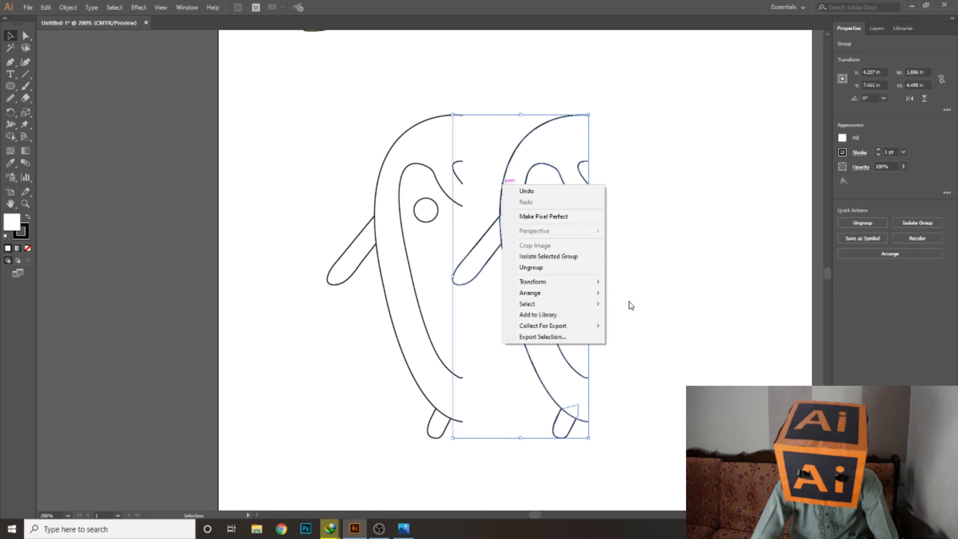
pyautogui.click(627, 319)
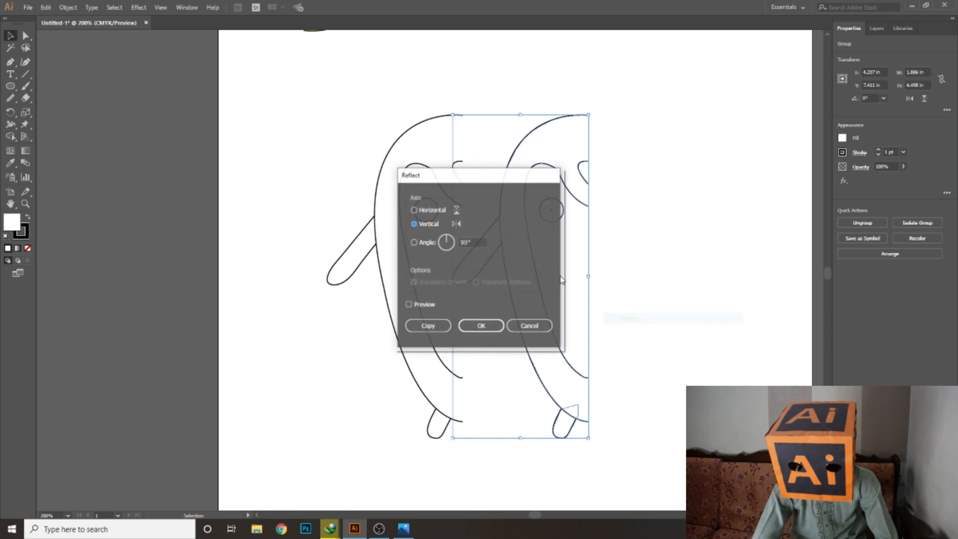
pyautogui.click(481, 326)
# Step: Move the mirrored half against the original so they meet along the centre line, and ungroup the halves
pyautogui.moveTo(536, 241); pyautogui.dragTo(579, 273)
pyautogui.click(656, 254)
pyautogui.click(614, 227)
pyautogui.hotkey('ctrl', '=')
pyautogui.hotkey('ctrl', '=')
pyautogui.scroll(3, 510, 260)
pyautogui.moveTo(511, 262); pyautogui.dragTo(499, 263)
pyautogui.click(806, 273)
# Step: Group the two beak halves and move the beak slightly down between the face curves
pyautogui.click(509, 180)
pyautogui.keyDown('shift'); pyautogui.click(485, 194); pyautogui.keyUp('shift')
pyautogui.hotkey('ctrl', 'g')
pyautogui.moveTo(515, 159)
pyautogui.mouseDown()
pyautogui.moveTo(530, 142)
pyautogui.moveTo(520, 151)
pyautogui.mouseUp()
pyautogui.moveTo(508, 196); pyautogui.dragTo(508, 223)
# Step: Move both eyes slightly down together and deselect them
pyautogui.click(438, 264)
pyautogui.keyDown('shift'); pyautogui.click(552, 275); pyautogui.keyUp('shift')
pyautogui.moveTo(552, 275); pyautogui.dragTo(551, 299)
pyautogui.click(723, 178)
# Step: Select the whole penguin and use the Join tool on the open ends meeting along its centre line, including the beak tip
pyautogui.hotkey('ctrl', '-')
pyautogui.hotkey('ctrl', '-')
pyautogui.hotkey('ctrl', 'a')
pyautogui.rightClick(536, 266)
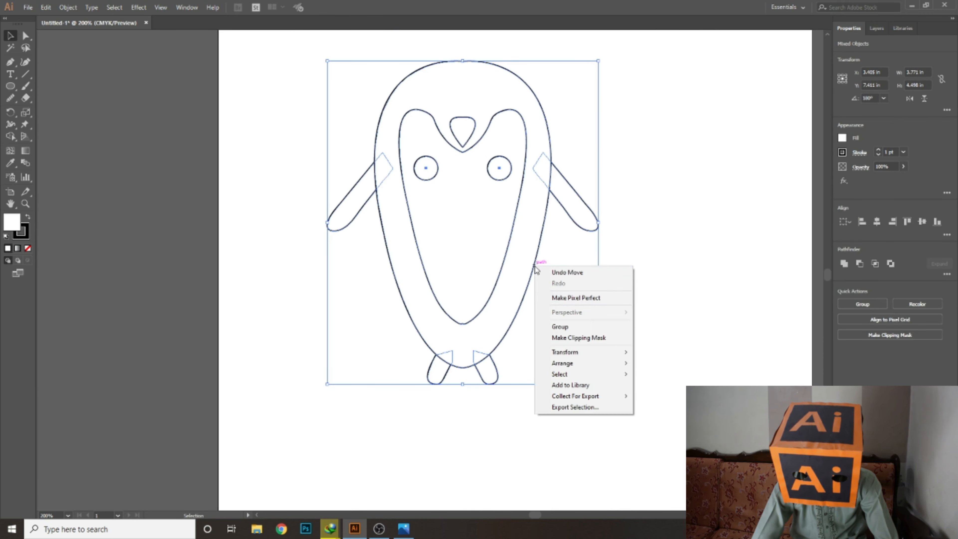
pyautogui.moveTo(569, 365)
pyautogui.click(855, 361)
pyautogui.hotkey('ctrl', '+')
pyautogui.hotkey('ctrl', '+')
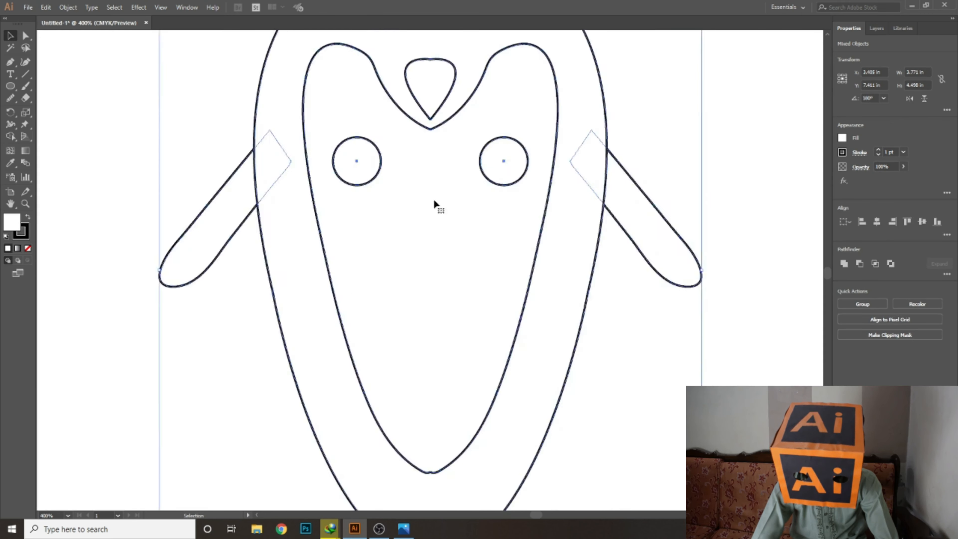
pyautogui.scroll(4, 434, 203)
pyautogui.hotkey('shift', 'n')
pyautogui.hotkey('ctrl', '+')
pyautogui.hotkey('ctrl', '+')
pyautogui.hotkey('ctrl', '+')
pyautogui.hotkey('ctrl', '+')
pyautogui.hotkey('ctrl', '+')
pyautogui.scroll(8, 410, 265)
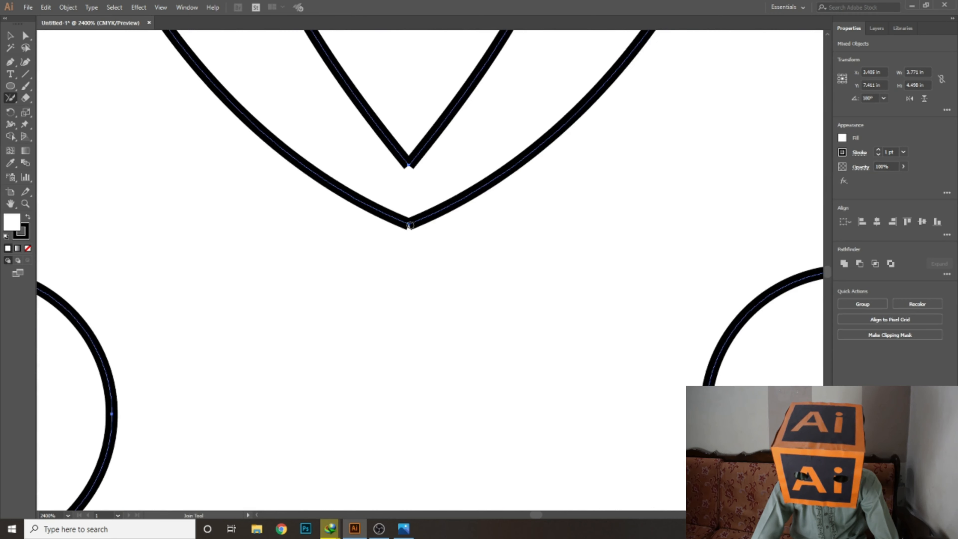
pyautogui.moveTo(419, 166); pyautogui.dragTo(373, 166)
pyautogui.hotkey('ctrl', '-')
pyautogui.hotkey('ctrl', '-')
pyautogui.hotkey('ctrl', '-')
pyautogui.hotkey('ctrl', '-')
pyautogui.moveTo(444, 252); pyautogui.dragTo(425, 252)
# Step: Fill the penguin's outer body with black
pyautogui.hotkey('ctrl', '0')
pyautogui.hotkey('ctrl', '+')
pyautogui.hotkey('ctrl', '+')
pyautogui.doubleClick(12, 221)
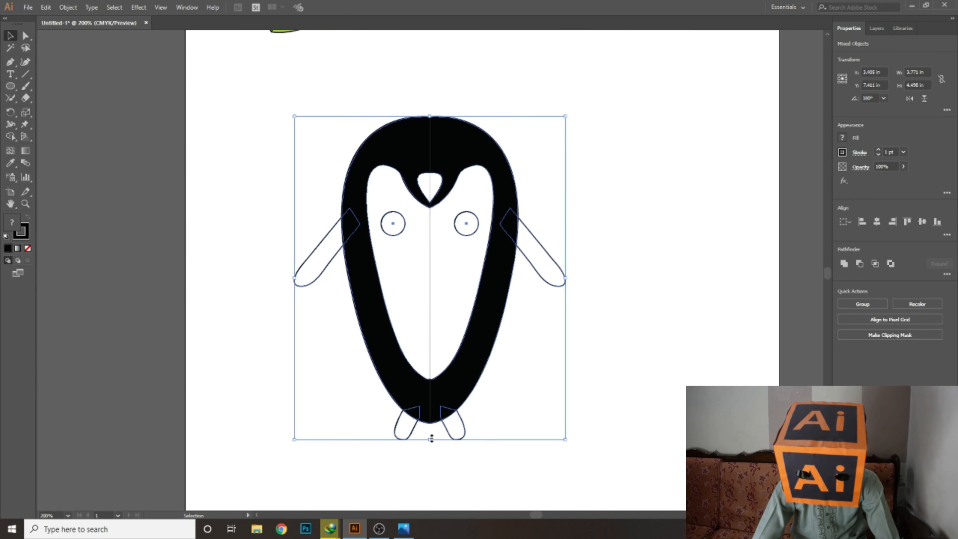
# Step: Scale the whole penguin down in height and width to about 2.56 in wide, and deselect it
pyautogui.moveTo(432, 439); pyautogui.dragTo(419, 302)
pyautogui.moveTo(565, 209); pyautogui.dragTo(479, 205)
pyautogui.click(546, 282)
# Step: Remove the stroke from the penguin's body
pyautogui.scroll(2, 485, 404)
pyautogui.hotkey('ctrl', '+')
pyautogui.hotkey('ctrl', '+')
pyautogui.scroll(2, 202, 131)
pyautogui.moveTo(201, 130); pyautogui.dragTo(378, 188)
pyautogui.click(21, 232)
pyautogui.click(27, 248)
pyautogui.click(579, 48)
# Step: Remove the beak's stroke and fill the beak with bright yellow
pyautogui.click(481, 162)
pyautogui.scroll(-2, 481, 163)
pyautogui.moveTo(415, 328); pyautogui.dragTo(438, 284)
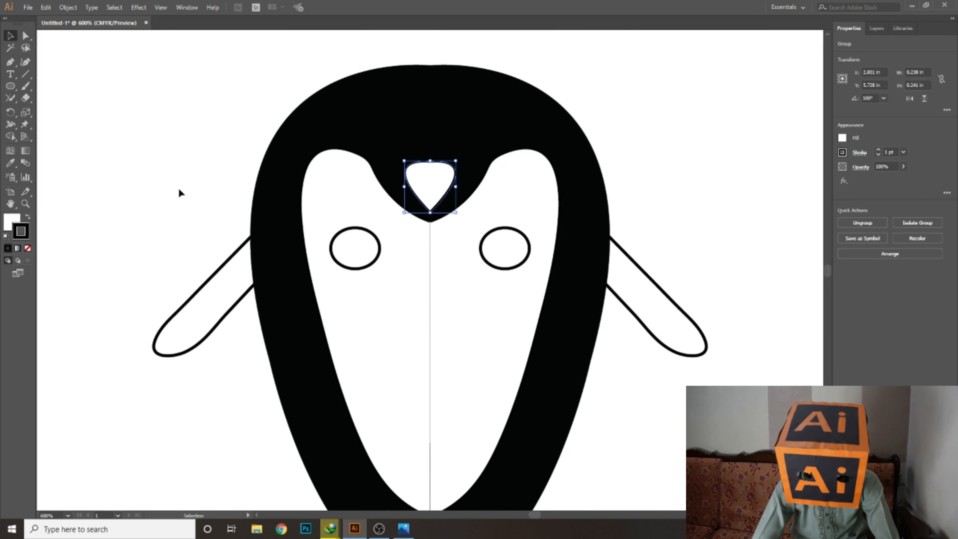
pyautogui.click(28, 248)
pyautogui.doubleClick(12, 222)
pyautogui.click(274, 243)
pyautogui.click(247, 140)
pyautogui.click(368, 140)
pyautogui.click(579, 49)
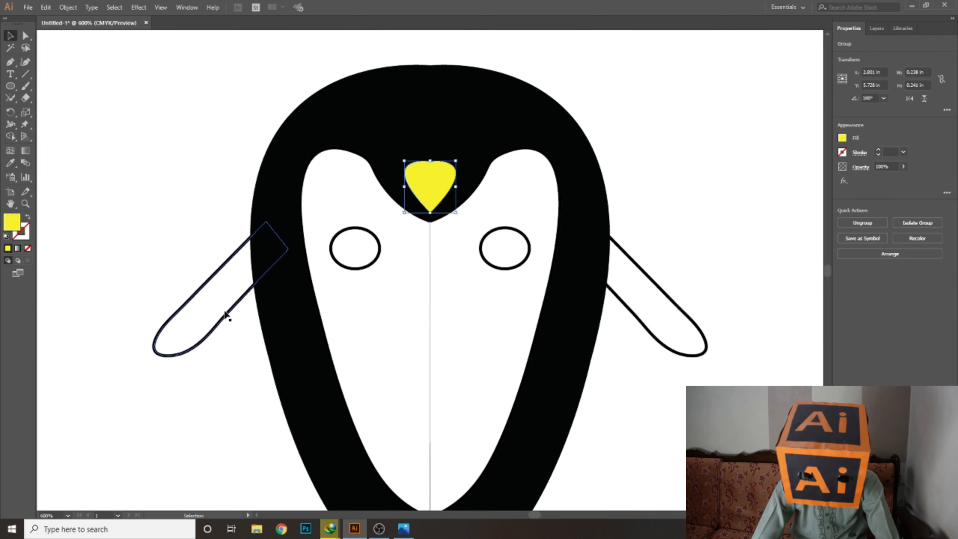
# Step: Remove the strokes from the penguin's wings, eyes and feet, fill them with black (#000000), and deselect the artwork
pyautogui.keyDown('shift'); pyautogui.click(628, 283); pyautogui.keyUp('shift')
pyautogui.scroll(-4, 628, 283)
pyautogui.keyDown('shift'); pyautogui.click(396, 404); pyautogui.keyUp('shift')
pyautogui.keyDown('shift'); pyautogui.click(476, 406); pyautogui.keyUp('shift')
pyautogui.click(28, 248)
pyautogui.doubleClick(12, 222)
pyautogui.click(136, 261)
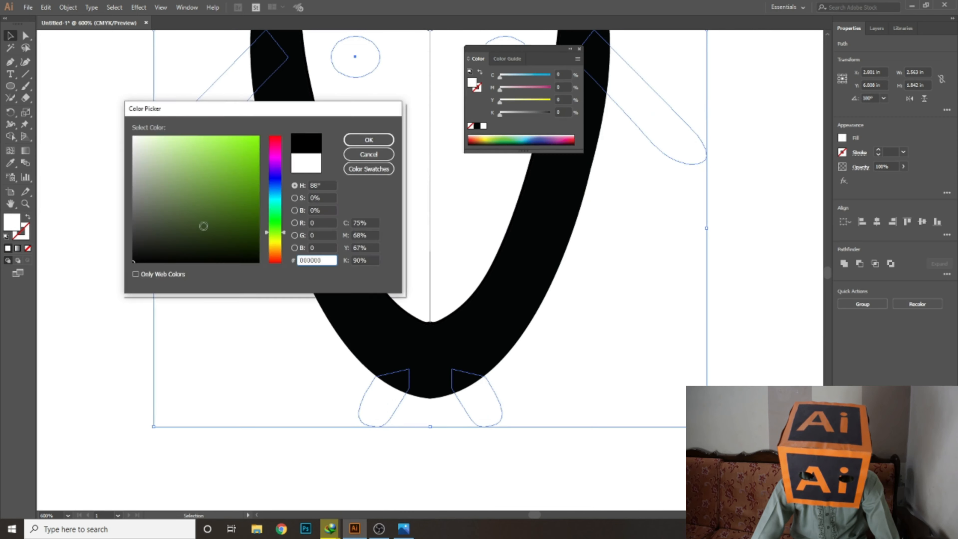
pyautogui.click(367, 140)
pyautogui.hotkey('ctrl', '-')
pyautogui.hotkey('ctrl', '-')
pyautogui.scroll(4, 430, 237)
pyautogui.click(429, 239)
pyautogui.moveTo(426, 236); pyautogui.dragTo(427, 235)
pyautogui.click(491, 204)
pyautogui.hotkey('ctrl', '-')
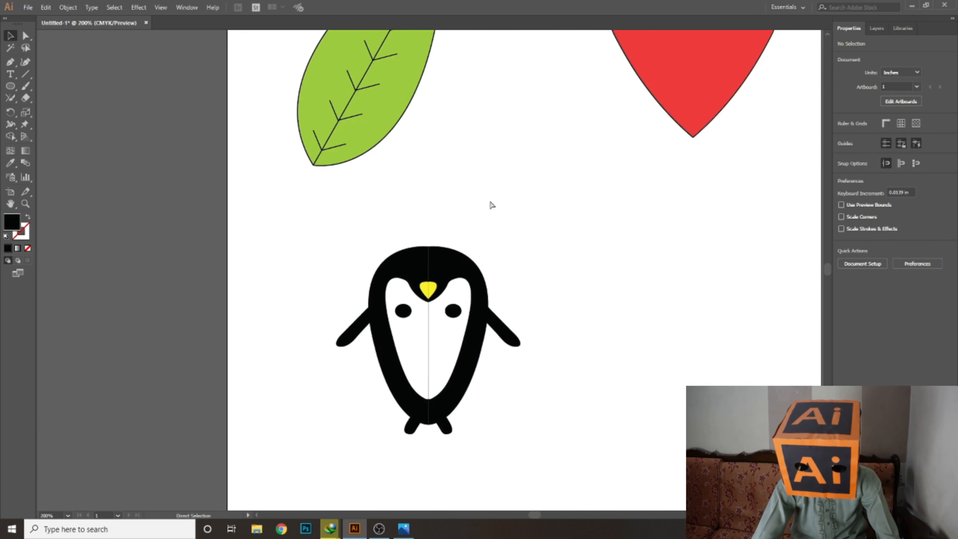
# Step: Enlarge the whole penguin proportionally, place it below the leaf in the lower half of the artboard, and deselect it
pyautogui.hotkey('ctrl', '0')
pyautogui.moveTo(478, 384); pyautogui.dragTo(478, 386)
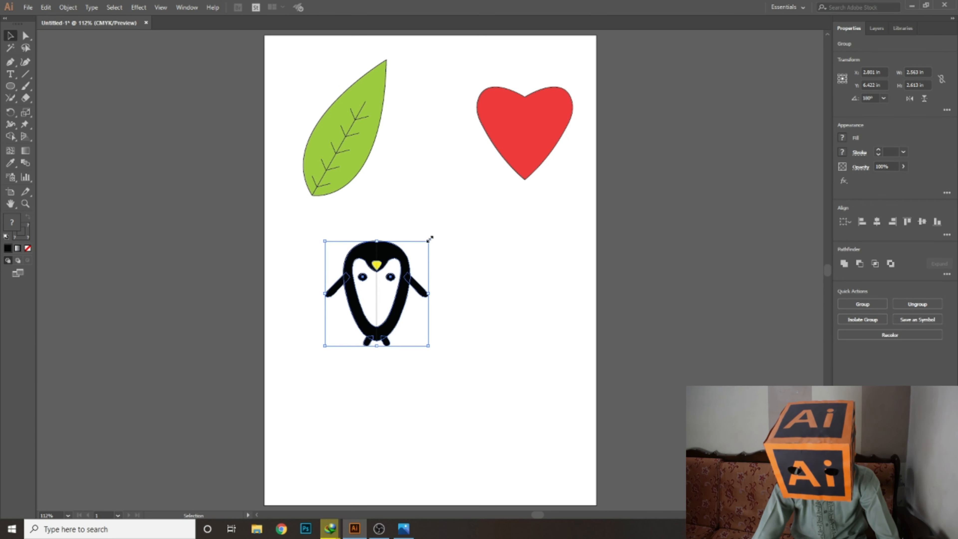
pyautogui.moveTo(492, 173); pyautogui.dragTo(492, 171)
pyautogui.moveTo(445, 232); pyautogui.dragTo(412, 321)
pyautogui.click(523, 284)
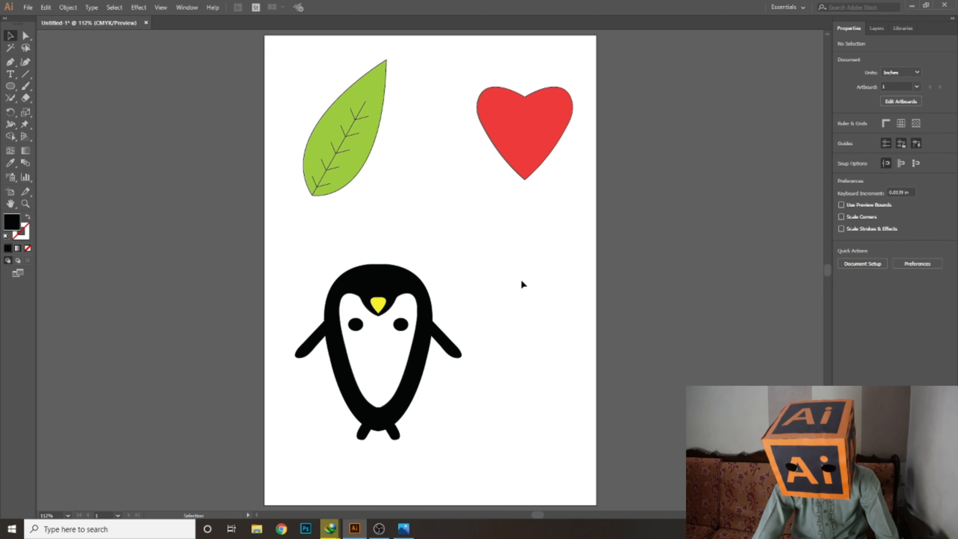